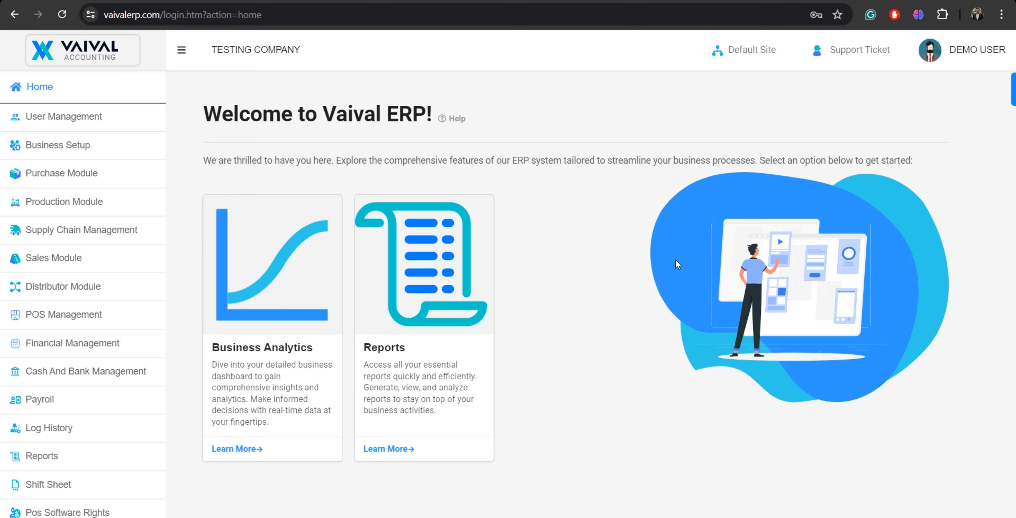
- Start a Stock Transfer Note from Lahore with ISLAMABAD OFFICE as the destination site and 30-Jun-2024 as the transfer date
mouse_move(106, 242)
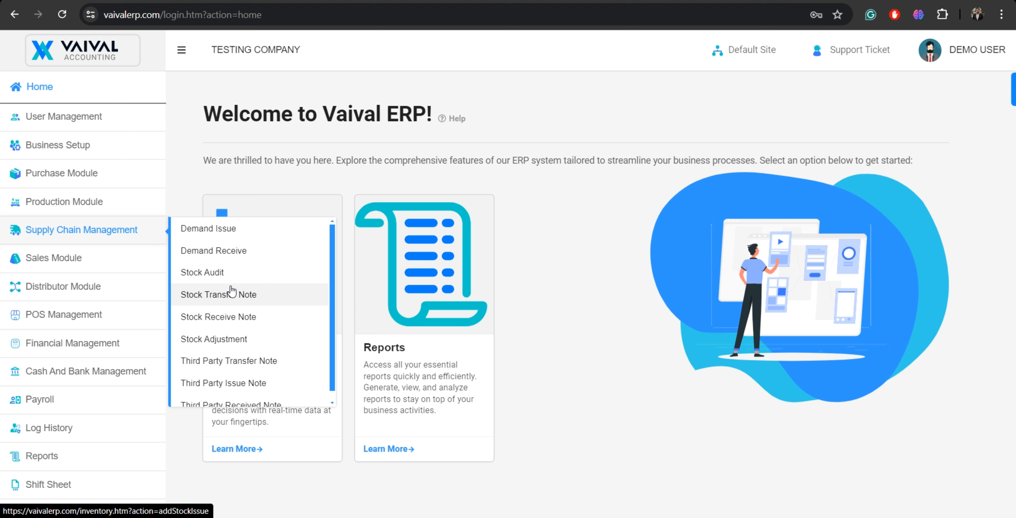
left_click(232, 288)
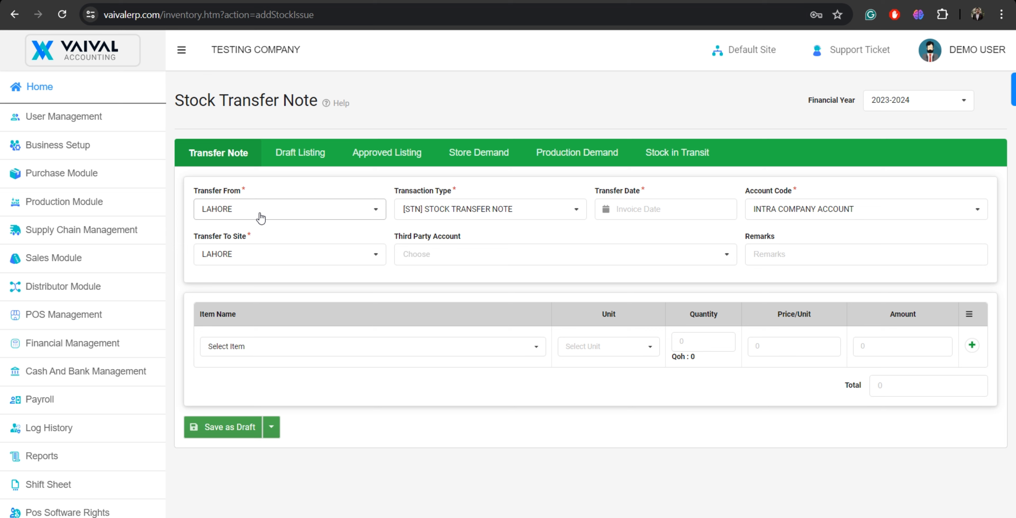
left_click(297, 257)
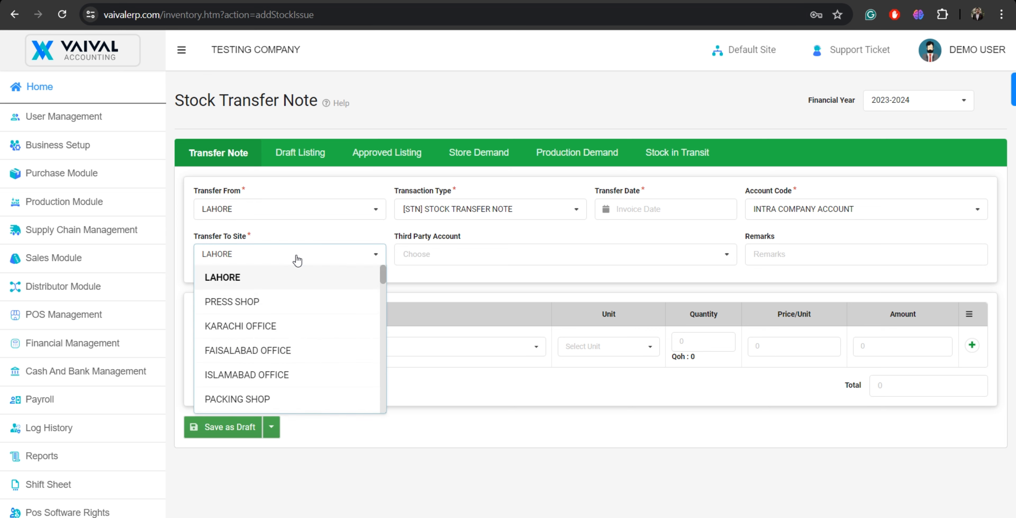
scroll(295, 355, "down", 3)
scroll(294, 364, "up", 2)
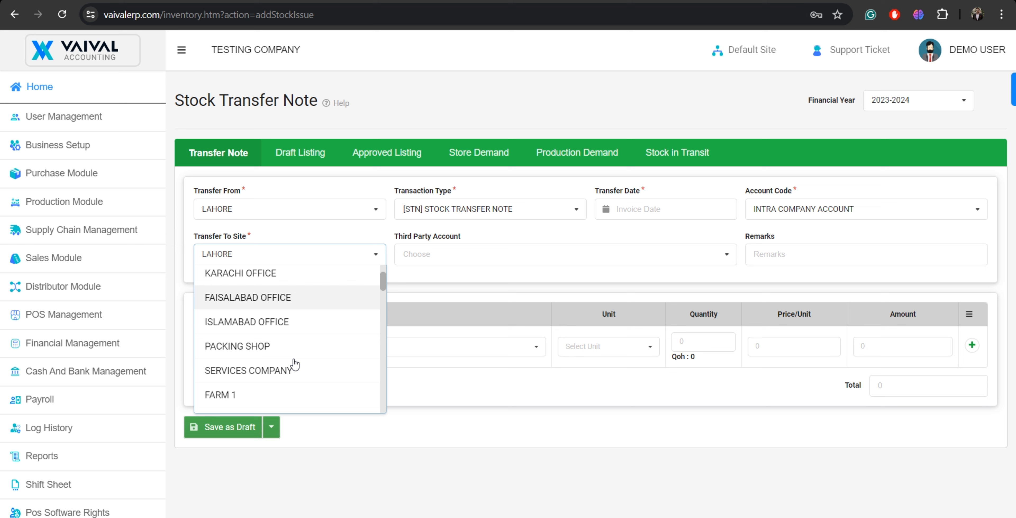
left_click(310, 332)
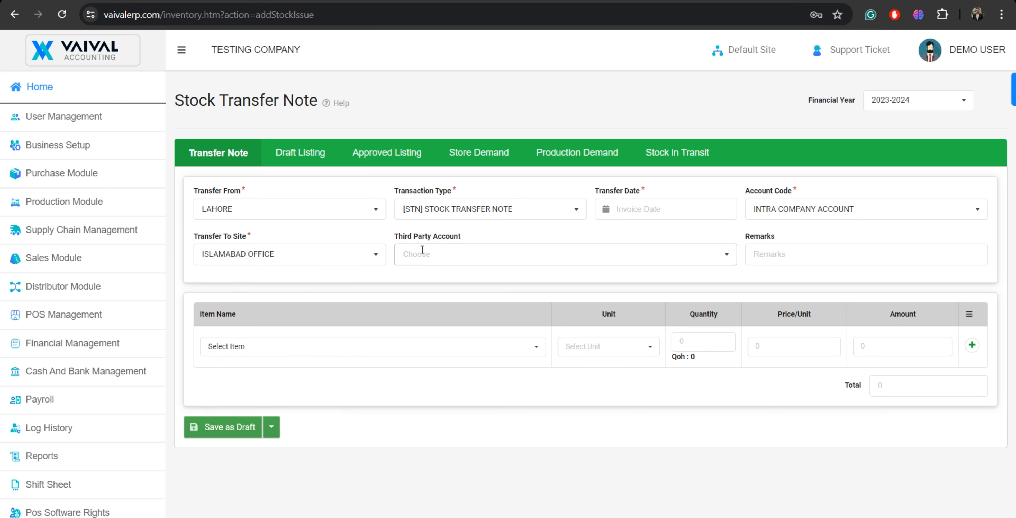
left_click(636, 210)
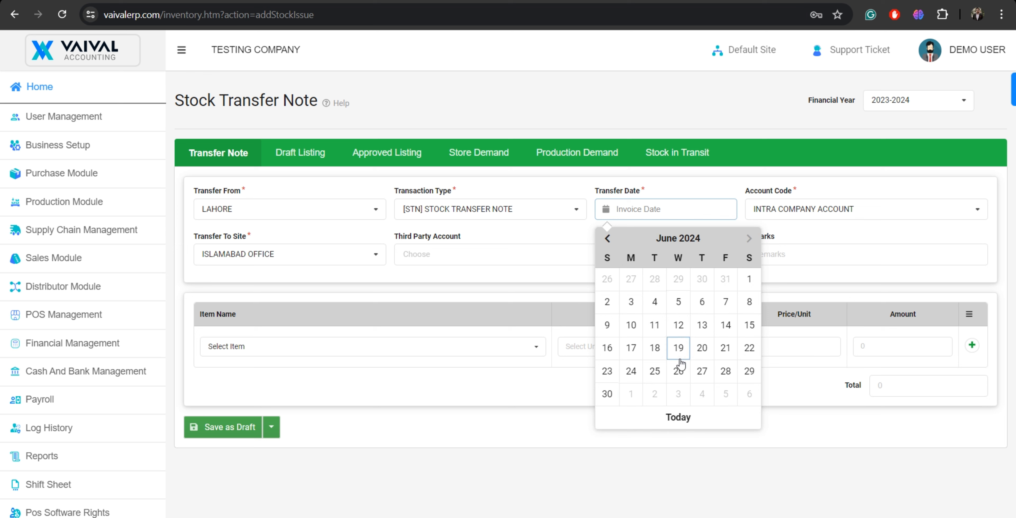
left_click(607, 393)
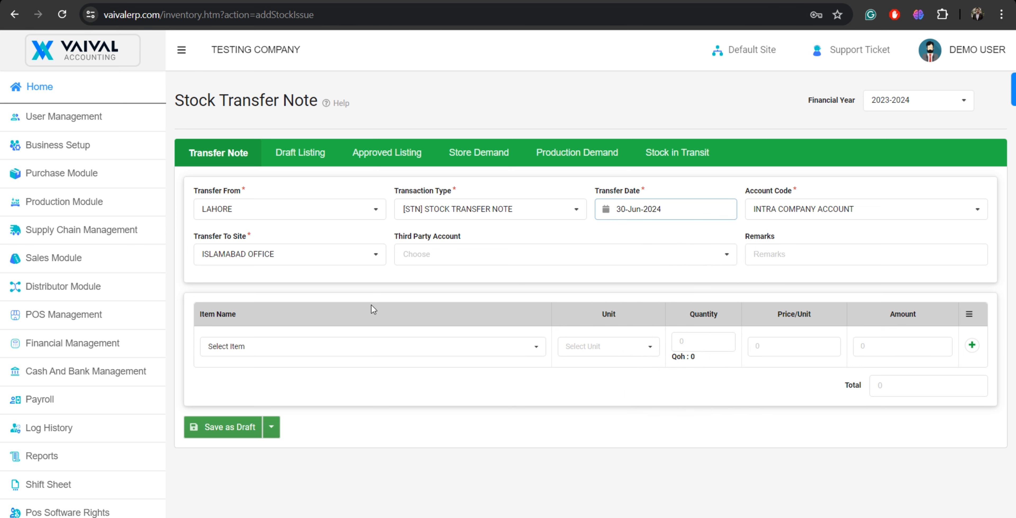
- Add GREE AIR CONDITIONER as the transfer item with a quantity of 18
left_click(344, 352)
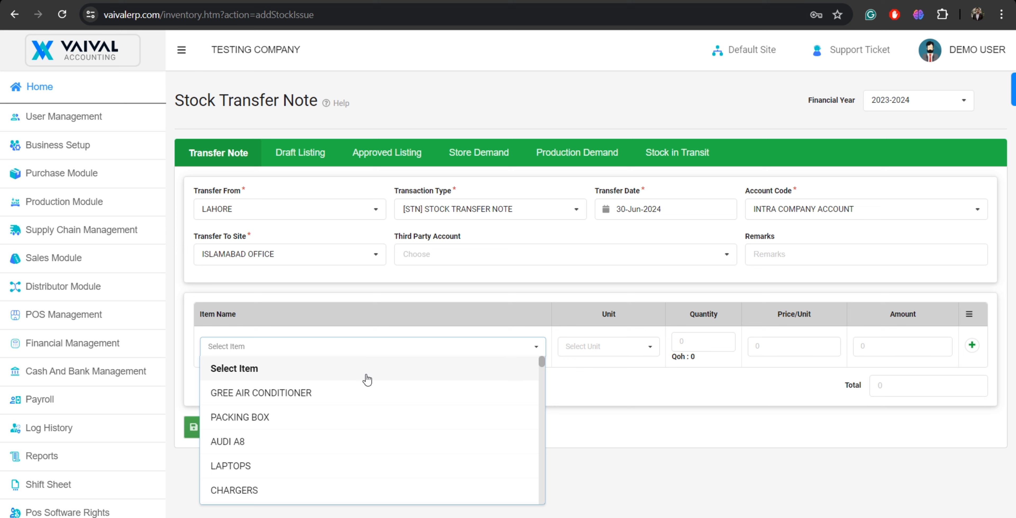
left_click(358, 394)
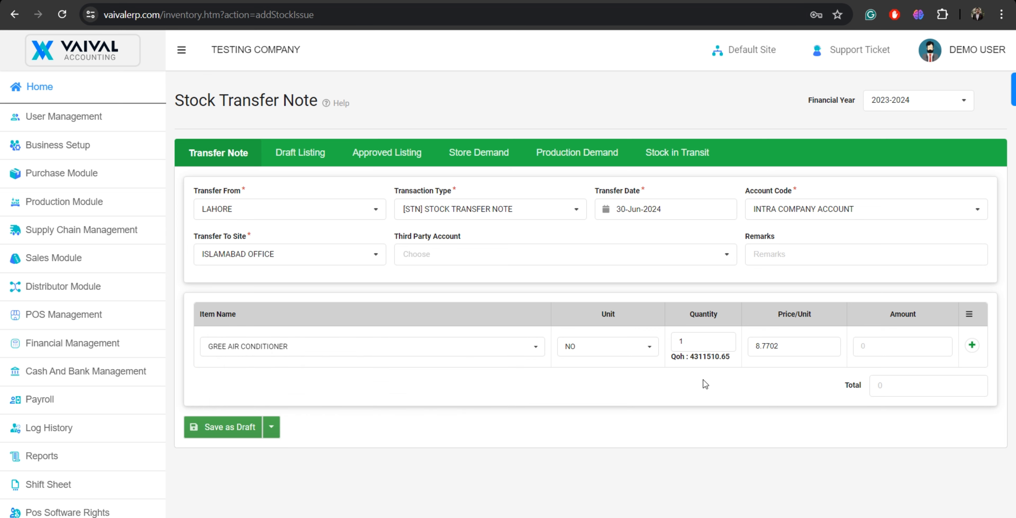
left_click(889, 347)
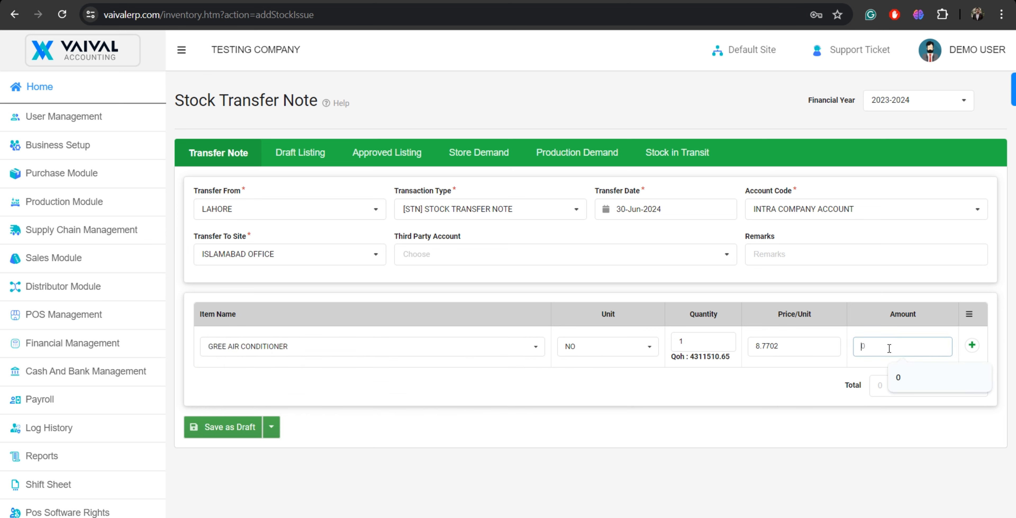
left_click(782, 390)
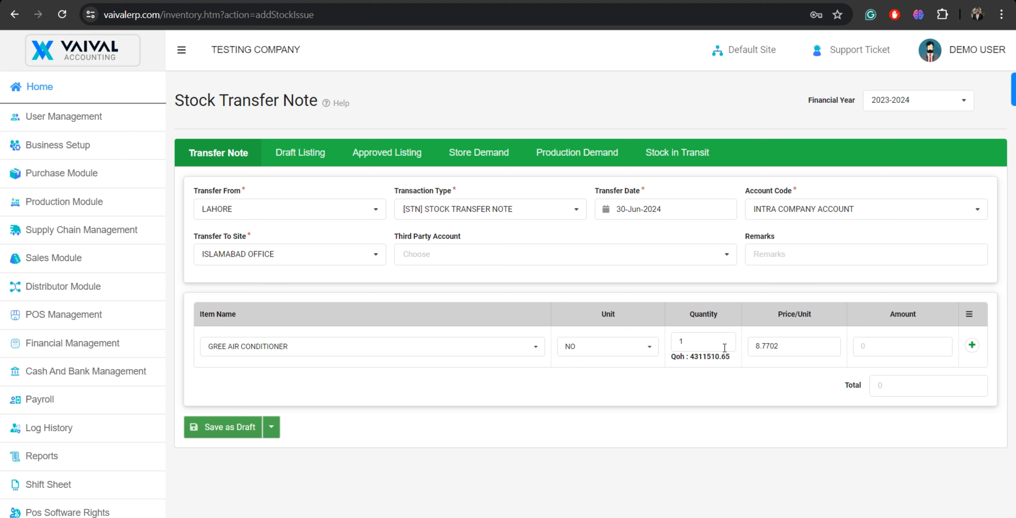
left_click(717, 343)
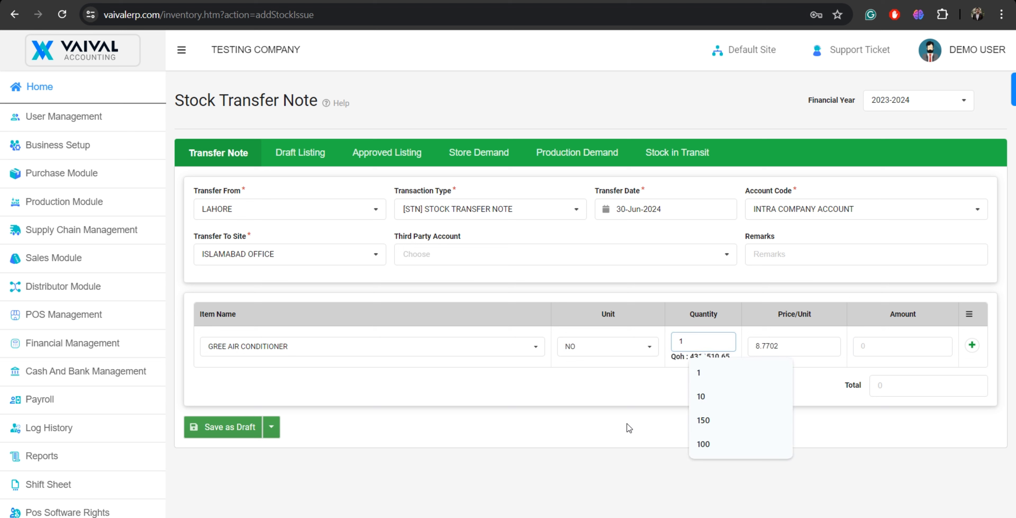
type("8")
left_click(620, 412)
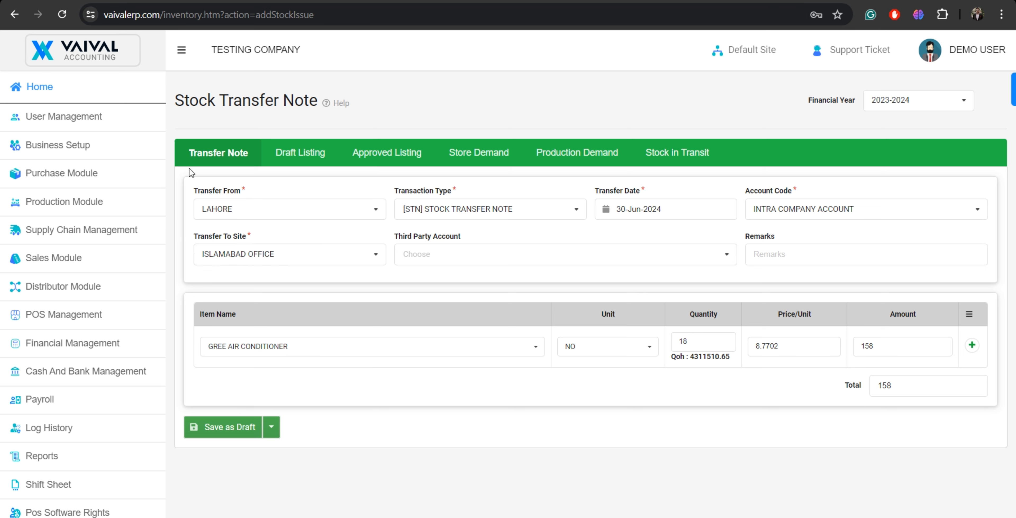
mouse_move(115, 130)
left_click(504, 262)
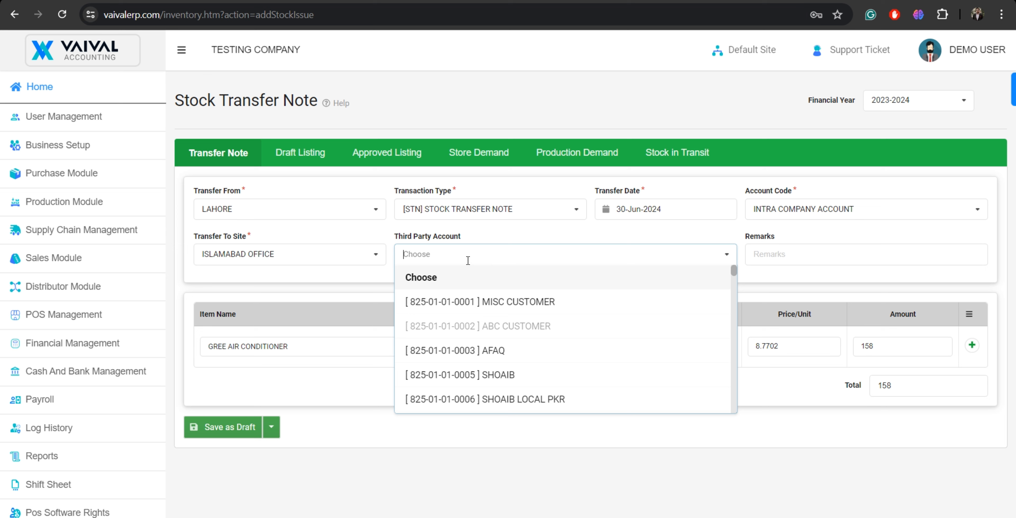
left_click(334, 297)
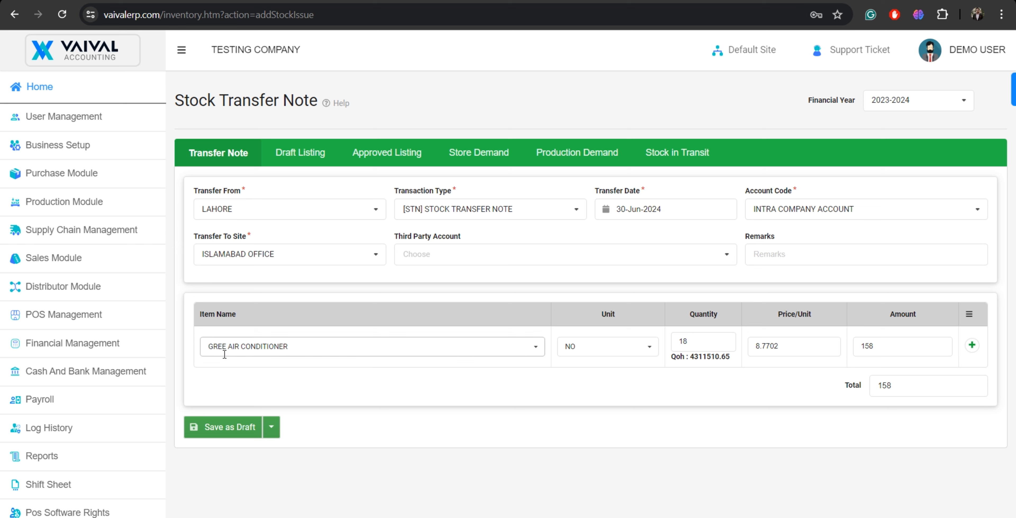
left_click(972, 345)
left_click(972, 345)
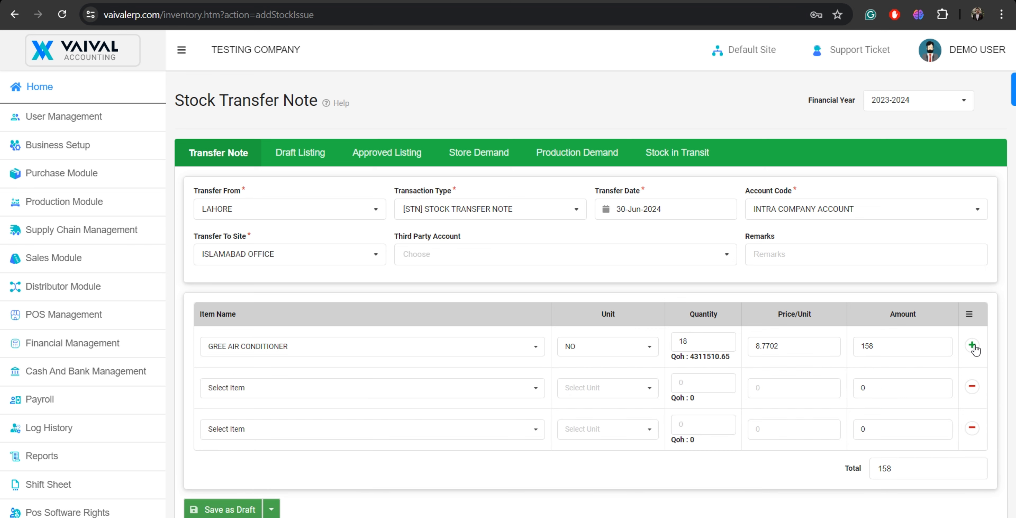
left_click(972, 385)
left_click(972, 386)
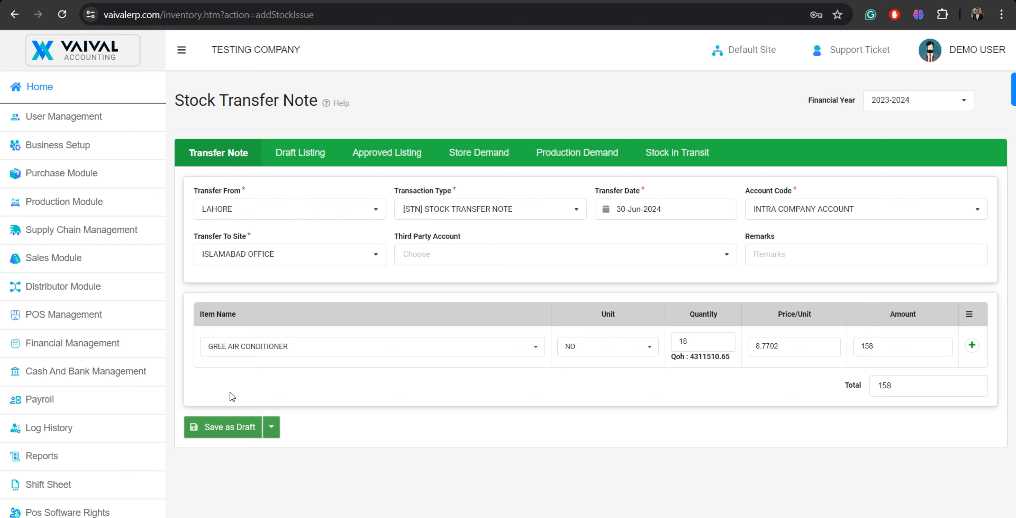
- Save the transfer note as a draft and search the draft listing for Lahore's stock transfer notes
left_click(225, 434)
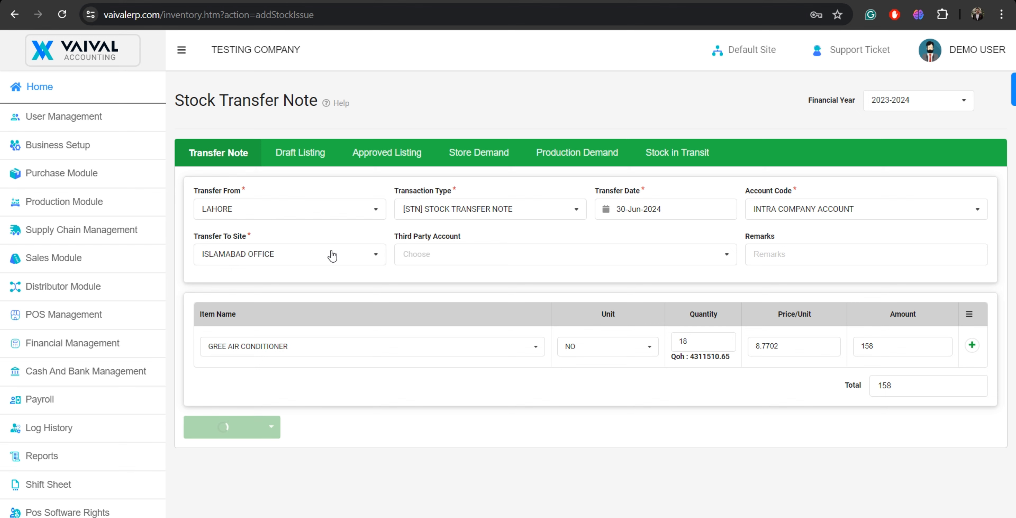
left_click(300, 153)
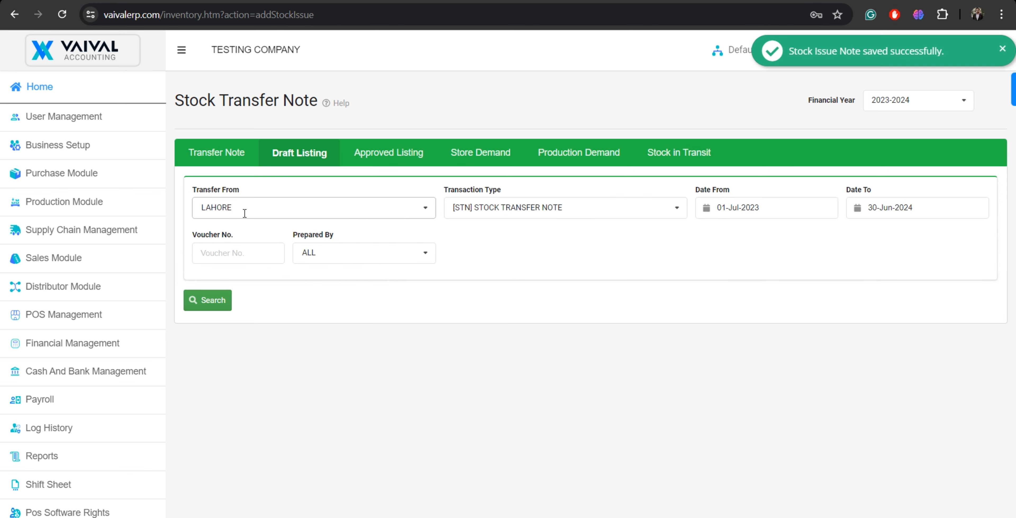
left_click(213, 303)
scroll(279, 366, "down", 1)
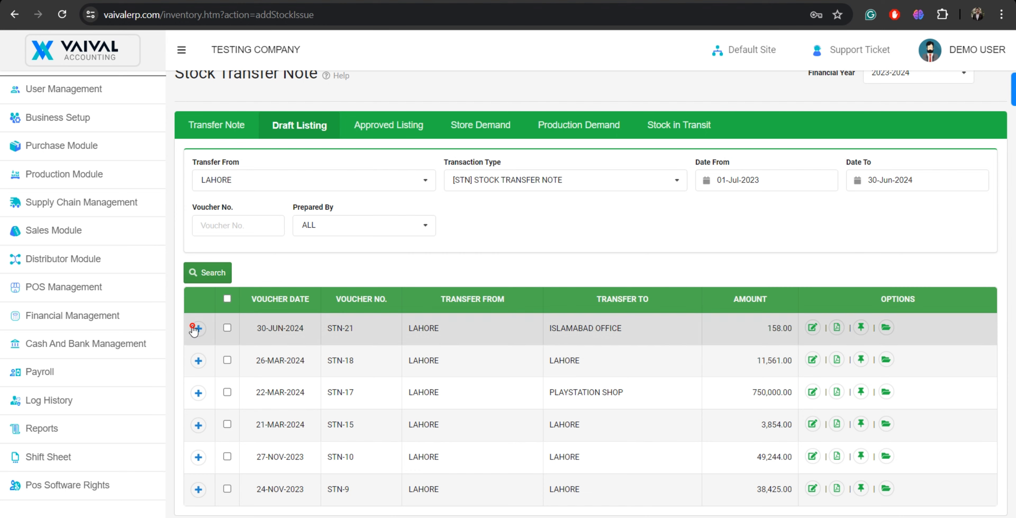
- Examine the entry details of the 30-Jun-2024 draft voucher to Islamabad Office, then collapse them
left_click(198, 324)
scroll(377, 383, "down", 1)
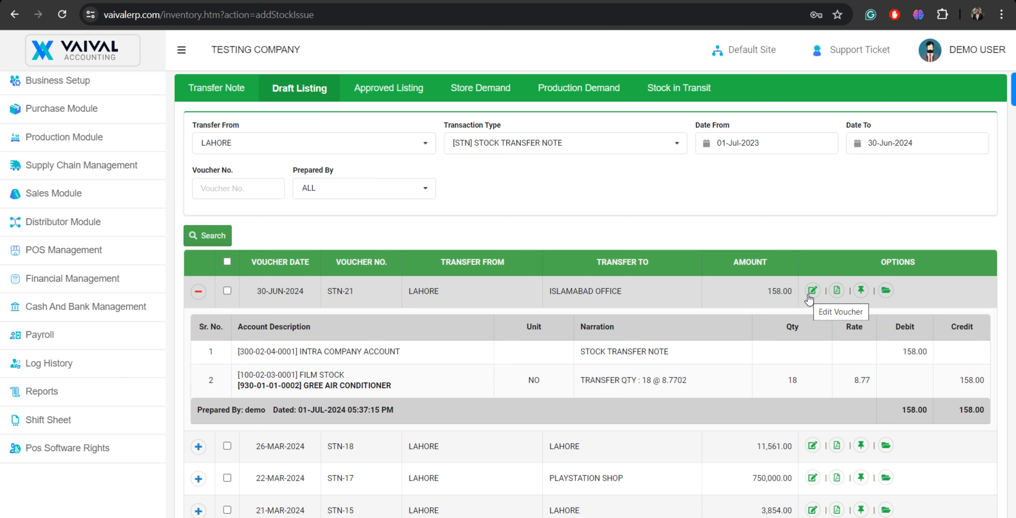
left_click(199, 292)
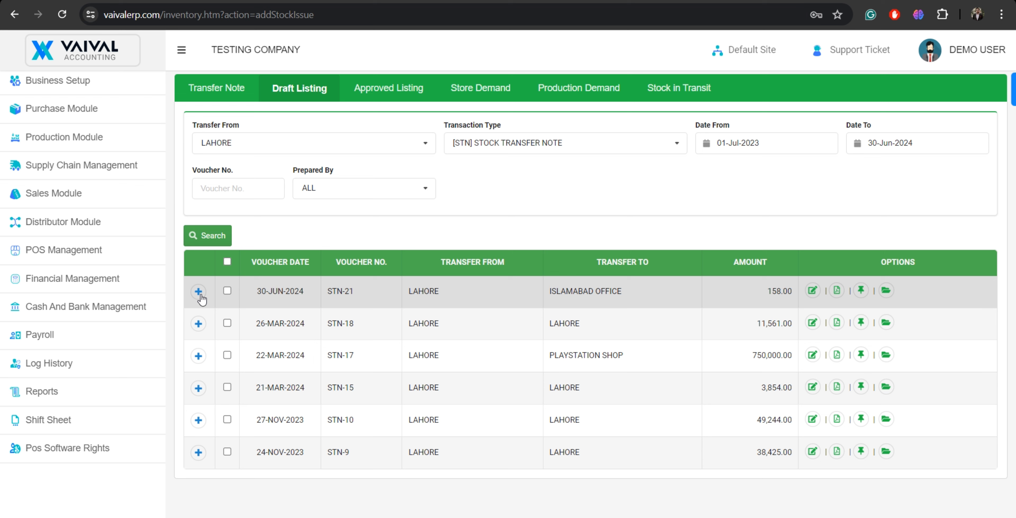
- Approve the 30-Jun-2024 draft transfer voucher from Lahore to Islamabad Office without processing its SRN
left_click(227, 292)
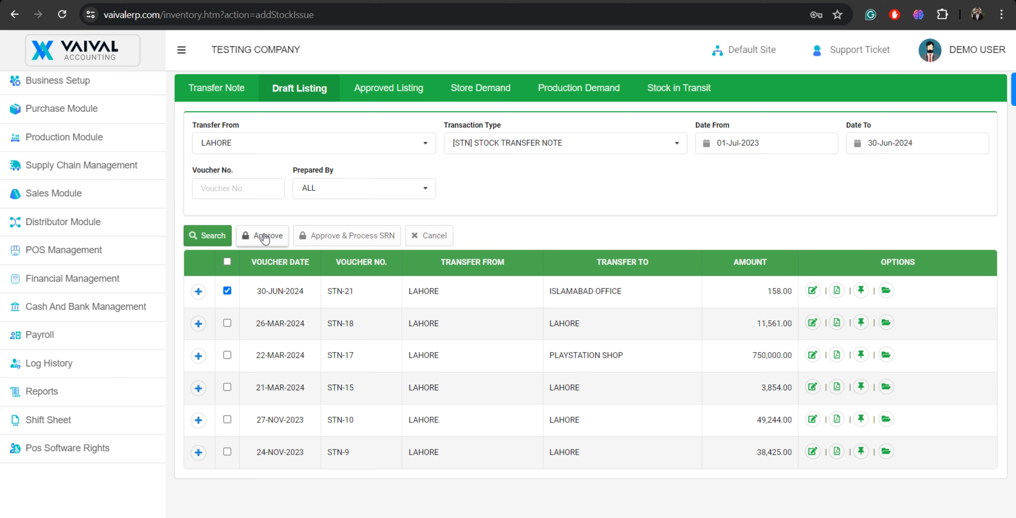
left_click(118, 170)
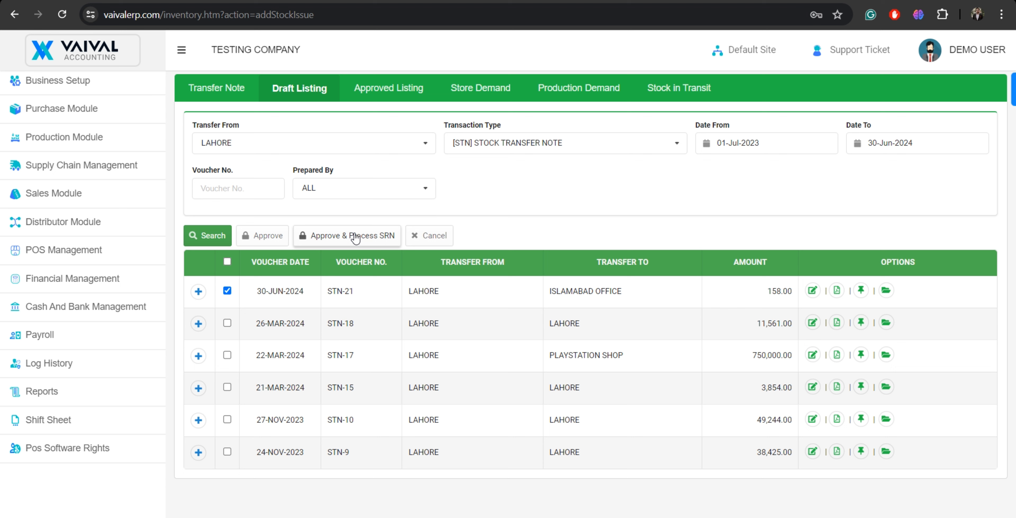
left_click(254, 244)
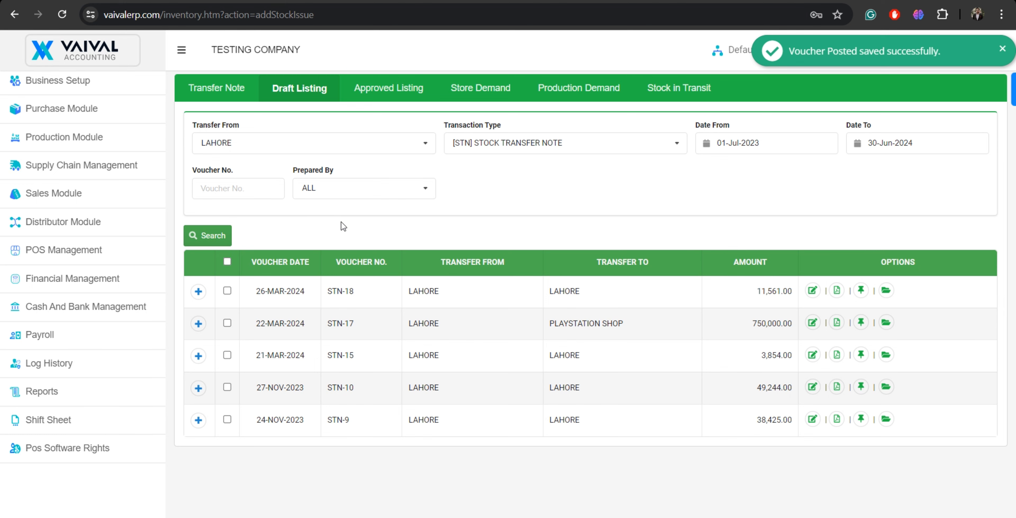
- Search the stock in transit for all sites and examine the item details of the 30-Jun-2024 transfer to Islamabad Office
left_click(668, 89)
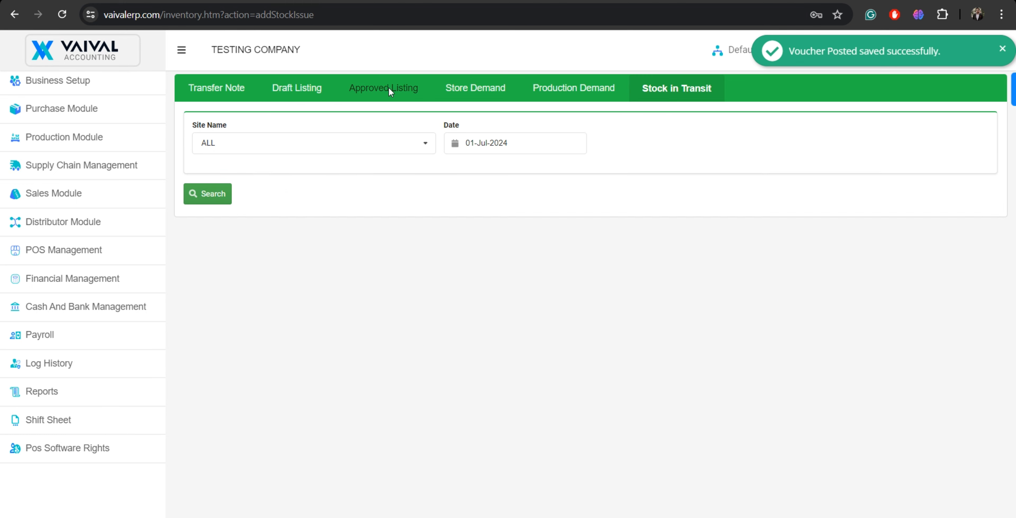
left_click(213, 192)
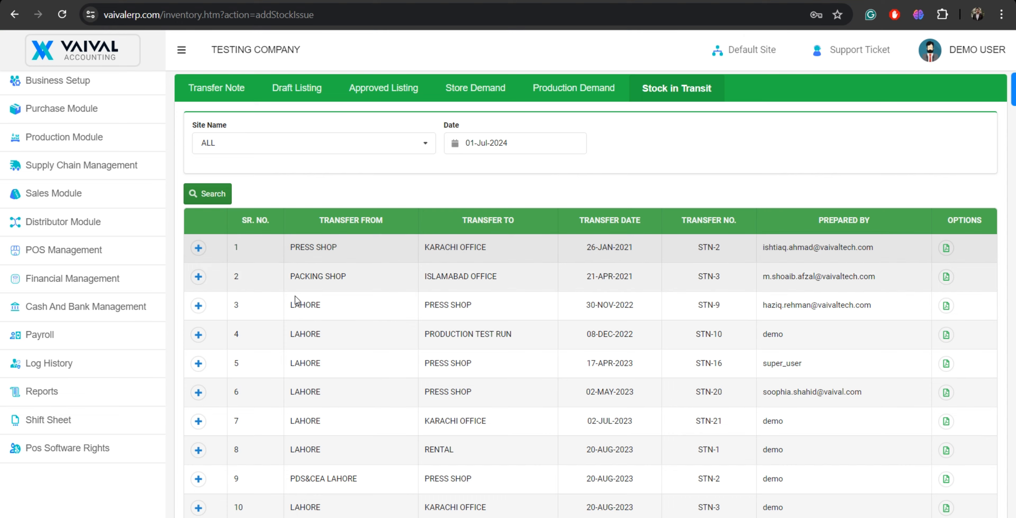
scroll(329, 293, "down", 7)
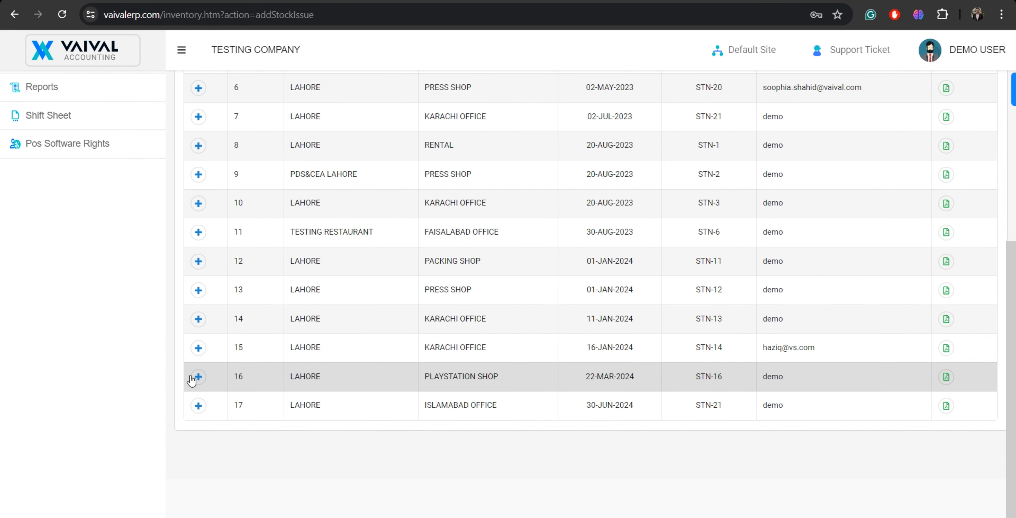
left_click(199, 405)
scroll(535, 418, "down", 1)
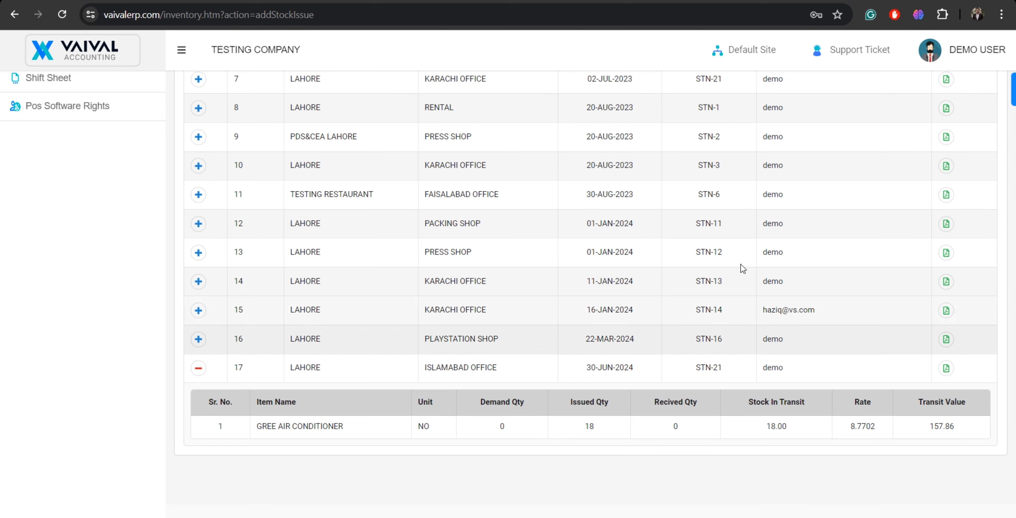
scroll(741, 264, "up", 7)
scroll(741, 264, "up", 3)
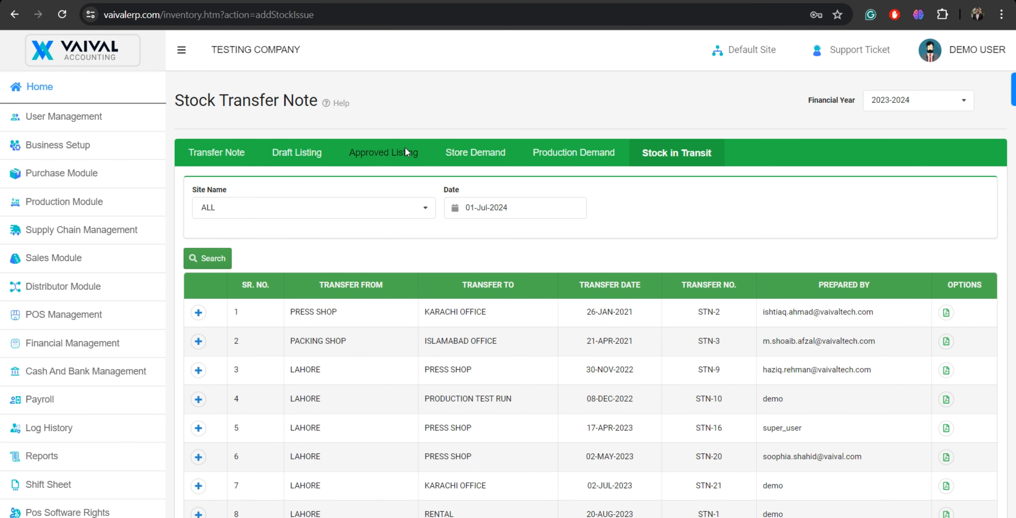
- Start a Stock Receive Note with the receive date 30-06-2024 and the site ISLAMABAD OFFICE
left_click(237, 148)
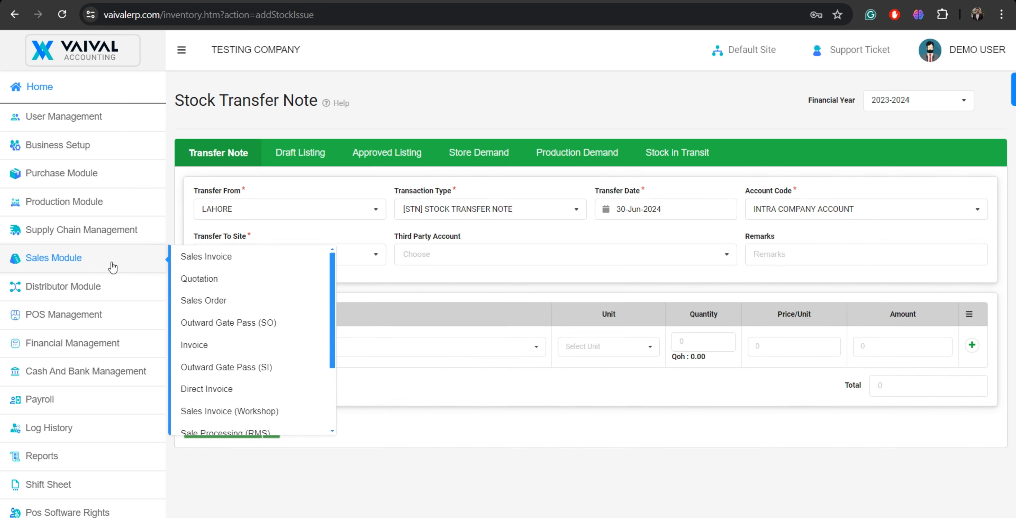
mouse_move(125, 239)
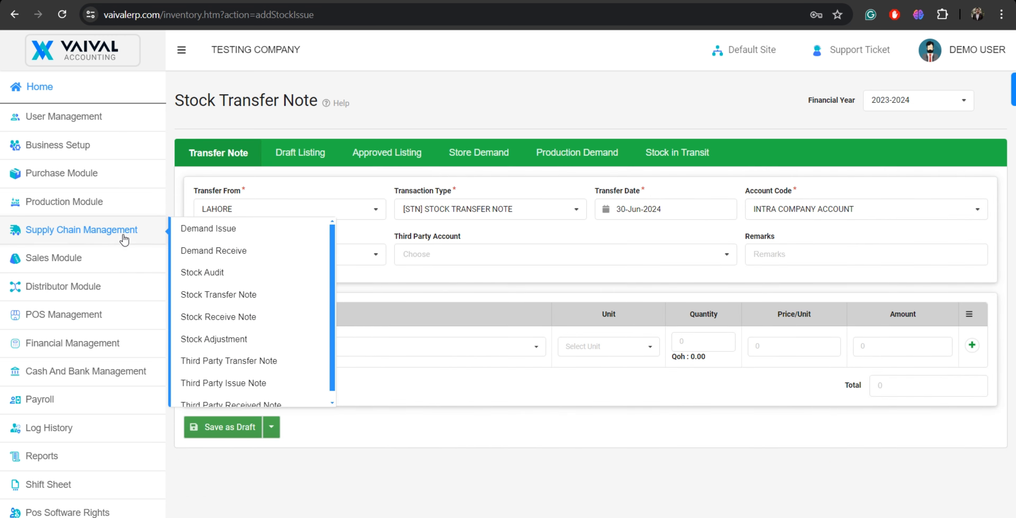
left_click(267, 315)
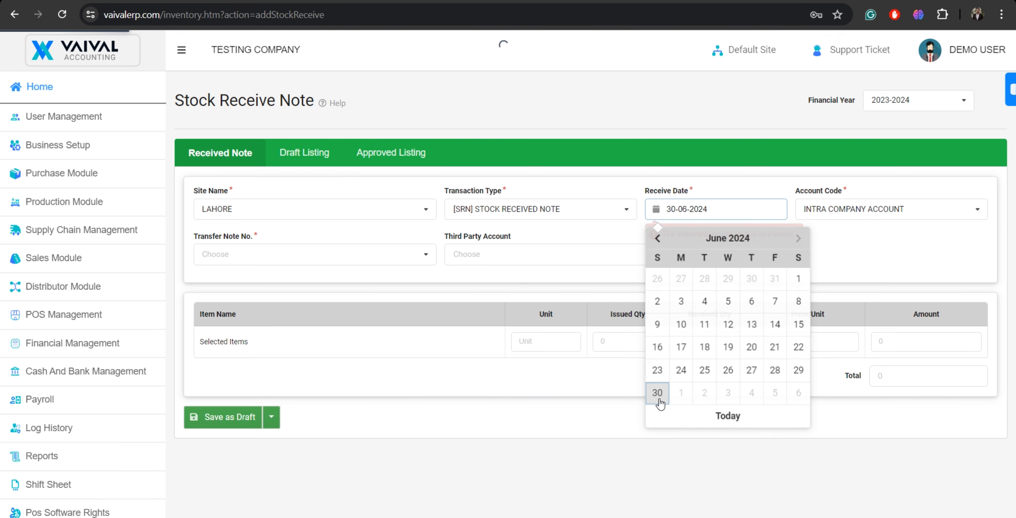
left_click(658, 393)
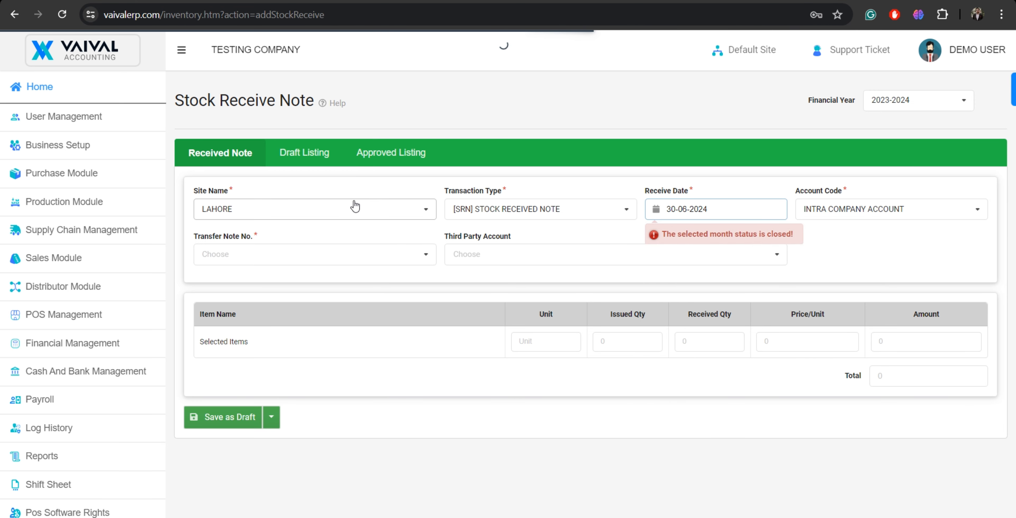
left_click(321, 257)
left_click(321, 211)
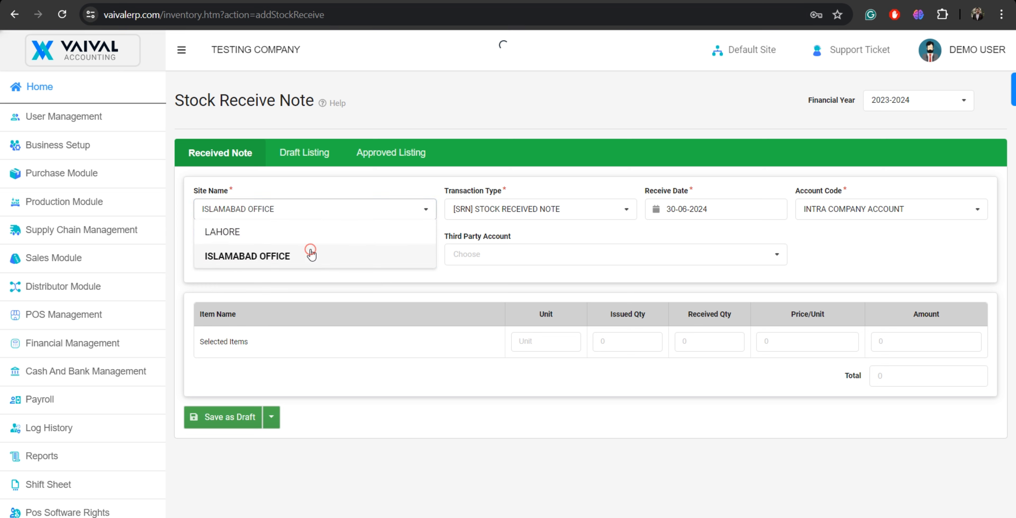
- Load the 30-06-2024 transfer note from LAHORE into the ISLAMABAD OFFICE Stock Receive Note and save it as a draft
left_click(311, 252)
left_click(311, 254)
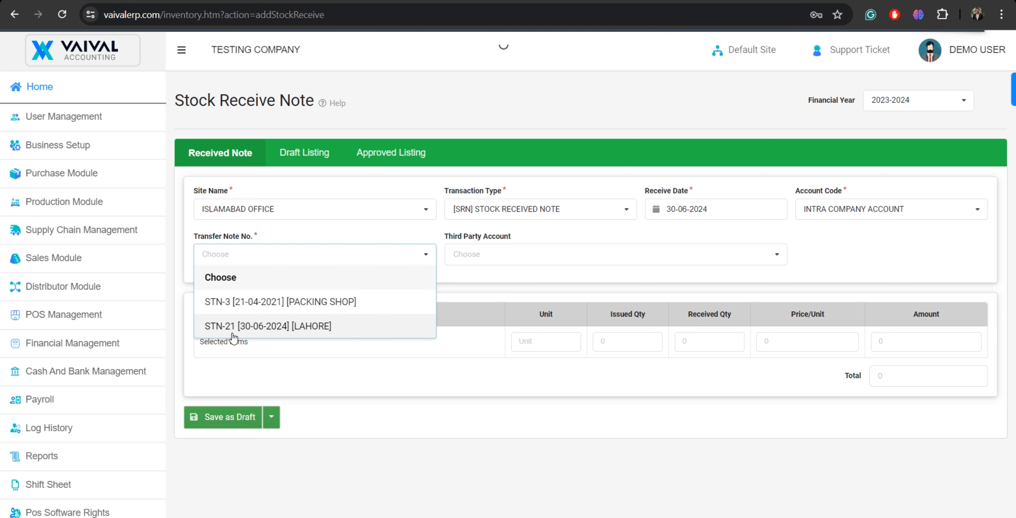
left_click(276, 334)
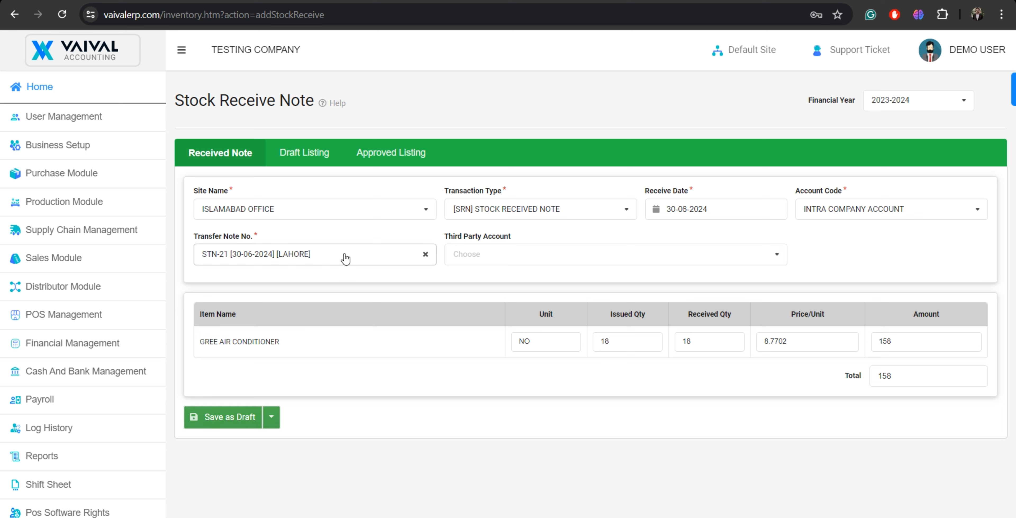
left_click(230, 426)
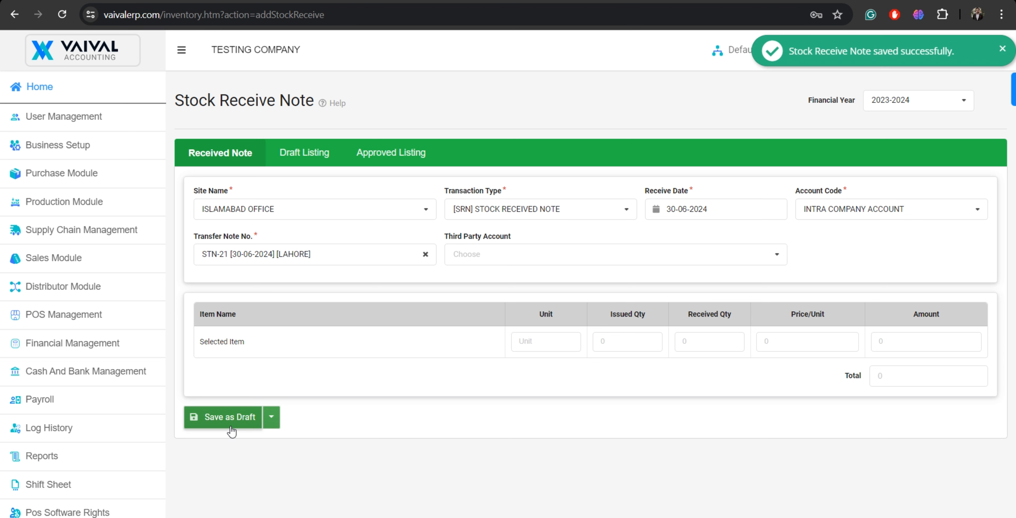
- Search the draft receive notes for ISLAMABAD OFFICE and approve the 30-JUN-2024 voucher
left_click(311, 150)
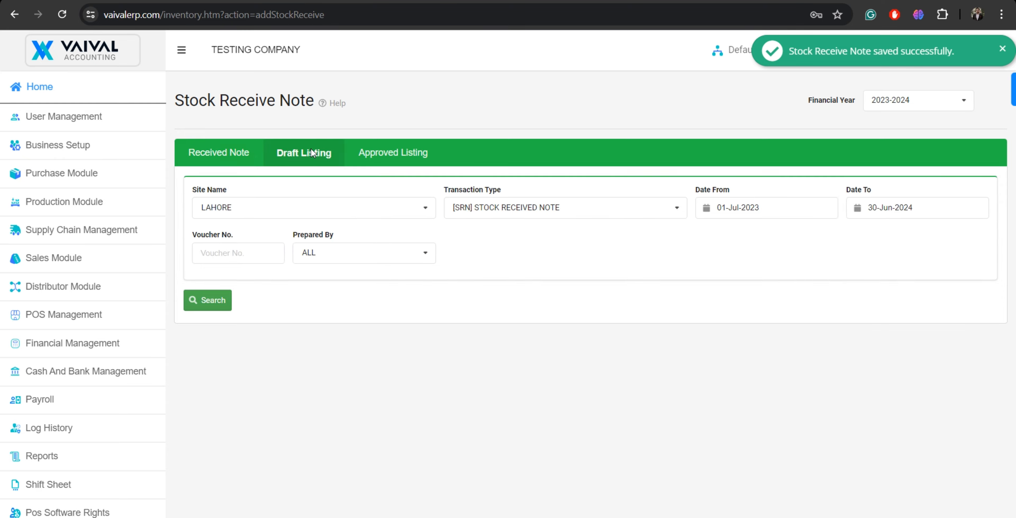
left_click(227, 355)
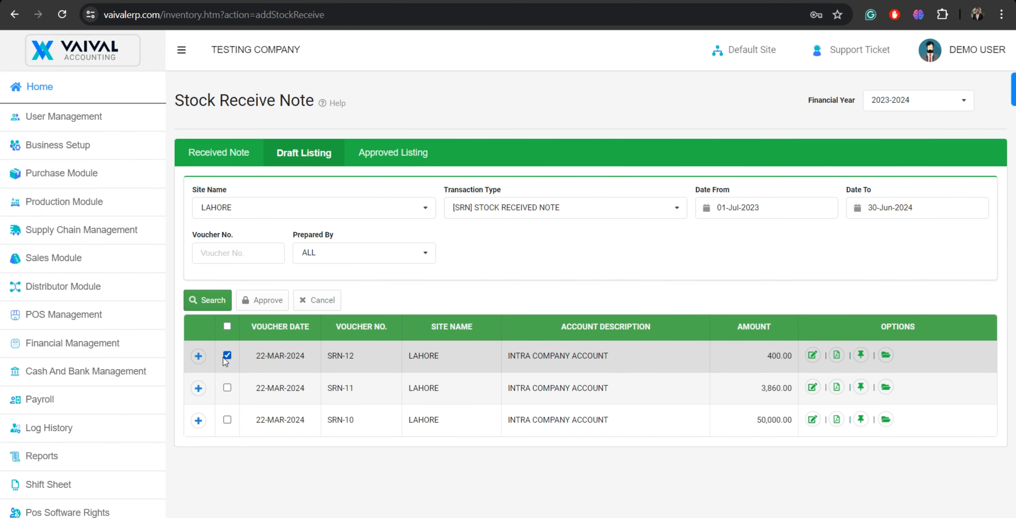
left_click(292, 208)
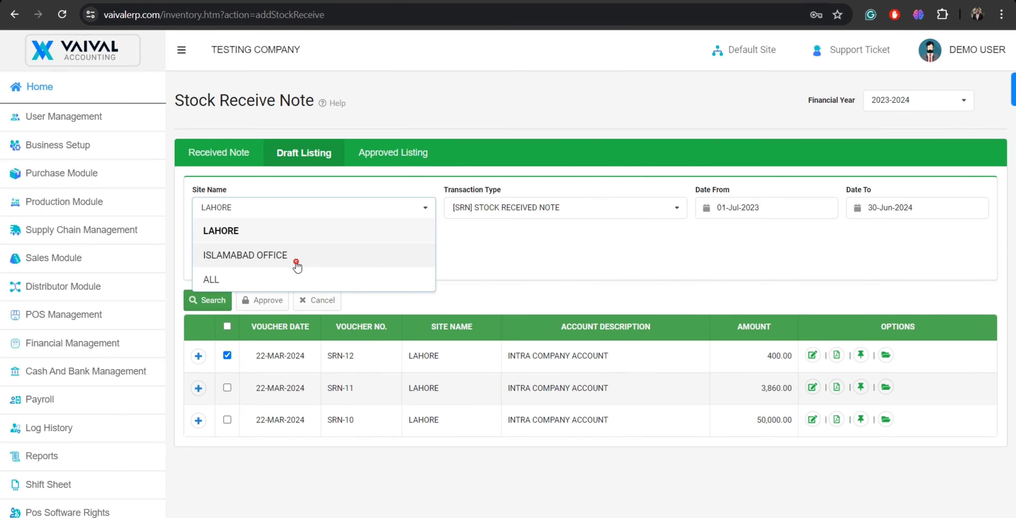
left_click(296, 255)
left_click(206, 299)
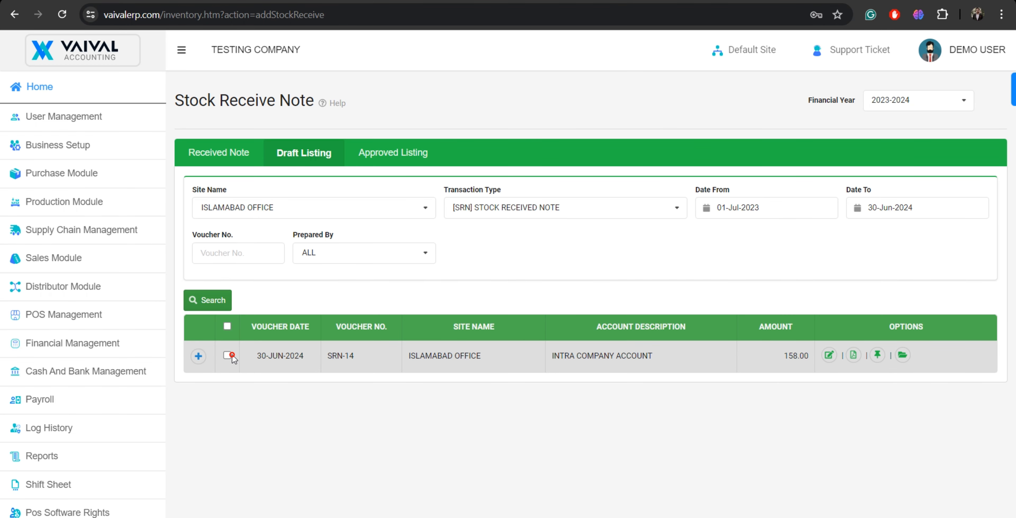
left_click(231, 355)
left_click(264, 304)
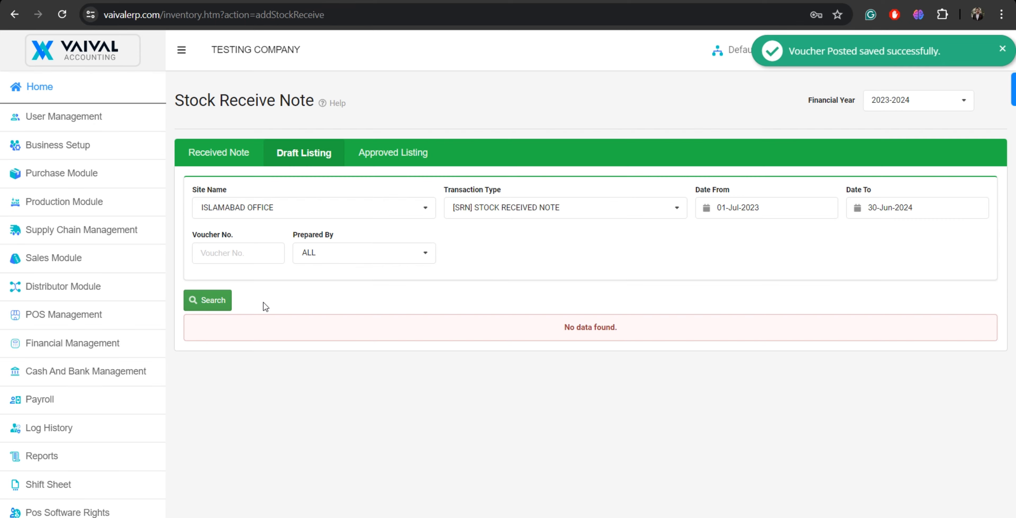
- Start a Demand Issue from LAHORE to ISLAMABAD OFFICE with the demand date 30-06-2024
mouse_move(87, 242)
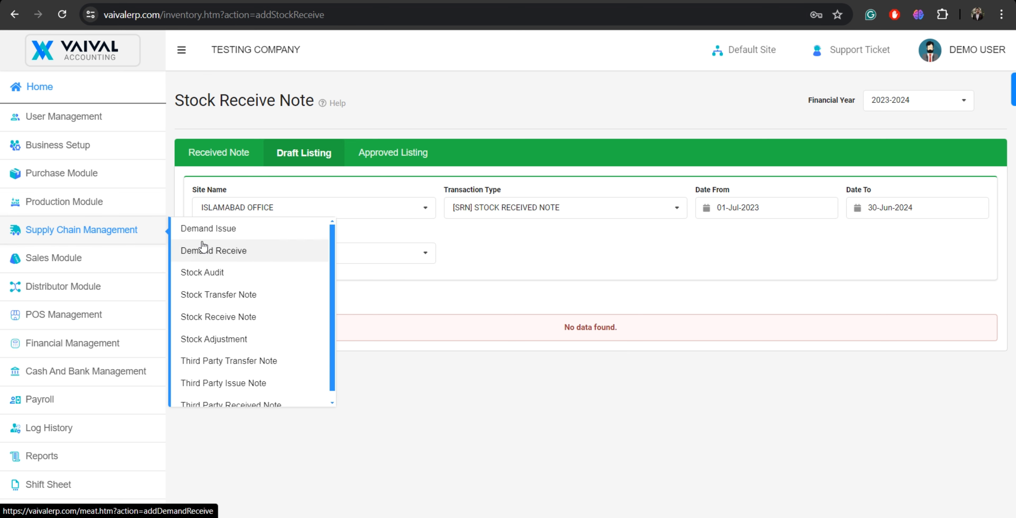
left_click(211, 235)
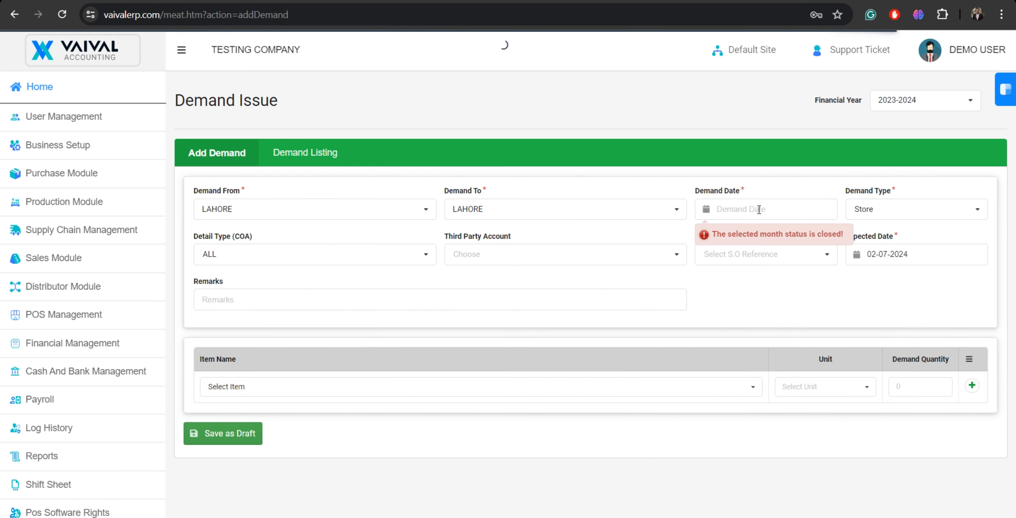
left_click(759, 208)
left_click(708, 395)
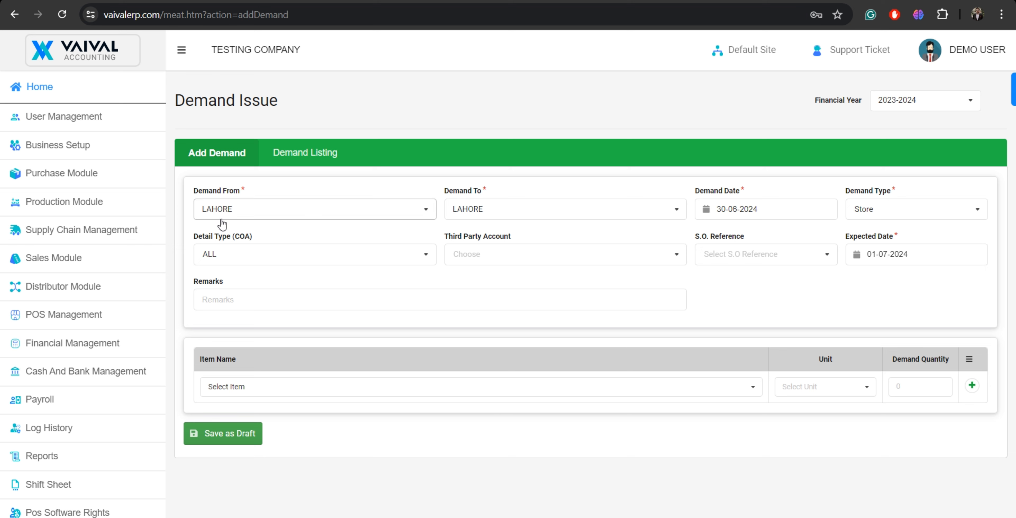
left_click(462, 216)
left_click(512, 338)
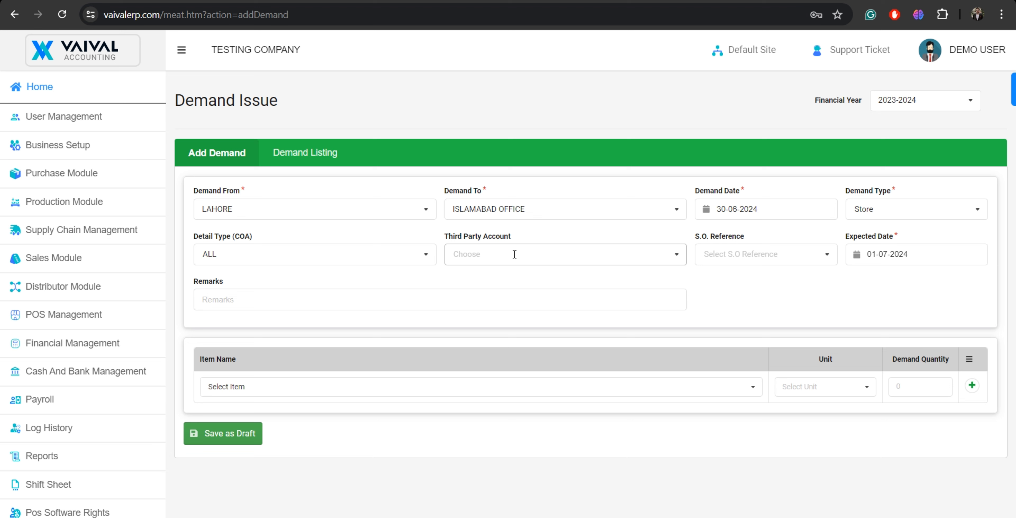
- Examine the demand's remarks, S.O. reference and demand type choices without changing them
left_click(462, 299)
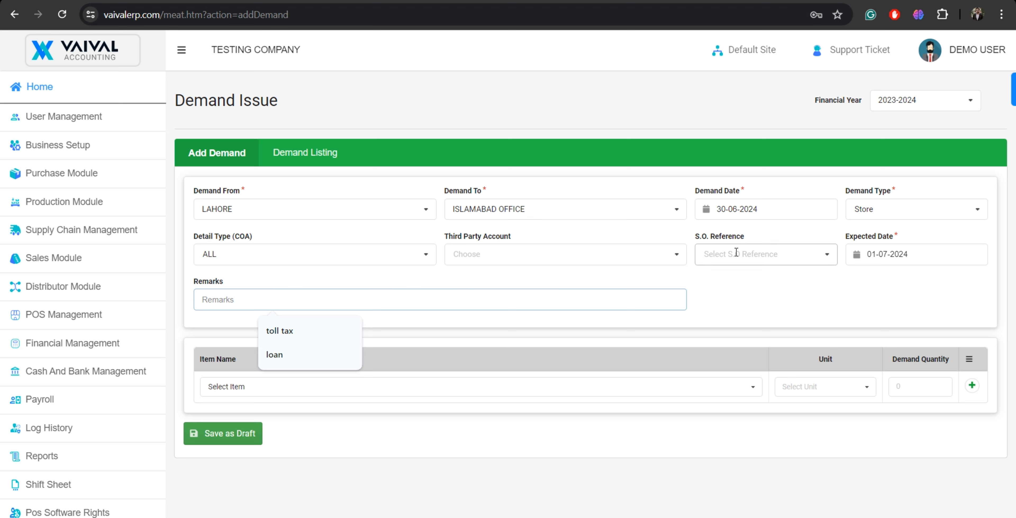
left_click(723, 271)
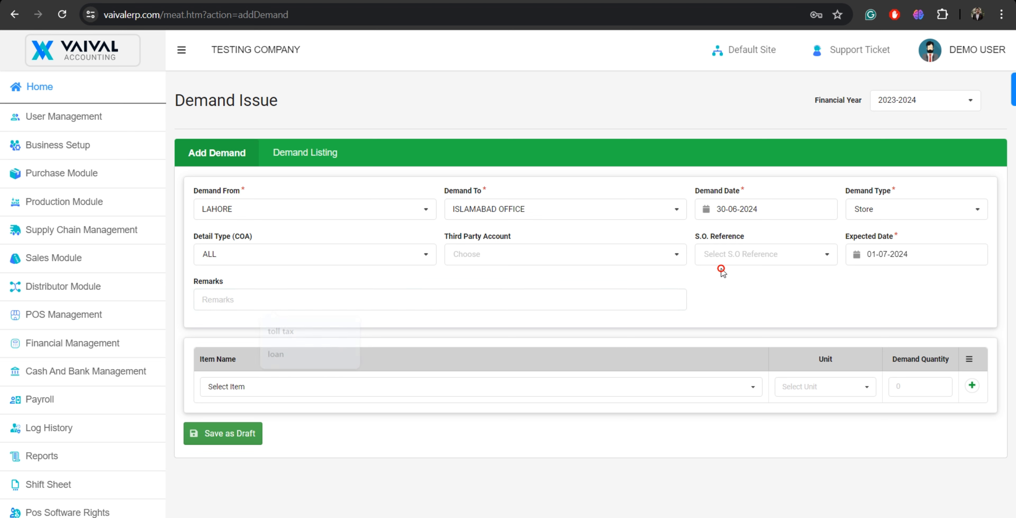
left_click(743, 254)
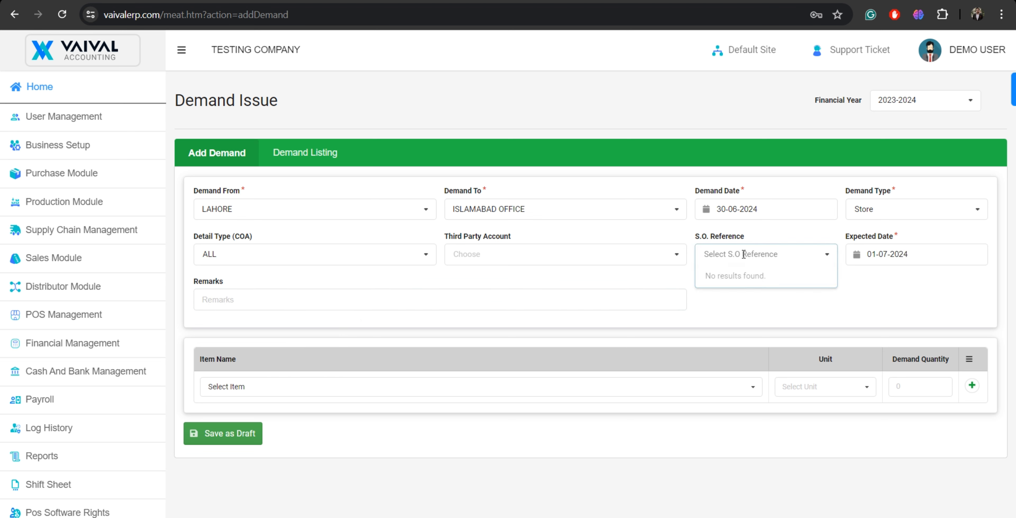
left_click(732, 315)
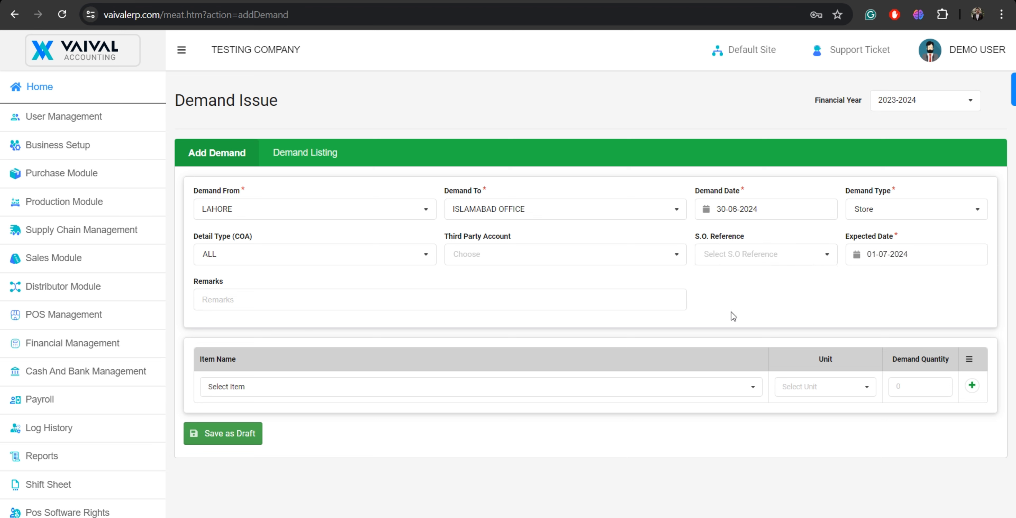
left_click(775, 257)
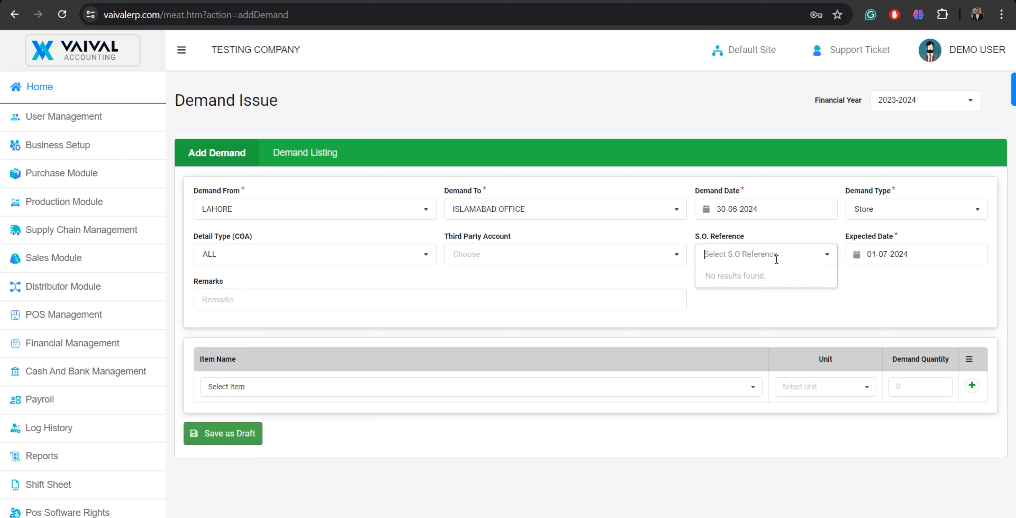
left_click(776, 303)
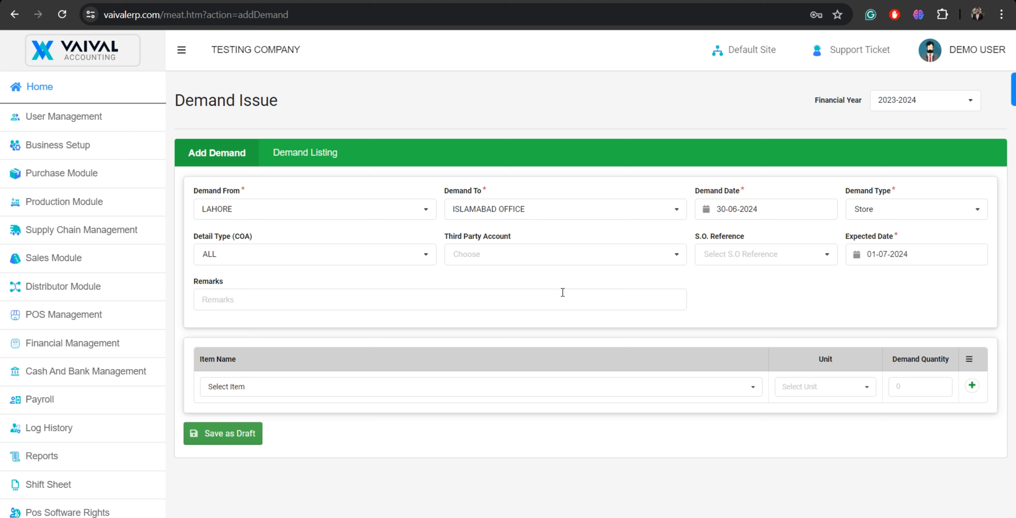
left_click(894, 215)
- Add GREE AIR CONDITIONER with a demand quantity of 30 and save the demand as a draft
left_click(471, 380)
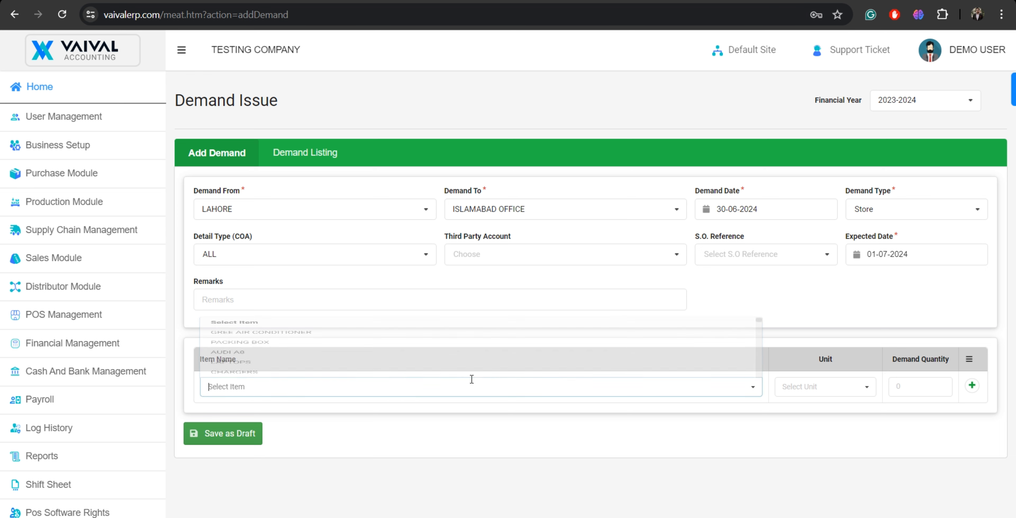
left_click(296, 278)
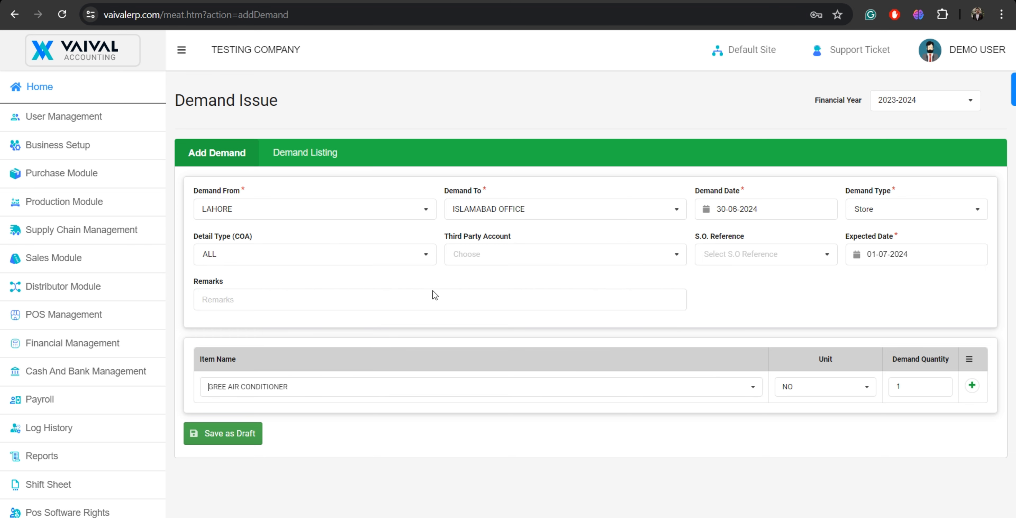
left_click(914, 380)
key("BackSpace")
type("30")
left_click(227, 440)
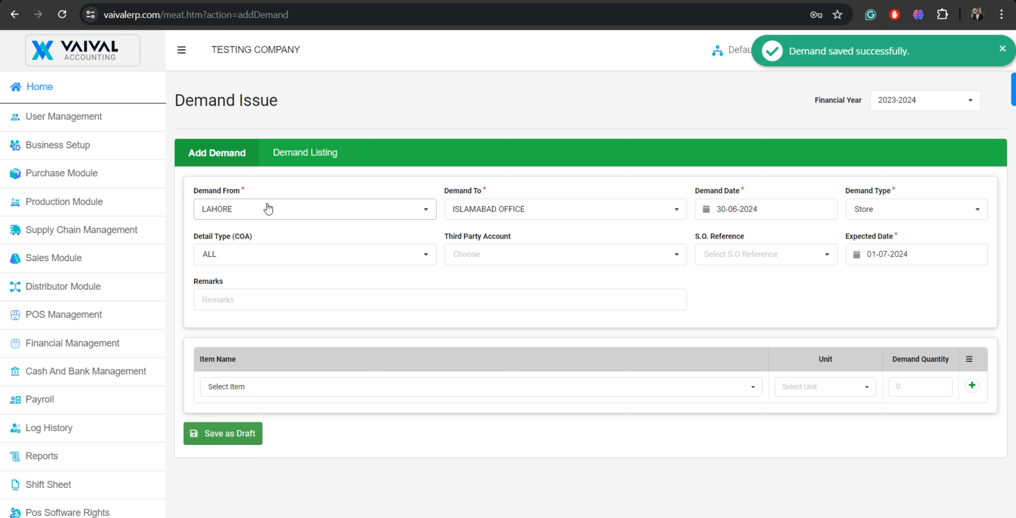
- Examine the sites available for Demand From and Demand To, keeping the current selections
left_click(268, 208)
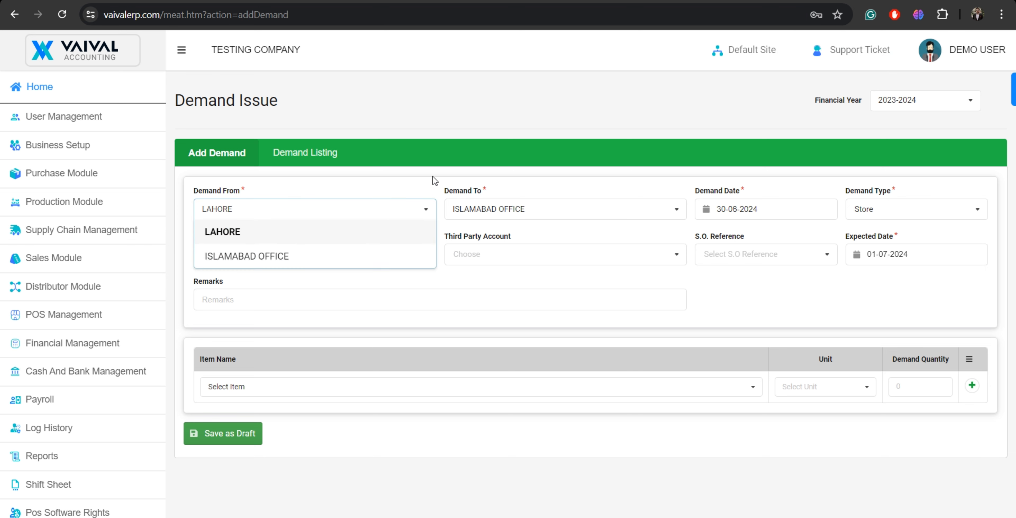
left_click(464, 179)
left_click(546, 213)
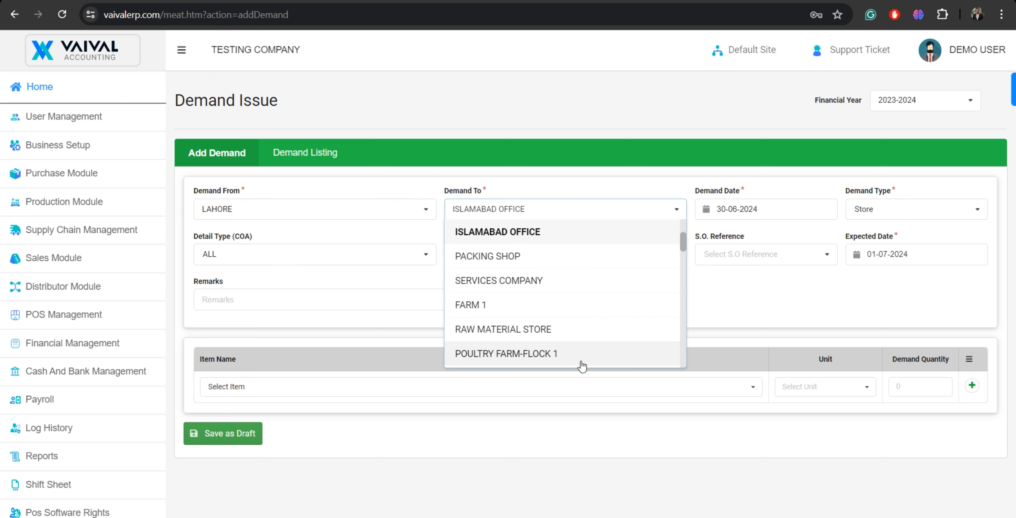
scroll(602, 242, "down", 1)
scroll(602, 240, "down", 3)
scroll(601, 240, "up", 5)
left_click(363, 232)
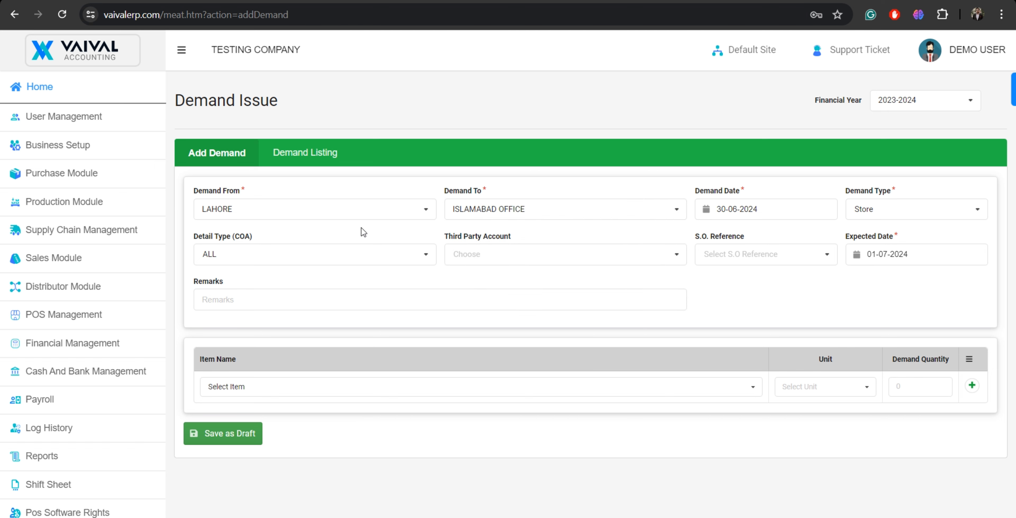
- Search the demand listing for all sites dated 30-06-2024 and examine the item details of the open demand
left_click(305, 152)
left_click(365, 209)
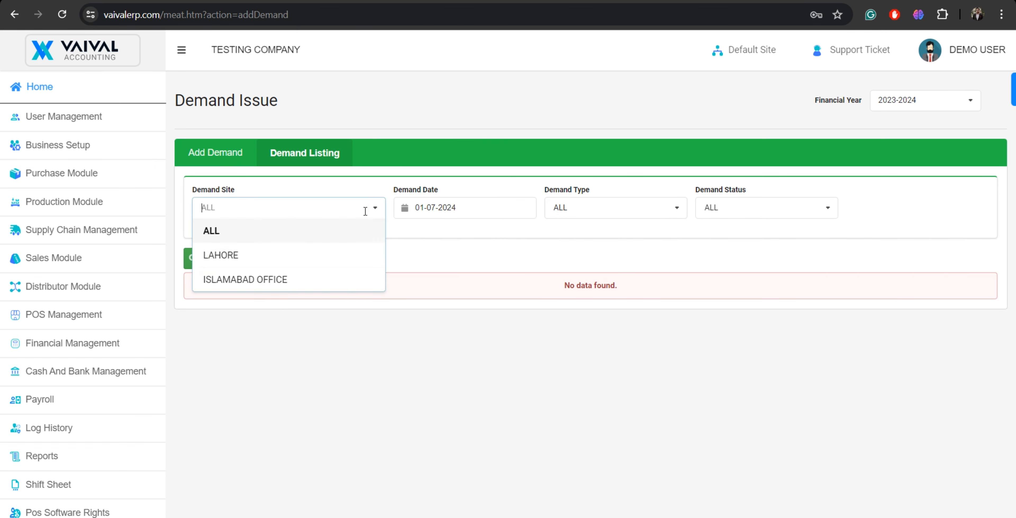
left_click(405, 208)
left_click(406, 237)
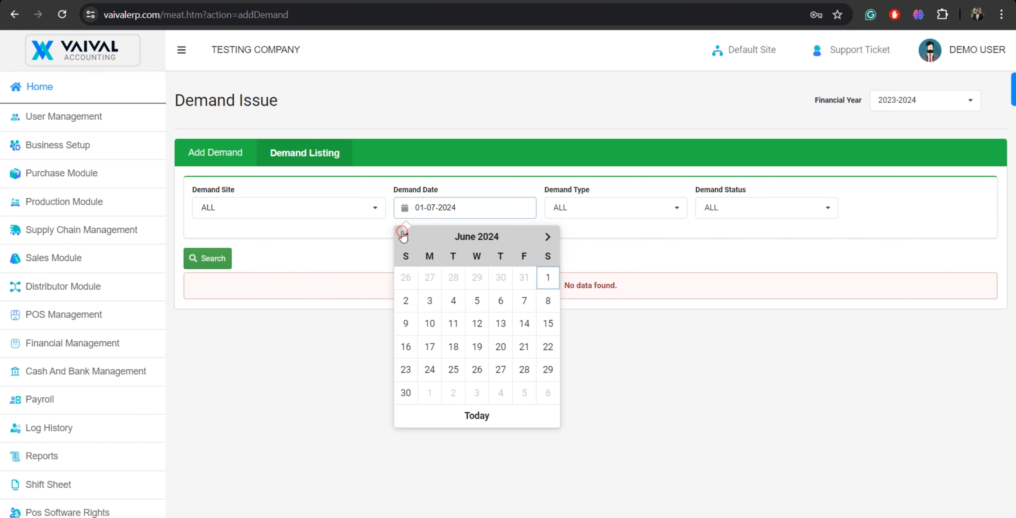
left_click(406, 392)
left_click(205, 258)
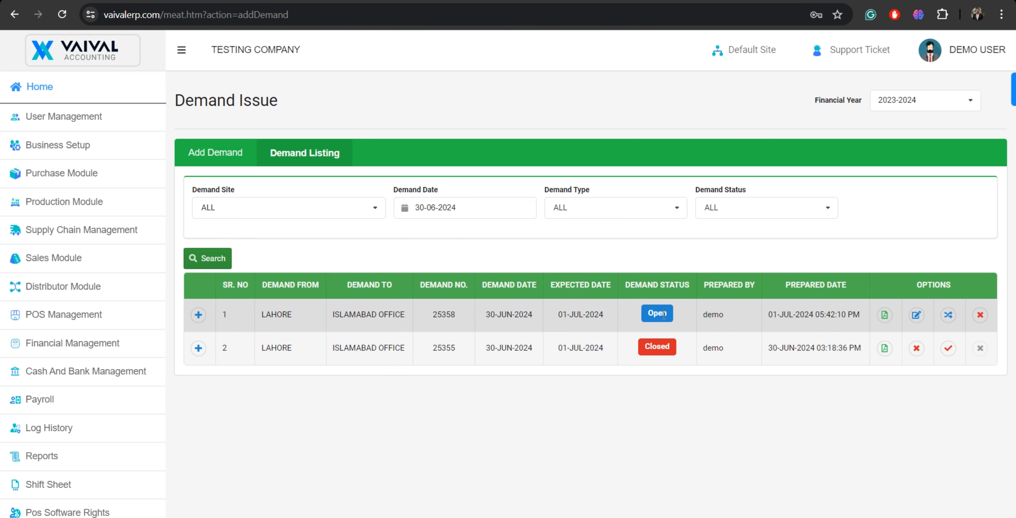
left_click(199, 316)
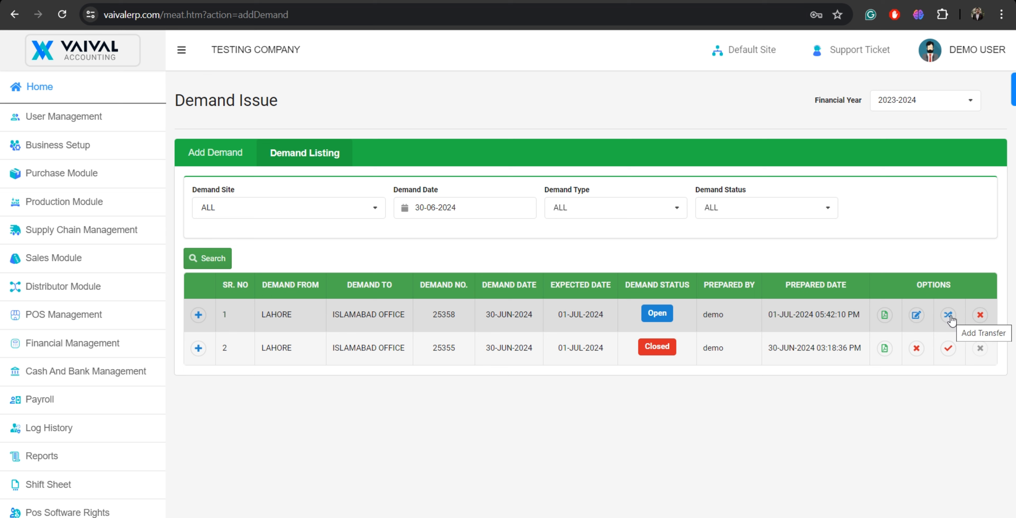
- Filter the demand listing by the sites ISLAMABAD OFFICE and LAHORE, ending with the LAHORE demands
left_click(286, 209)
left_click(278, 259)
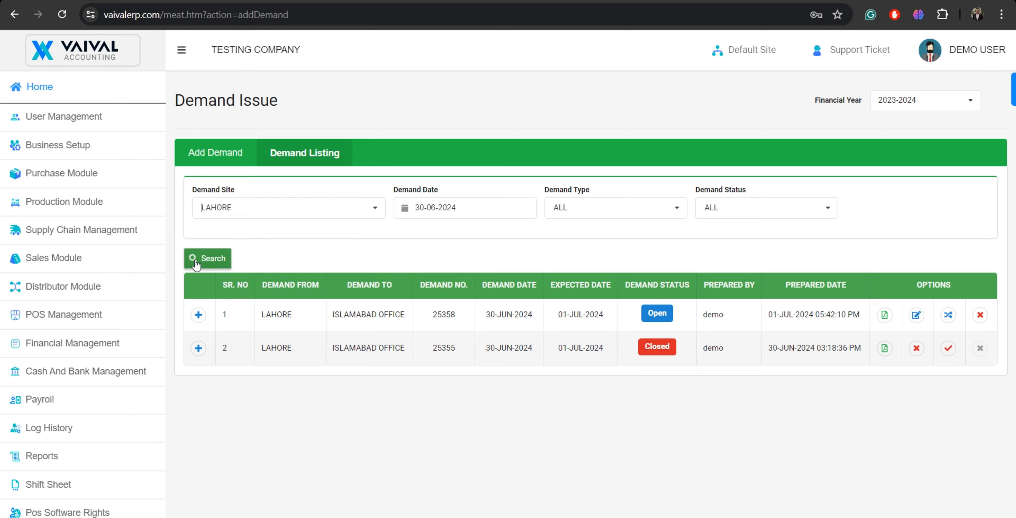
left_click(340, 208)
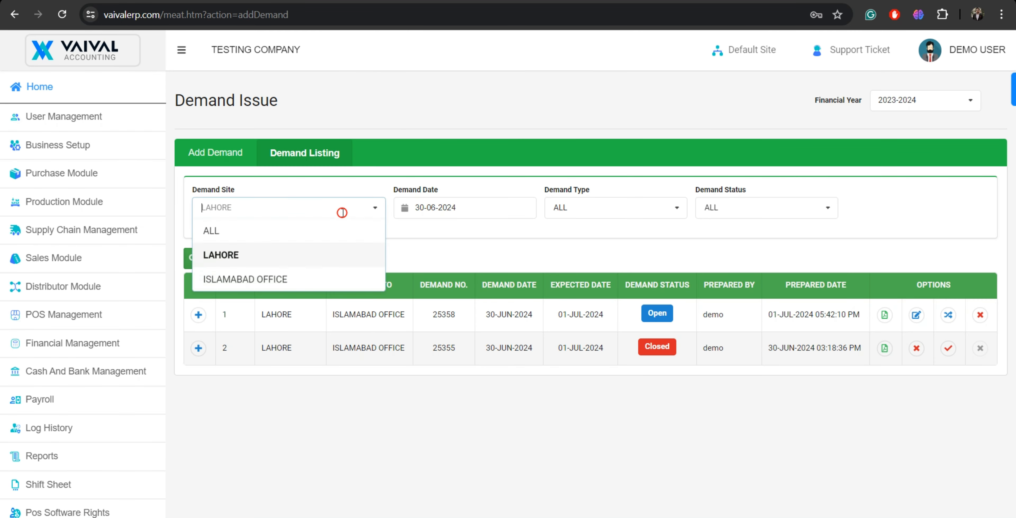
left_click(324, 274)
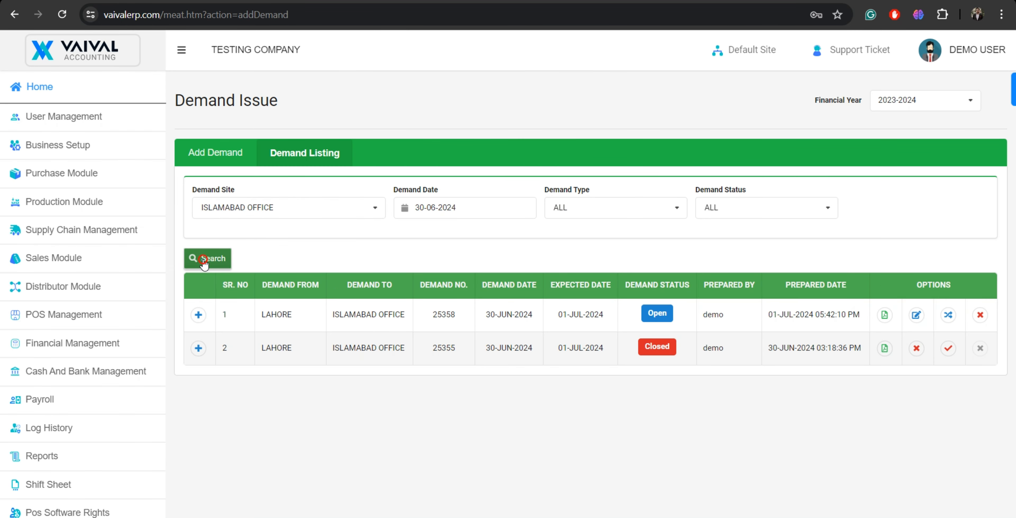
left_click(203, 258)
left_click(209, 258)
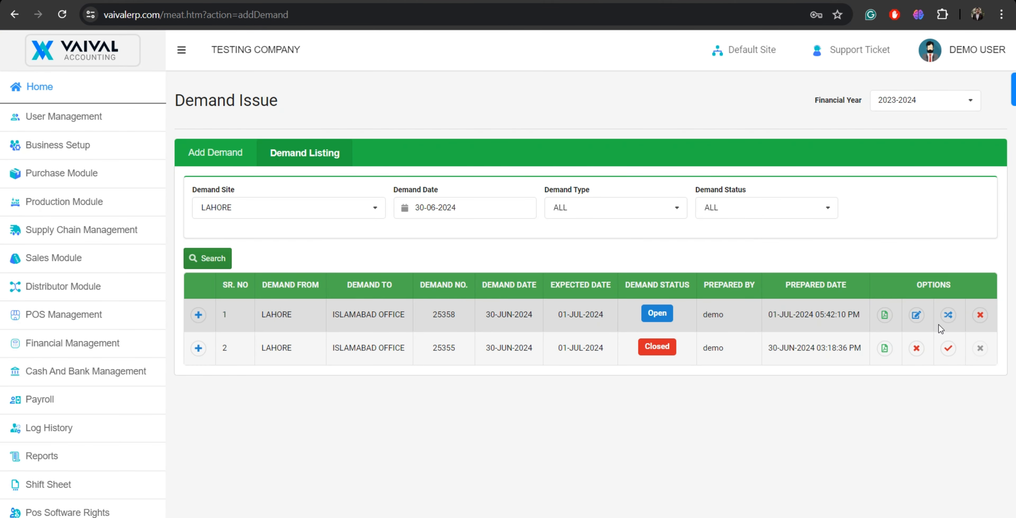
- Add a supply transfer for the open LAHORE demand with a transferred quantity of 30 and save it
left_click(949, 314)
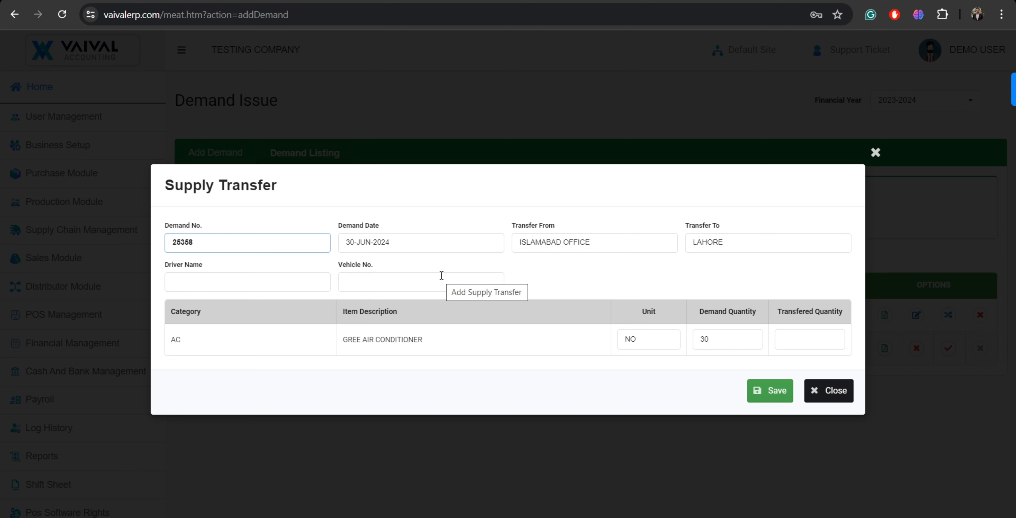
left_click(804, 346)
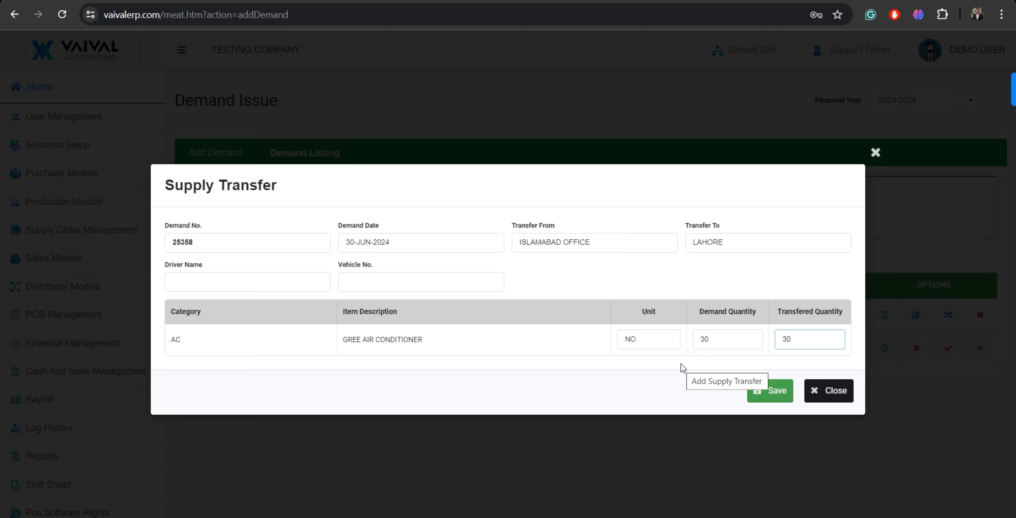
left_click(769, 390)
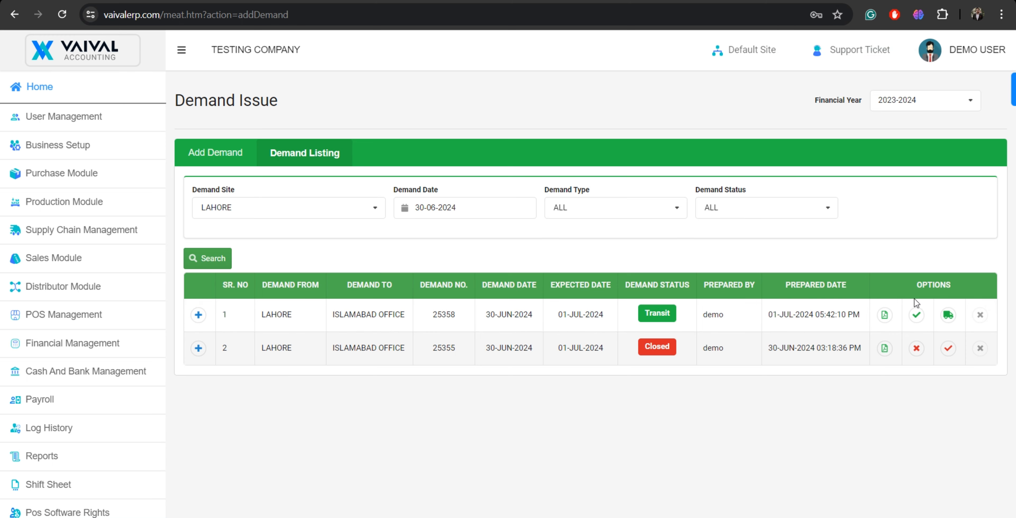
- Reopen the supply transfer for the LAHORE demand in transit and save it with a transferred quantity of 30
left_click(951, 318)
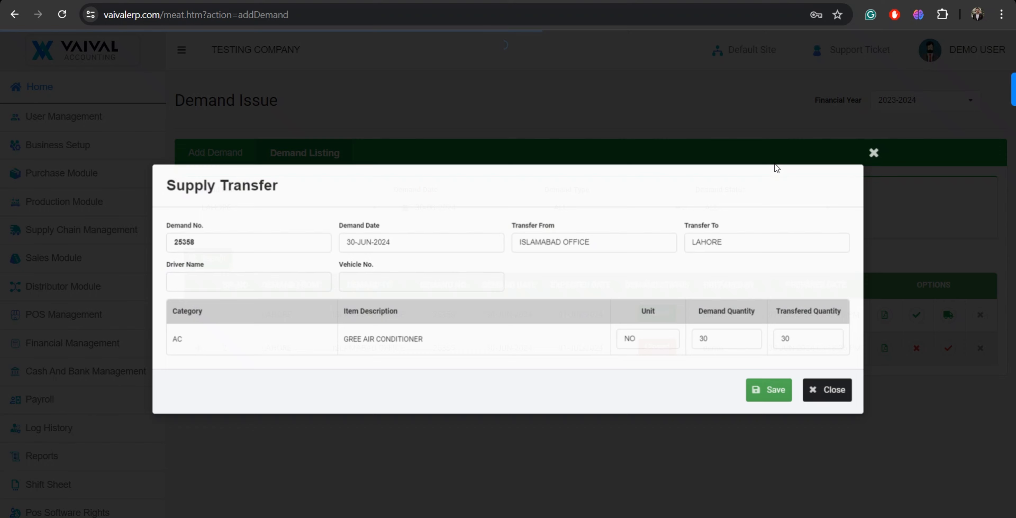
left_click(767, 390)
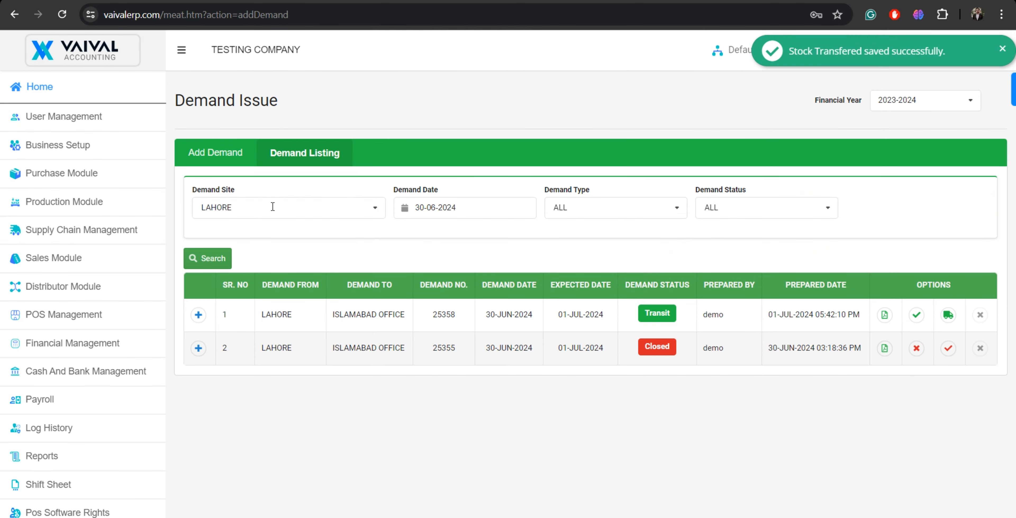
- Search the Demand Receive listing for all sites dated 30-06-2024 and examine the item details of the demand in transit
mouse_move(43, 272)
mouse_move(65, 235)
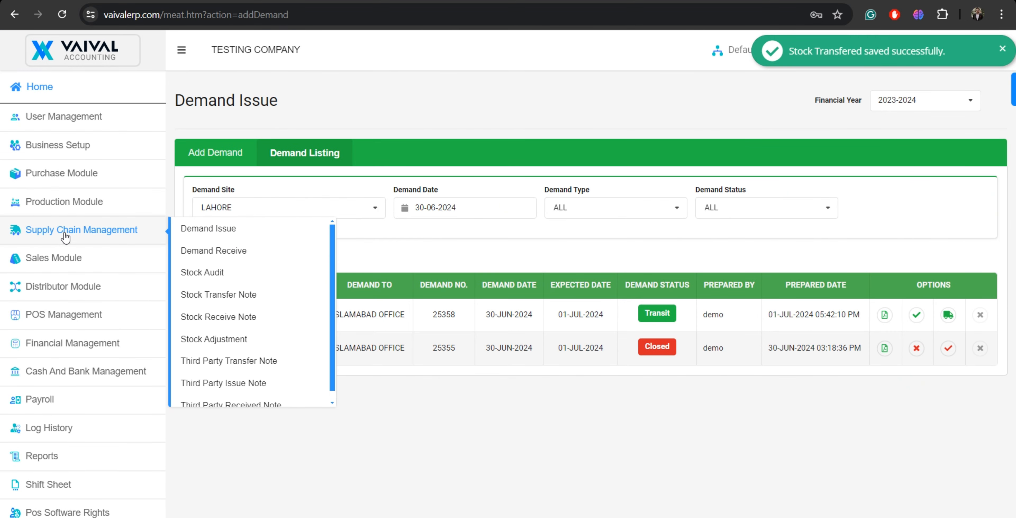
left_click(209, 249)
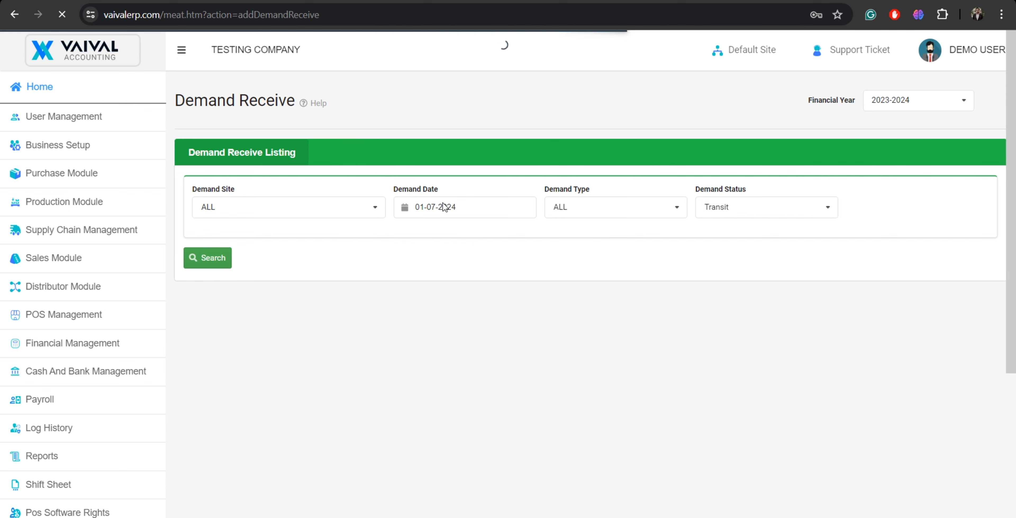
left_click(442, 207)
left_click(407, 236)
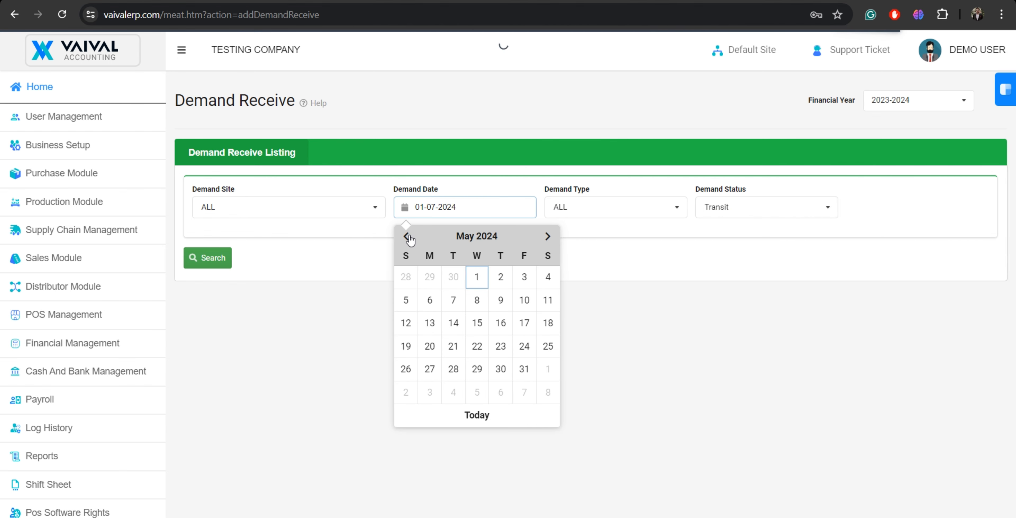
left_click(547, 237)
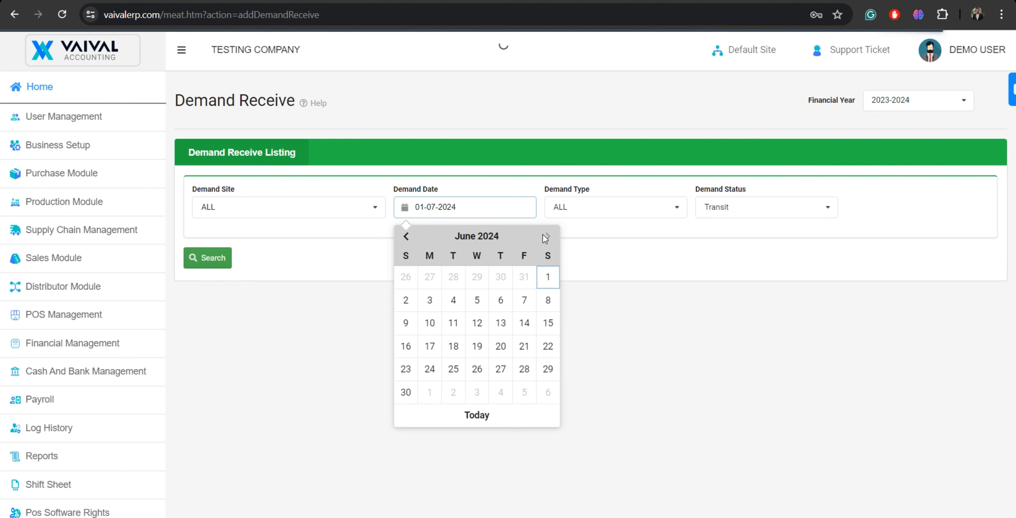
left_click(405, 392)
left_click(214, 257)
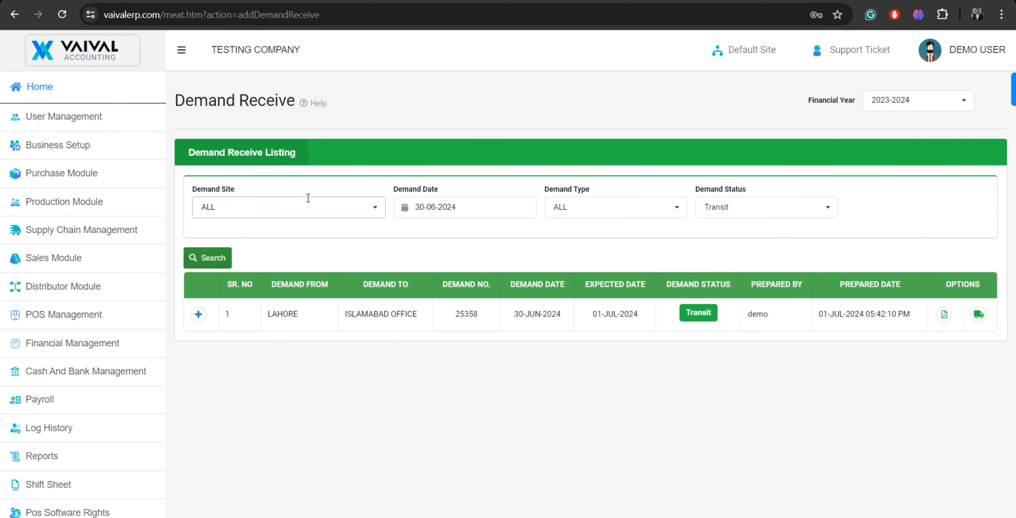
left_click(200, 319)
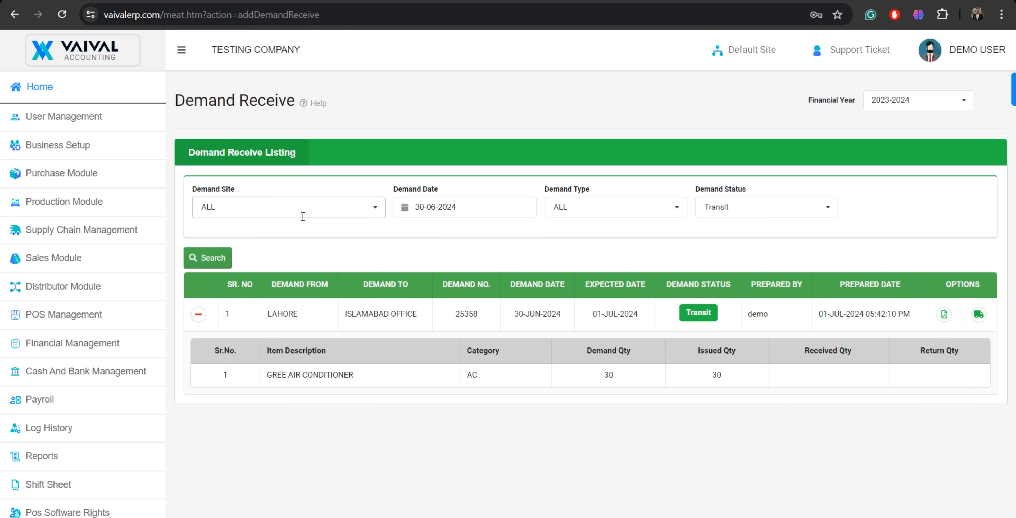
- Filter the Demand Receive listing by ISLAMABAD OFFICE and then LAHORE, and examine the LAHORE demand's item details
left_click(347, 202)
left_click(299, 274)
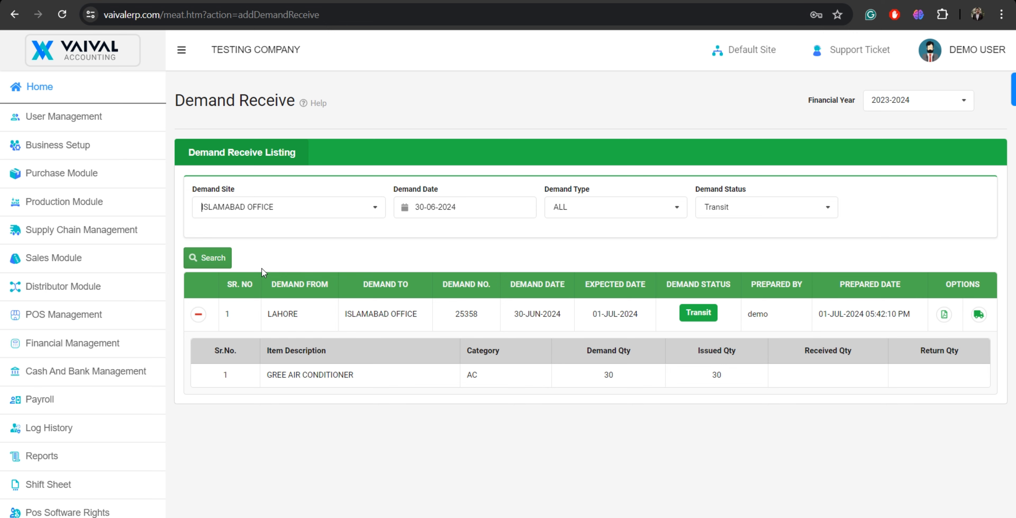
left_click(198, 257)
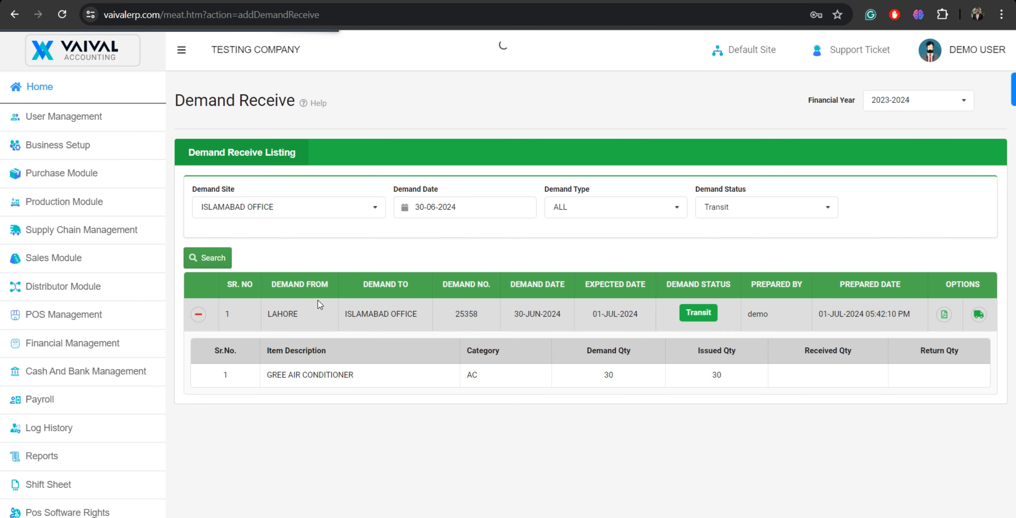
left_click(306, 209)
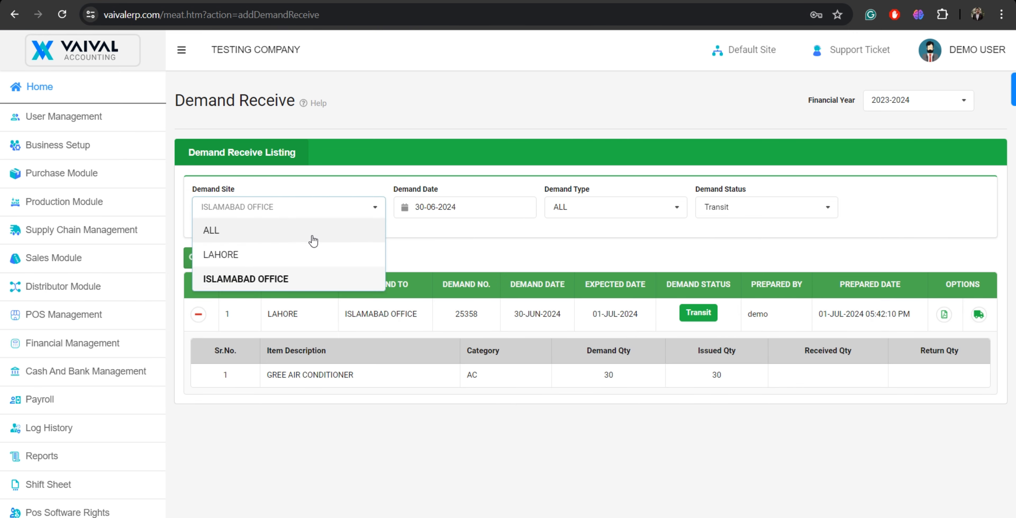
left_click(316, 254)
left_click(208, 265)
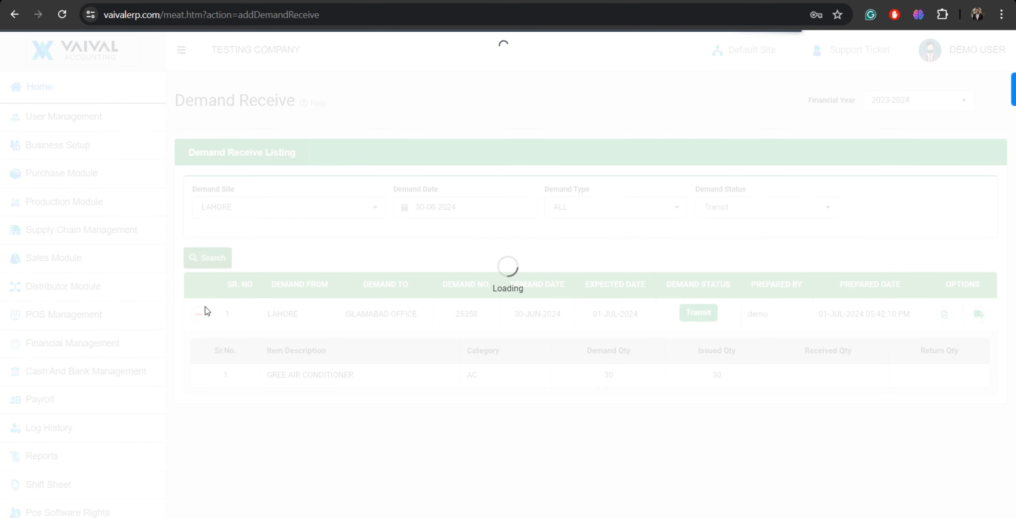
left_click(201, 314)
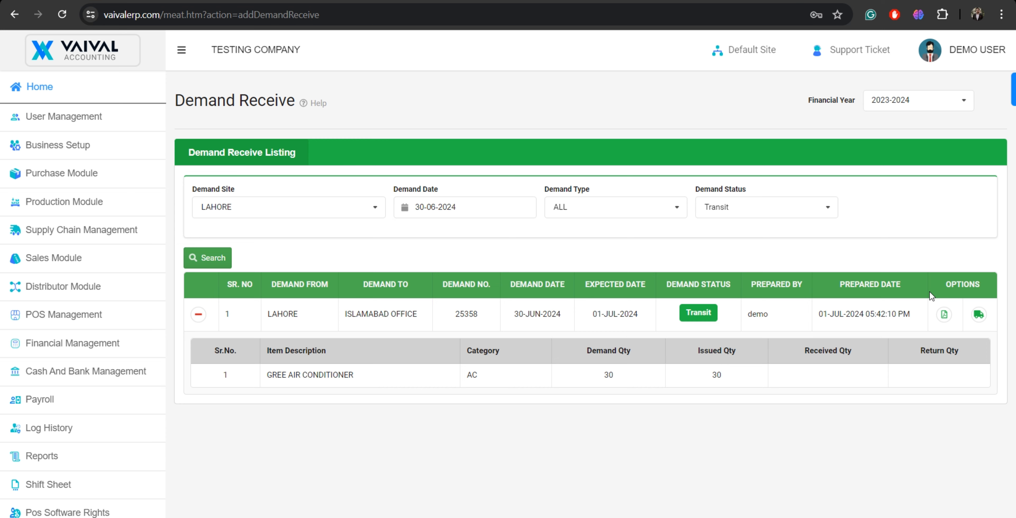
- Receive the supply transfer for the LAHORE demand with a received quantity of 30 and save it
left_click(978, 314)
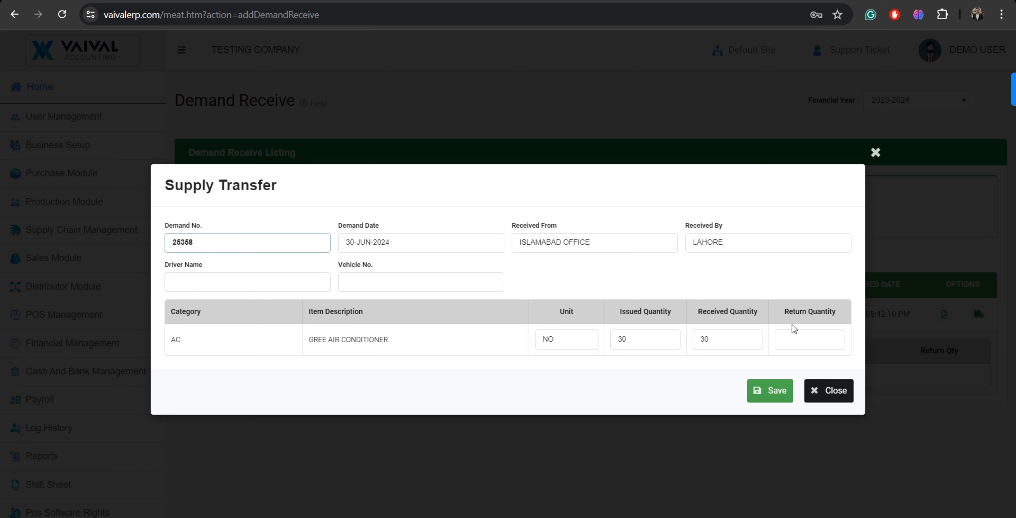
left_click(802, 337)
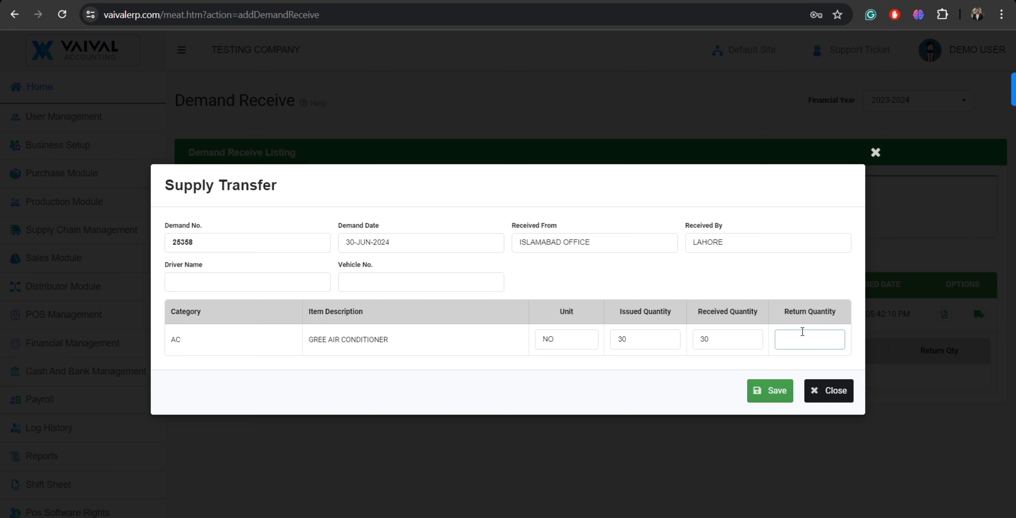
left_click(722, 346)
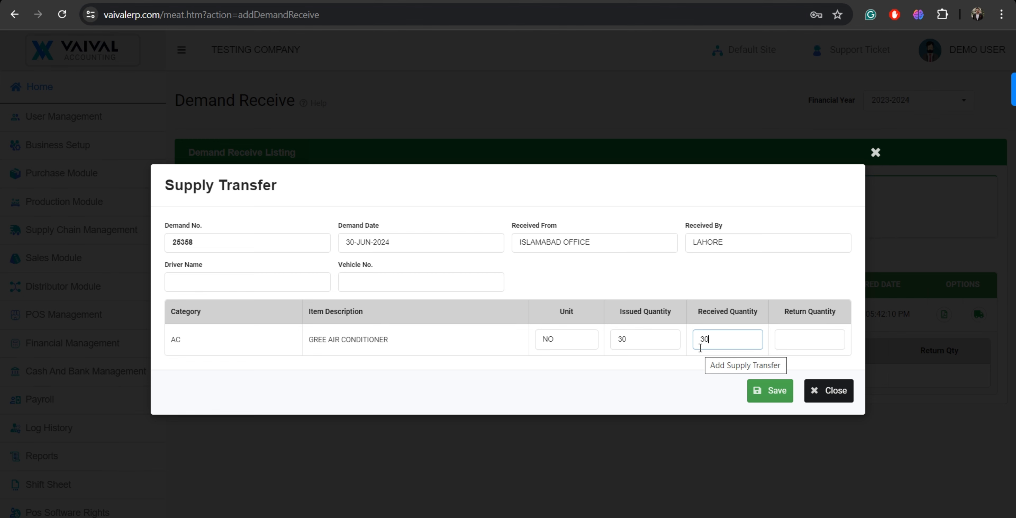
left_click(631, 375)
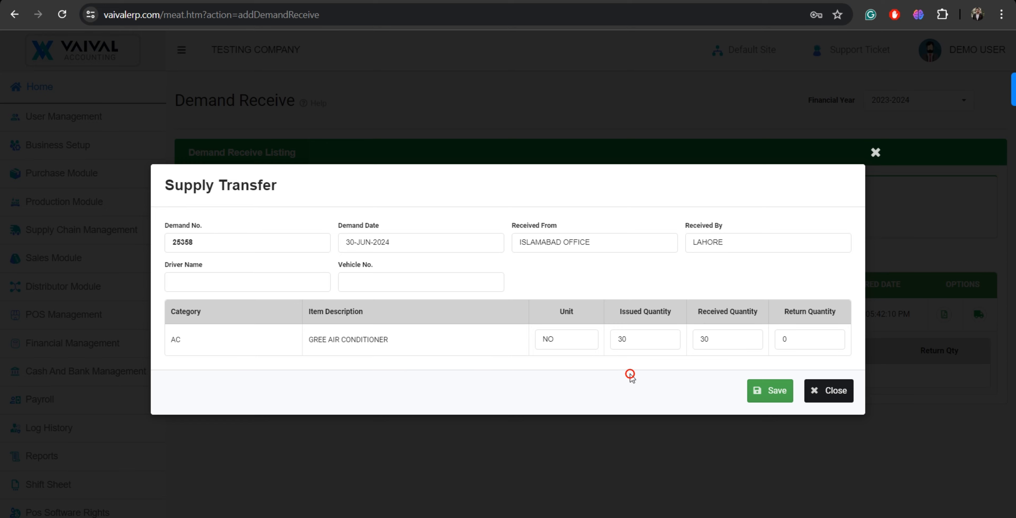
left_click(760, 379)
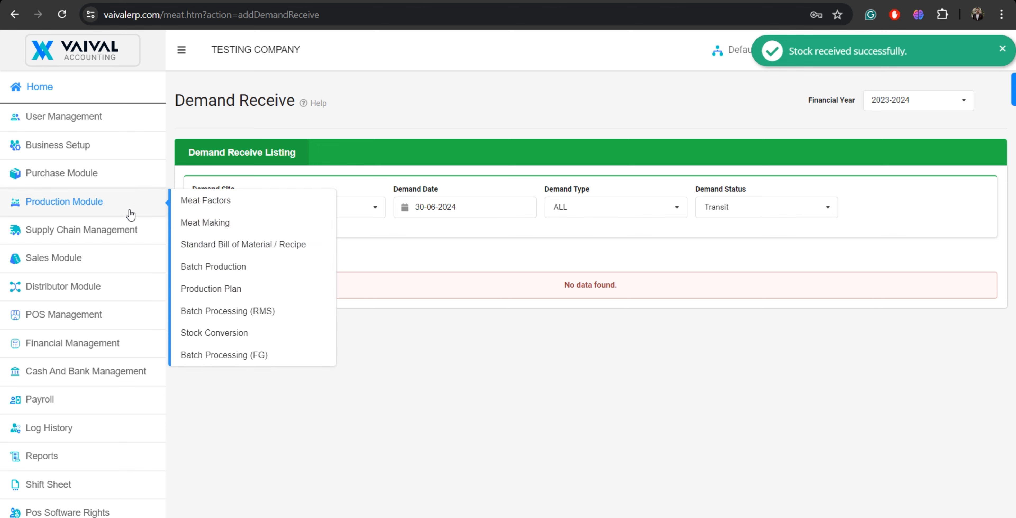
- Search the Demand Issue listing for all sites dated 30-06-2024 to check the status of the received demand
mouse_move(134, 227)
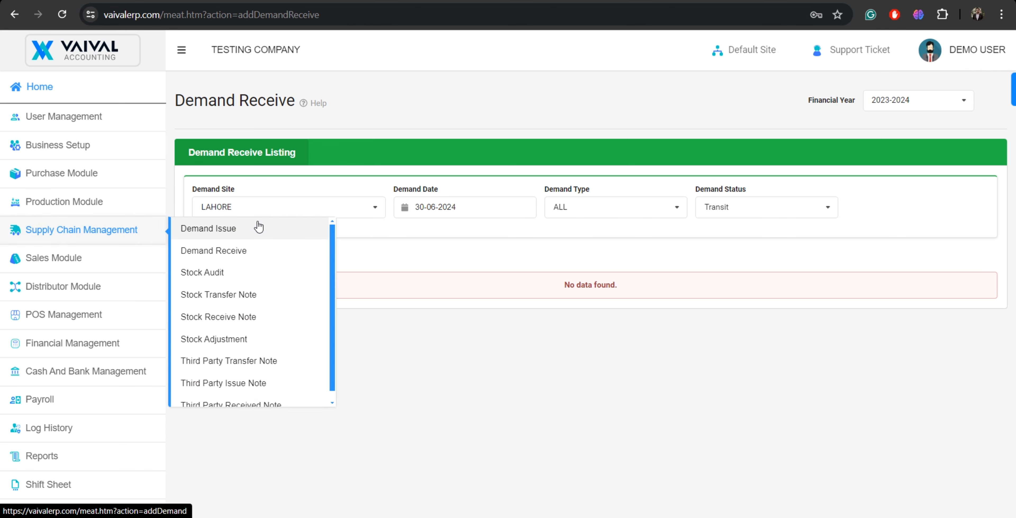
left_click(231, 223)
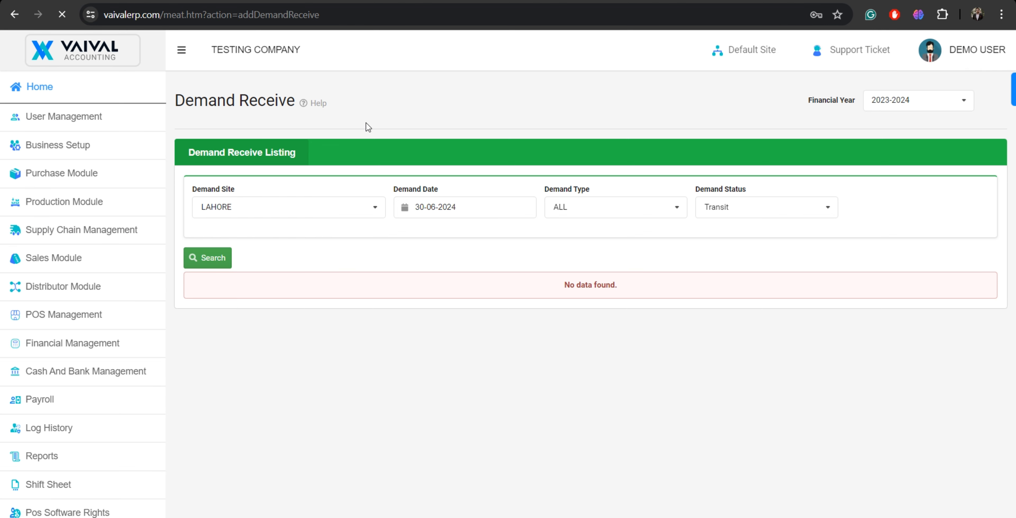
left_click(329, 152)
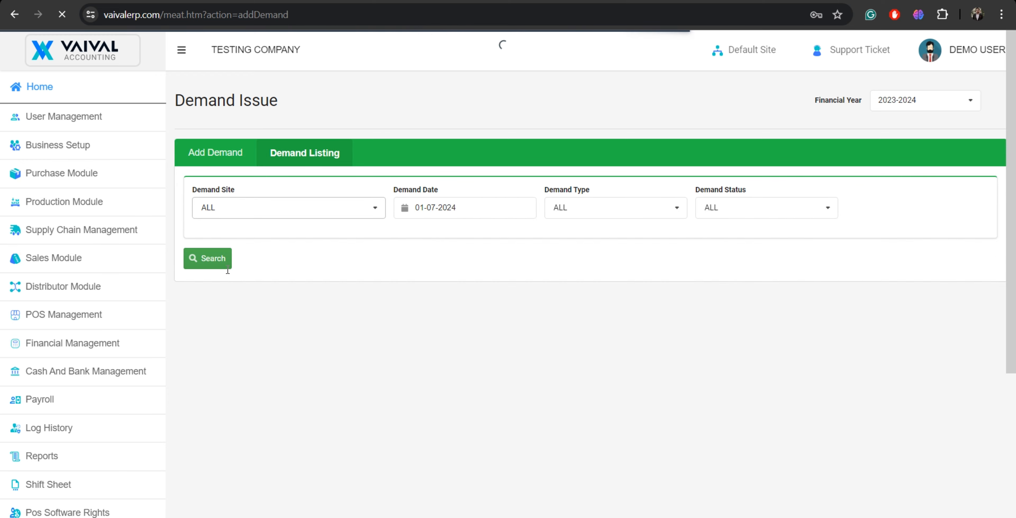
left_click(220, 260)
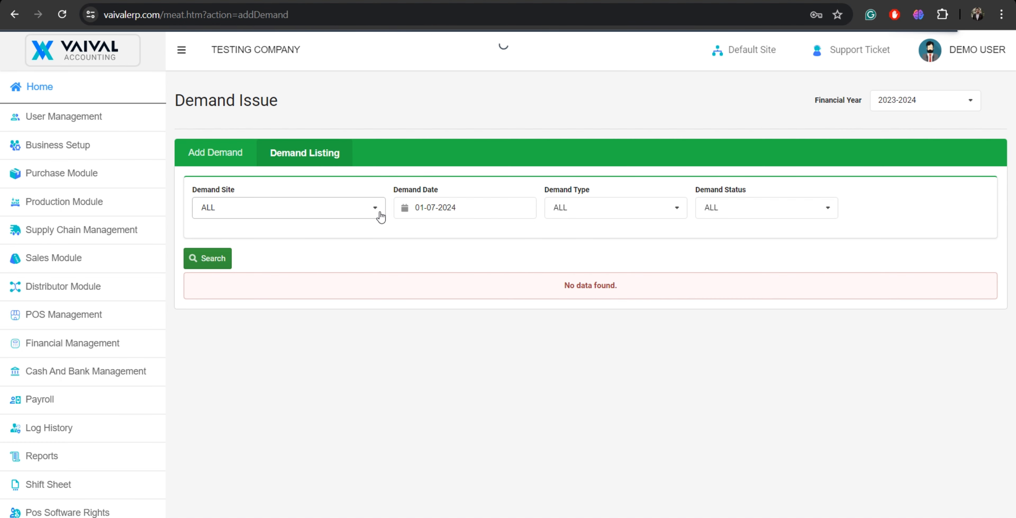
left_click(357, 214)
left_click(457, 201)
left_click(408, 395)
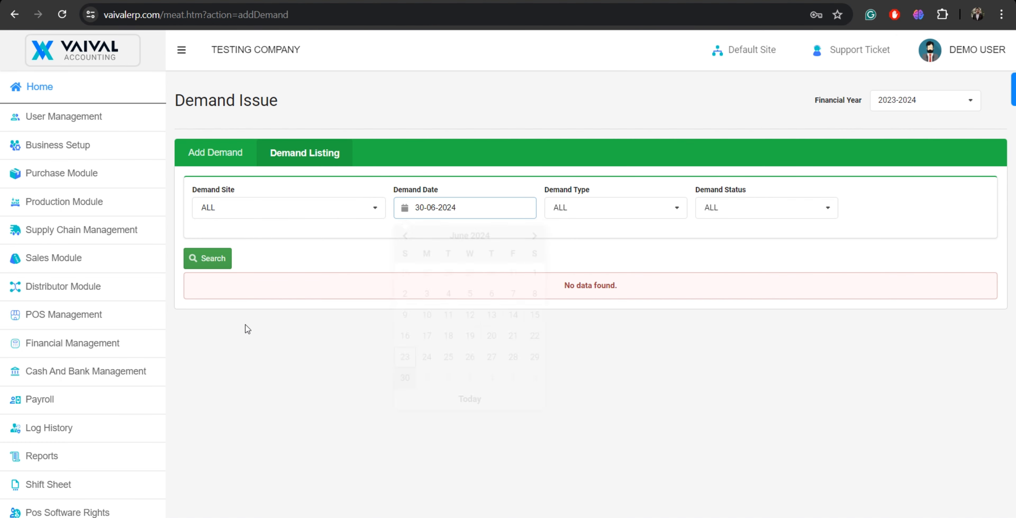
left_click(216, 260)
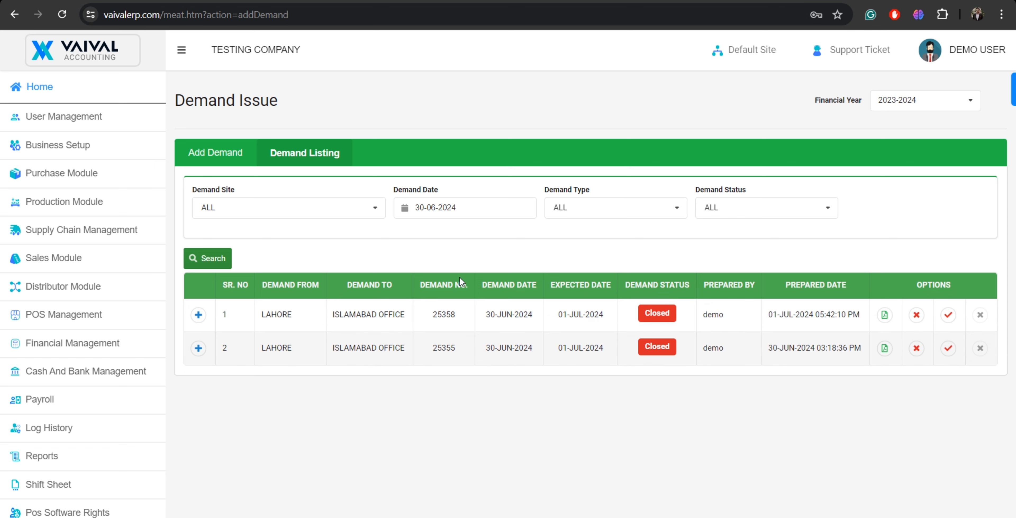
- Search the store demands dated 30-Jun-2024 for all sites in Stock Transfer Note
mouse_move(139, 229)
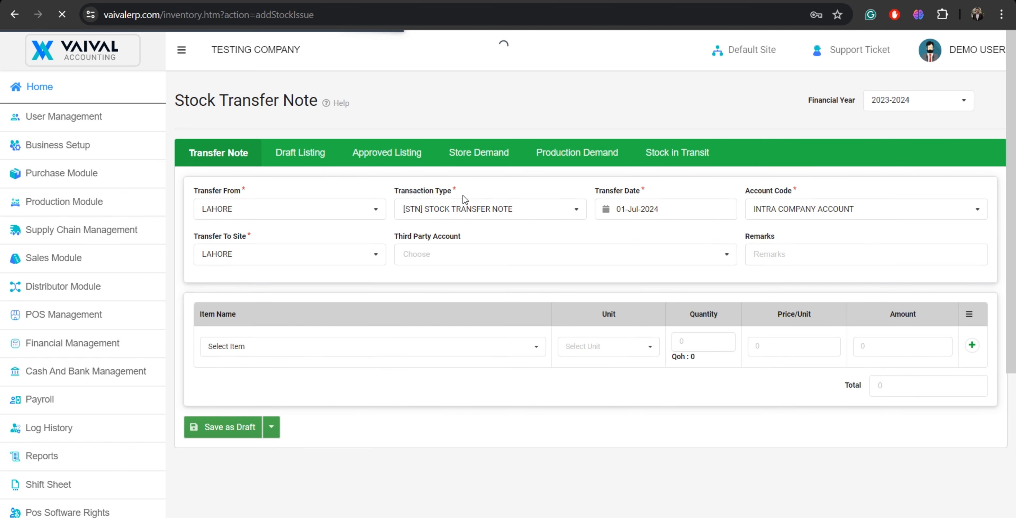
left_click(484, 156)
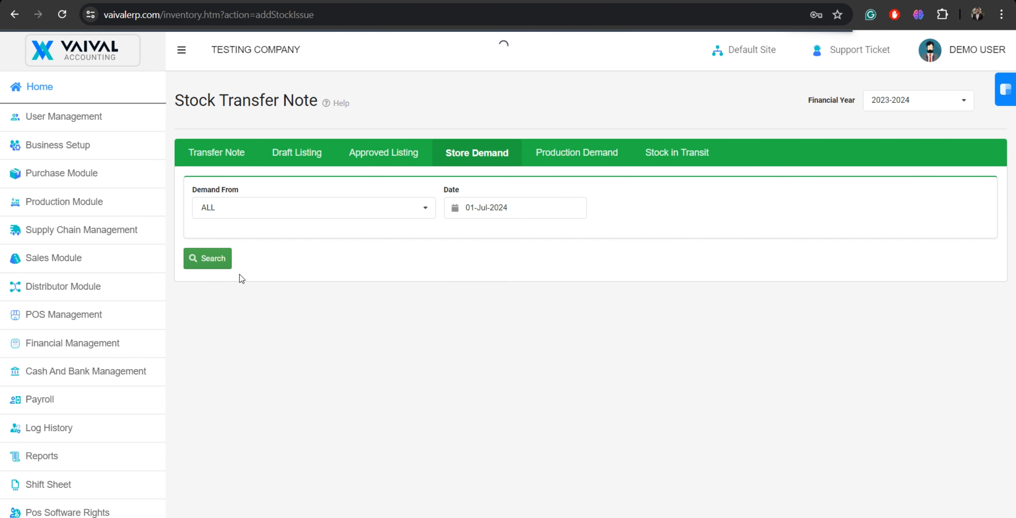
left_click(220, 261)
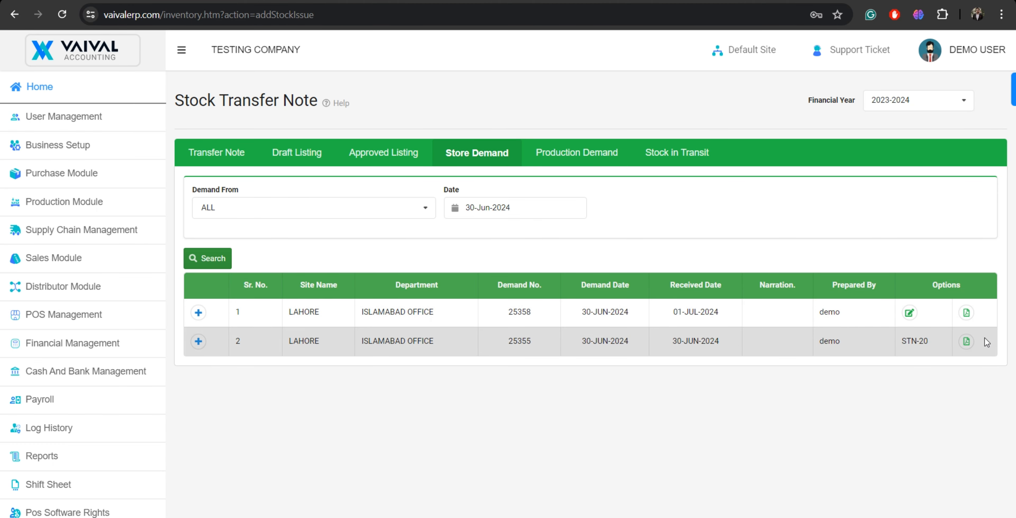
- Load the unprocessed LAHORE store demand into a stock transfer note, date it 30-Jun-2024 and save it as a draft
left_click(909, 313)
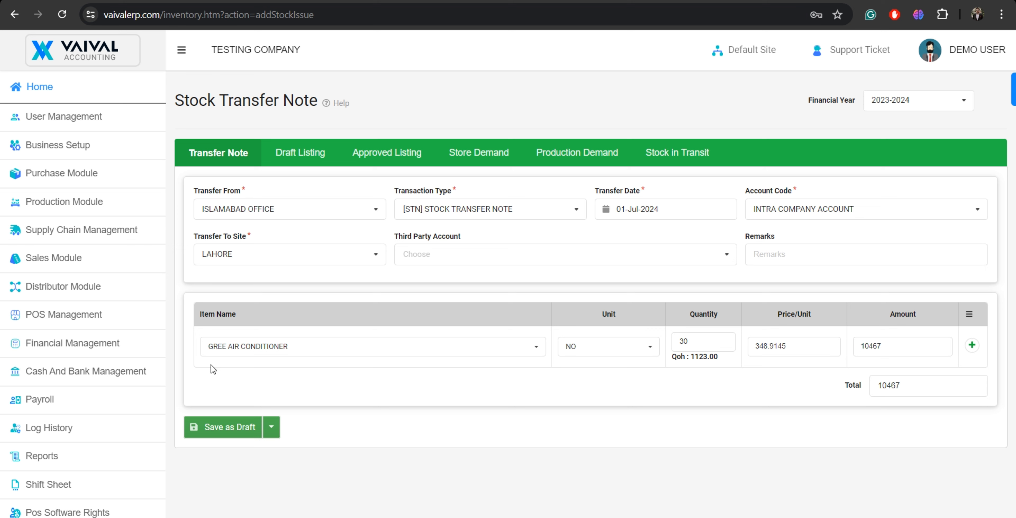
left_click(219, 426)
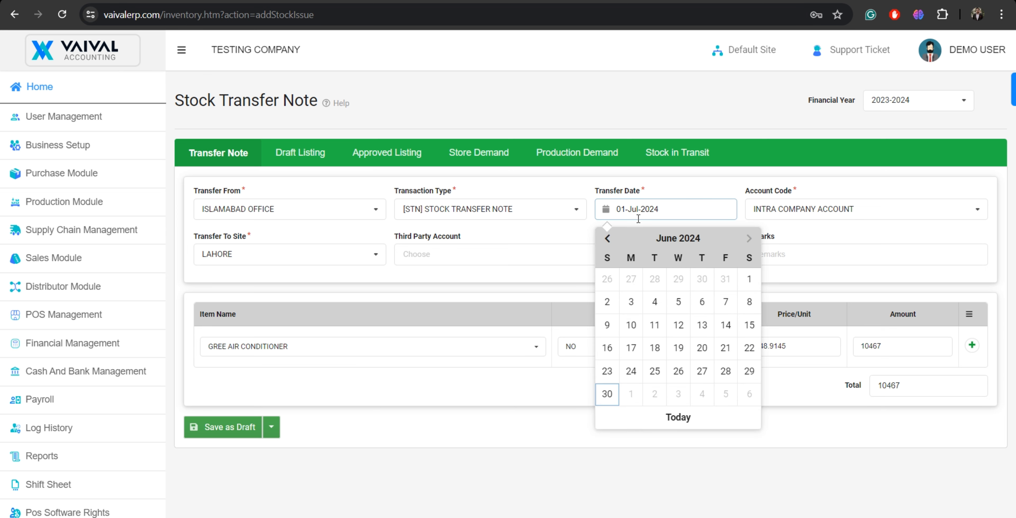
left_click(608, 238)
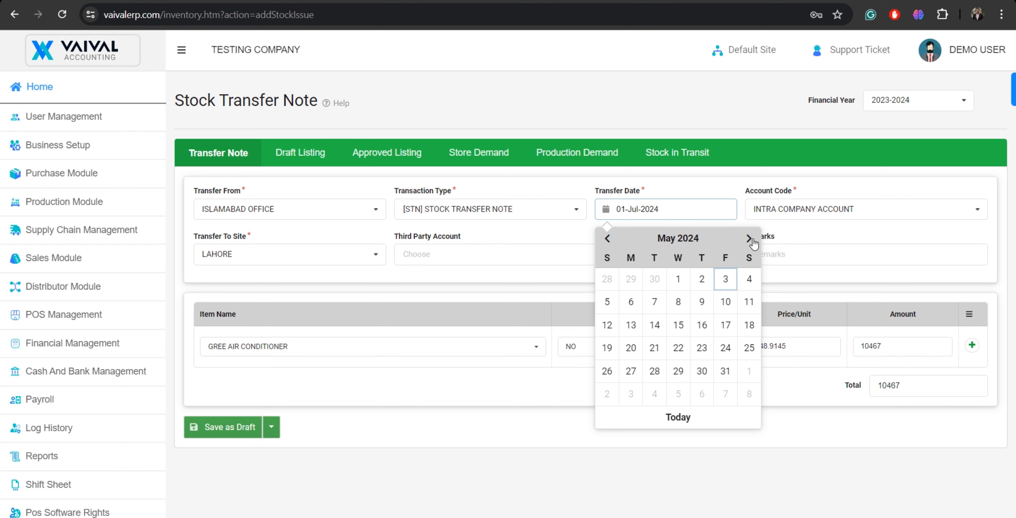
- Search the draft stock transfer notes from ISLAMABAD OFFICE, then approve STN-22 and process its SRN
left_click(327, 146)
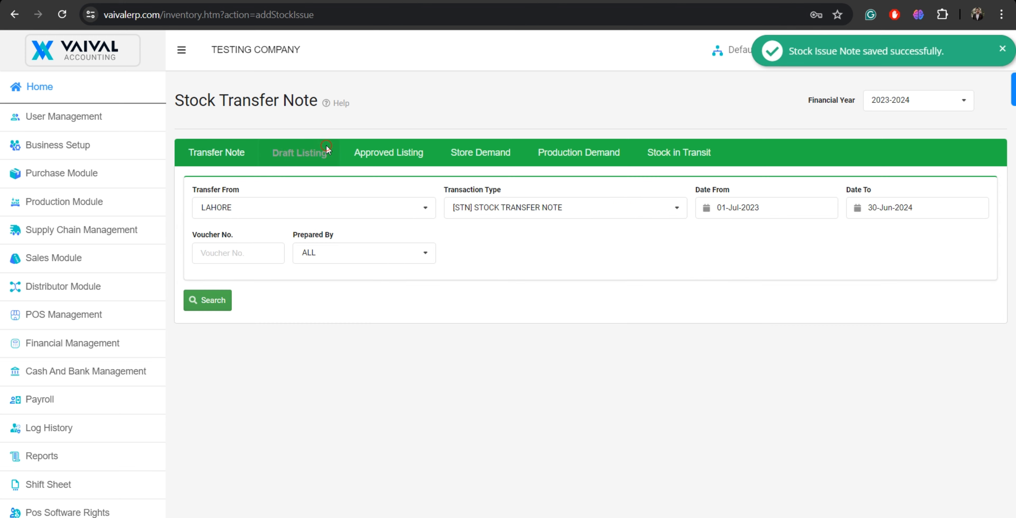
left_click(216, 308)
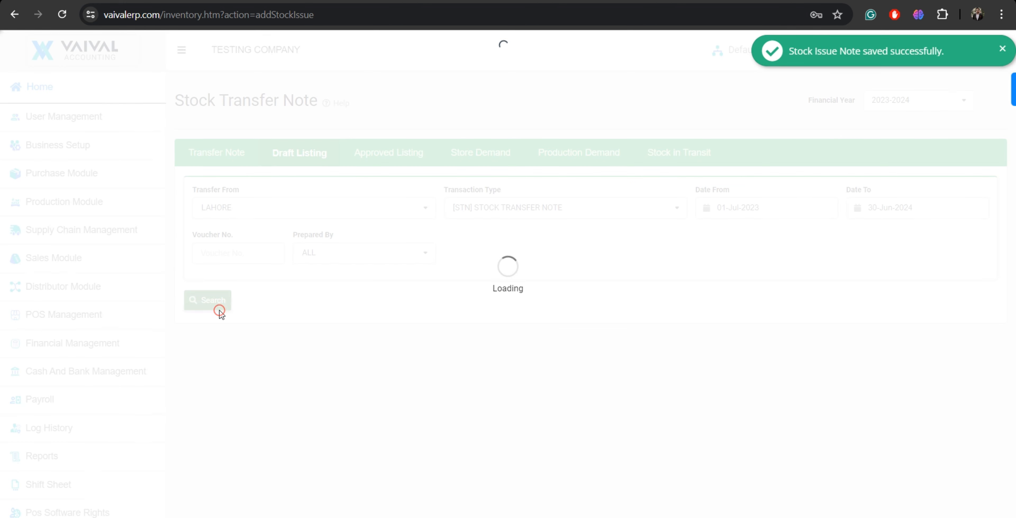
left_click(227, 355)
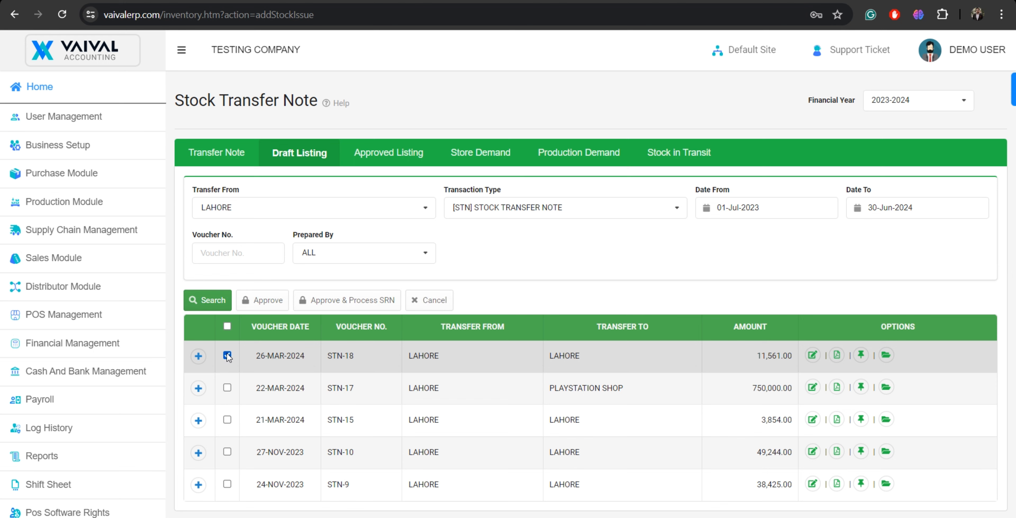
left_click(227, 325)
left_click(294, 206)
left_click(252, 248)
left_click(189, 302)
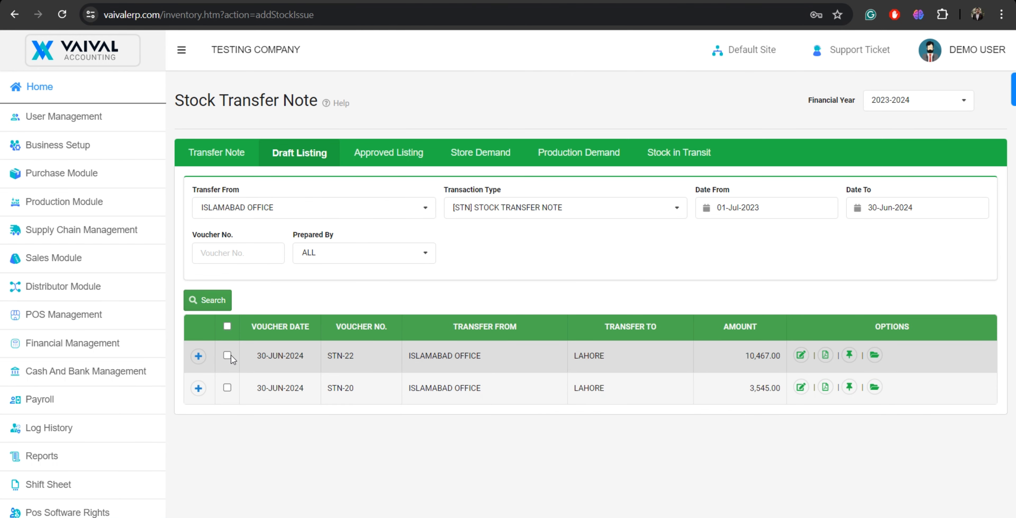
left_click(227, 355)
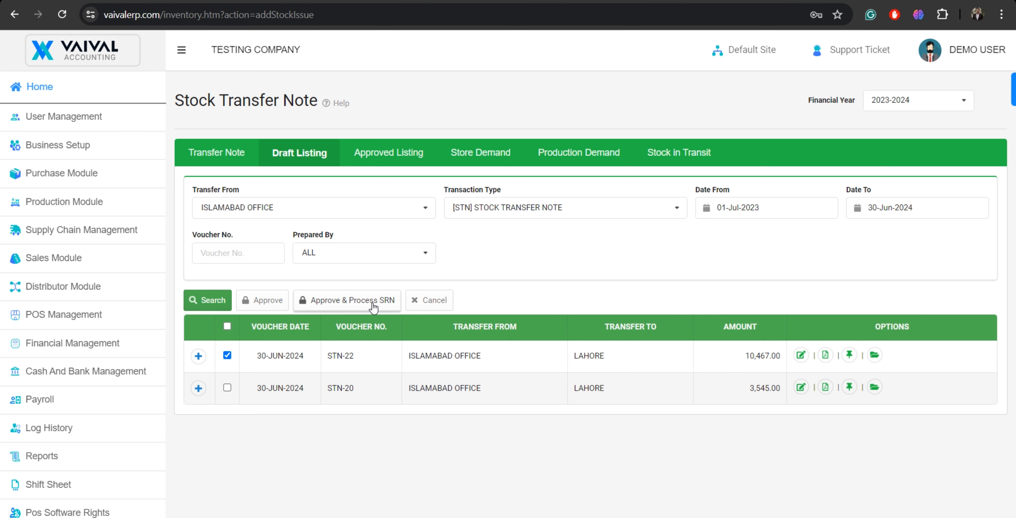
left_click(373, 307)
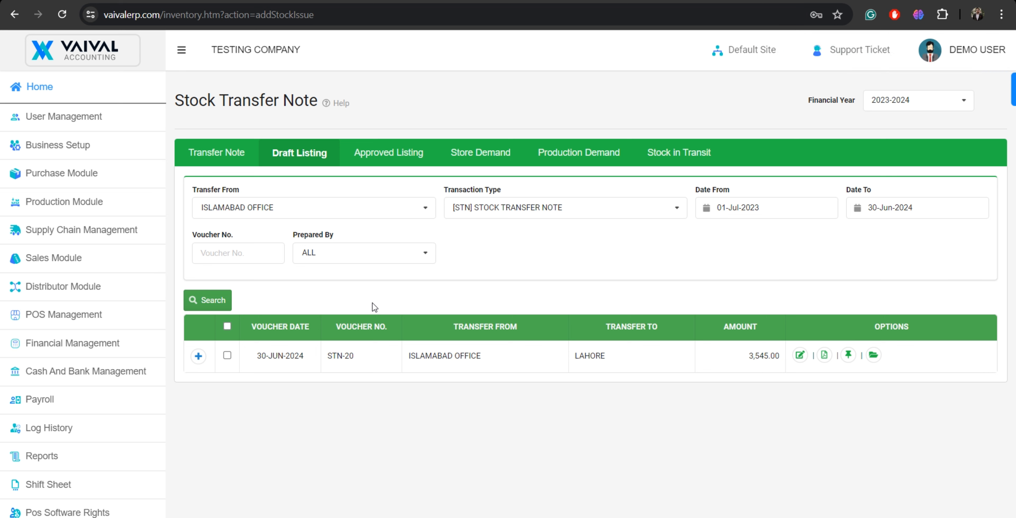
- Load the LAHORE stock inventory items for financial year 2023-2024 in a new Stock Audit
mouse_move(131, 233)
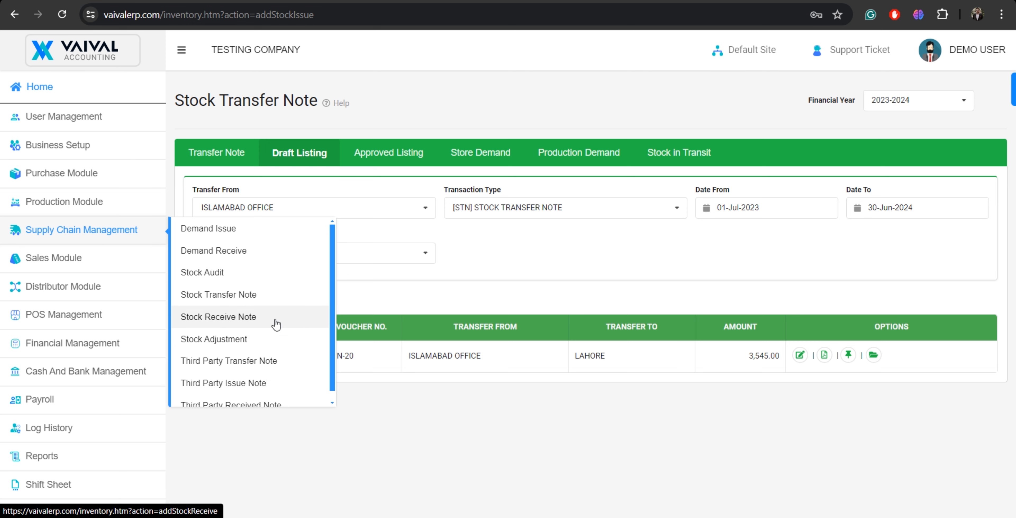
left_click(290, 276)
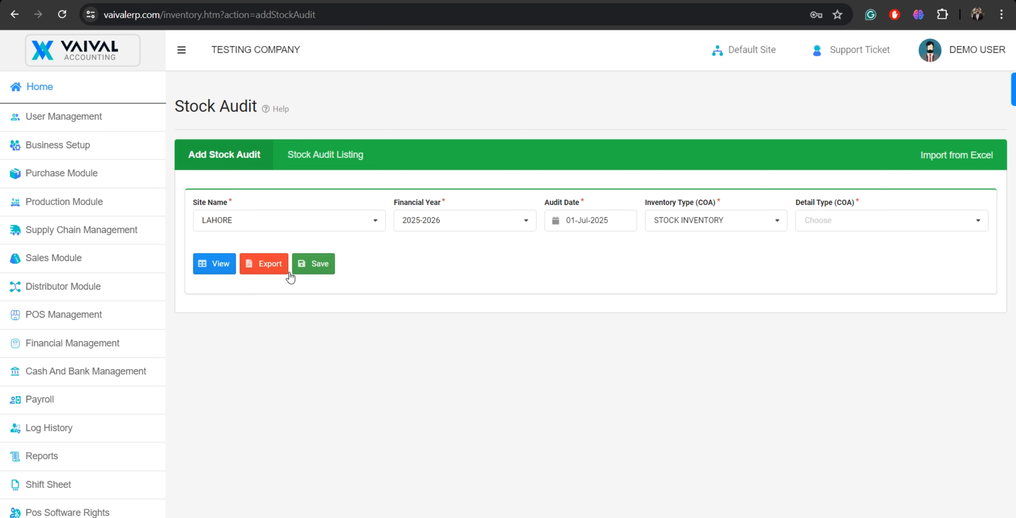
left_click(417, 231)
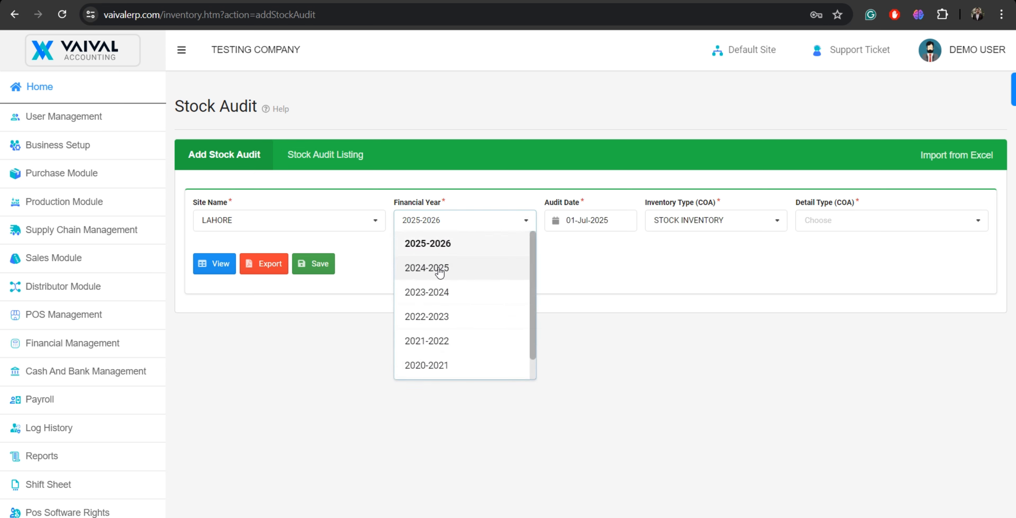
left_click(431, 290)
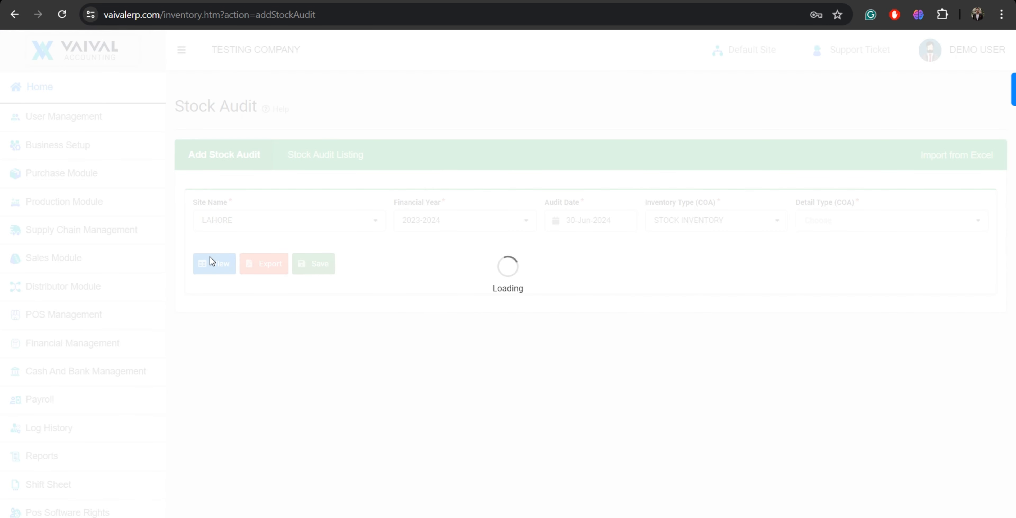
scroll(213, 262, "down", 2)
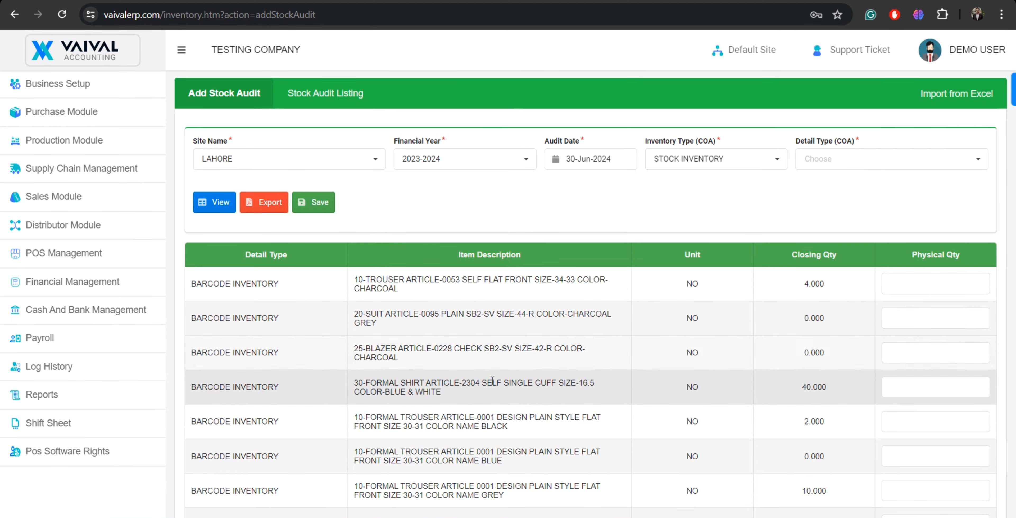
scroll(625, 448, "down", 1)
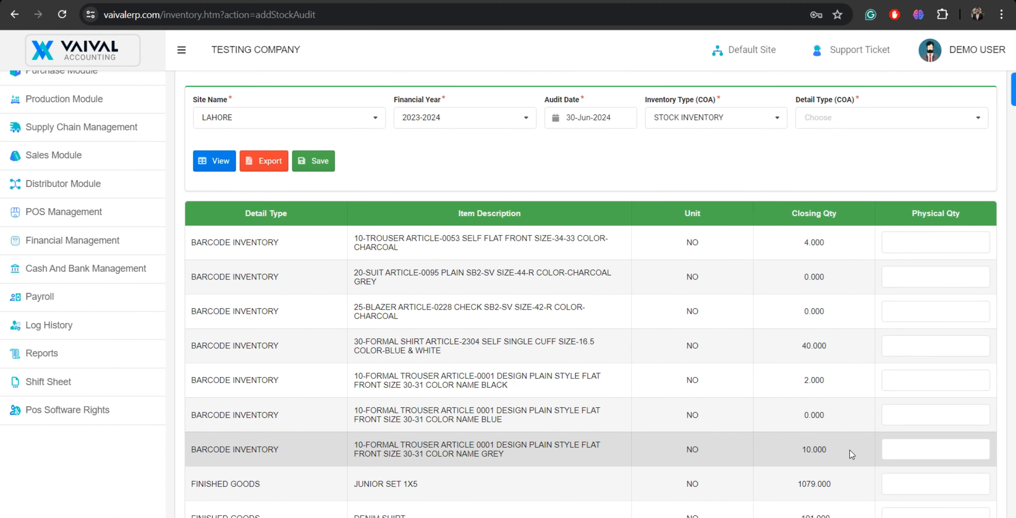
scroll(850, 449, "up", 3)
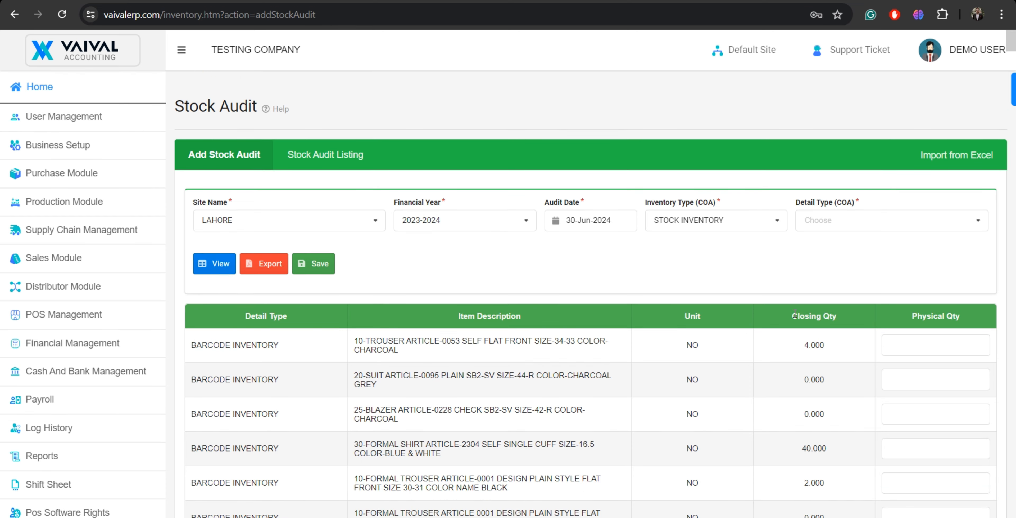
- Enter a physical quantity of 3 for 10-TROUSER ARTICLE-0053 and look through the rest of the audit items
left_click(926, 351)
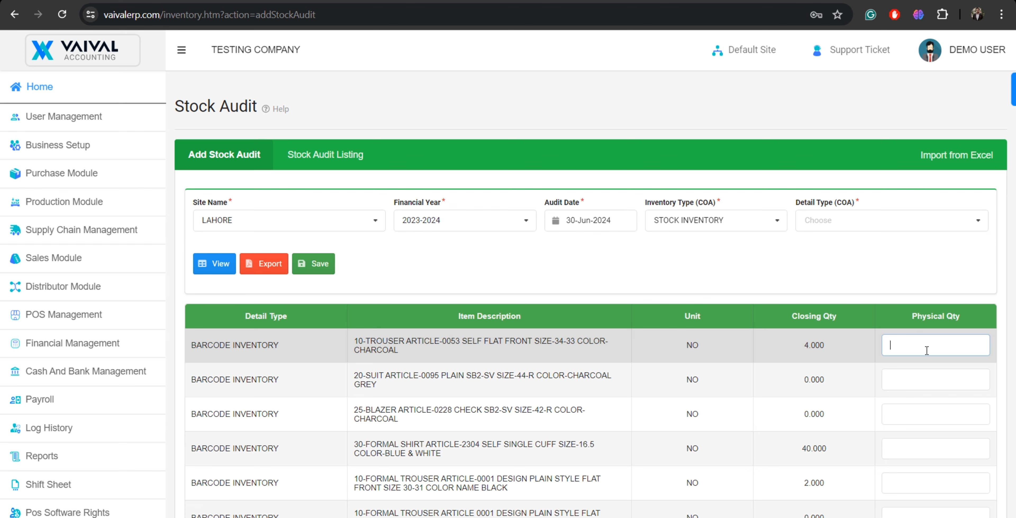
type("3")
scroll(828, 344, "down", 3)
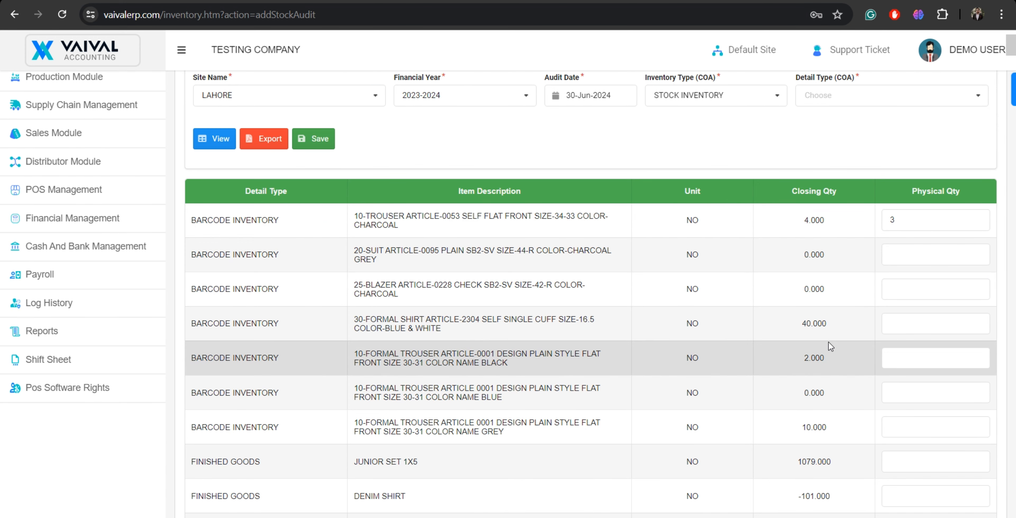
scroll(914, 385, "down", 2)
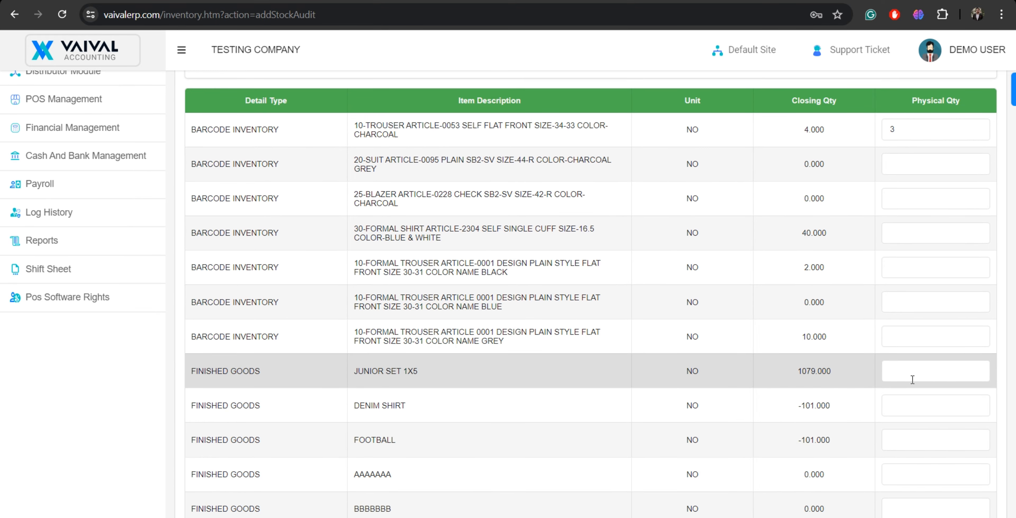
scroll(855, 252, "up", 5)
scroll(856, 252, "down", 20)
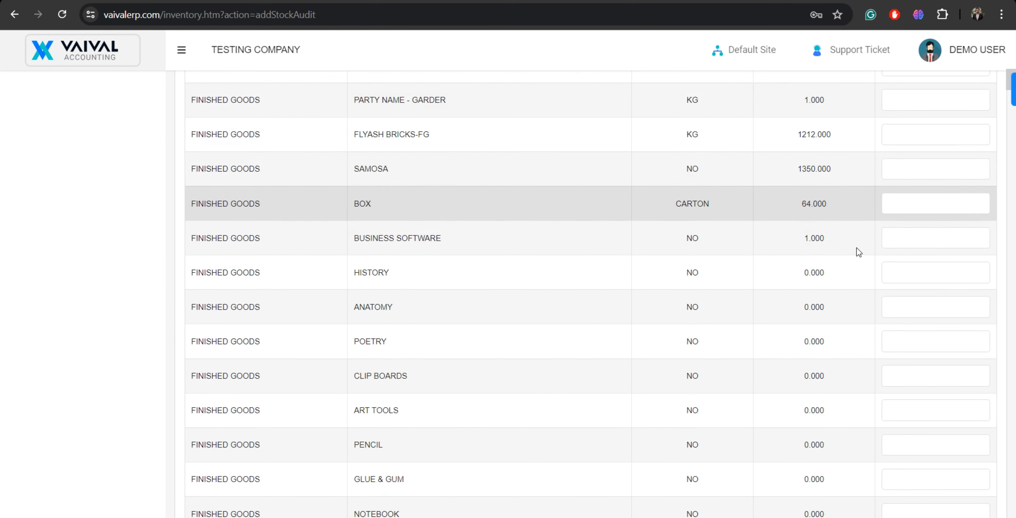
scroll(859, 252, "down", 18)
scroll(859, 251, "up", 10)
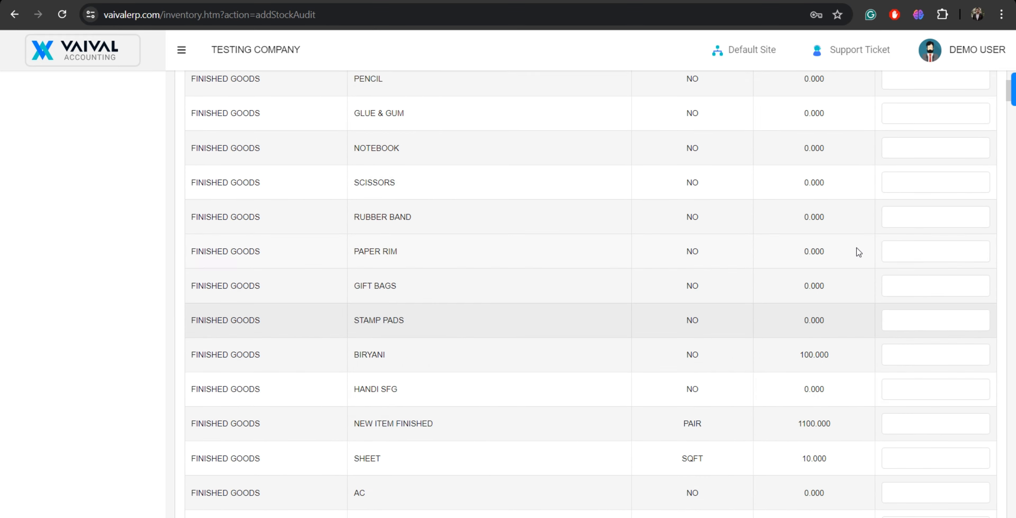
scroll(858, 252, "up", 15)
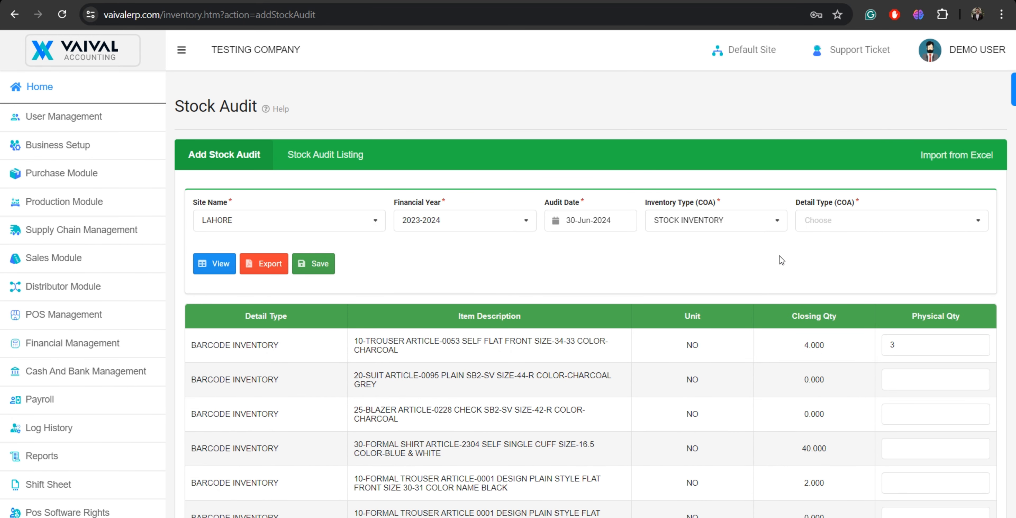
- Examine the Excel import option for the stock audit, close it and look over the quantity columns
left_click(925, 156)
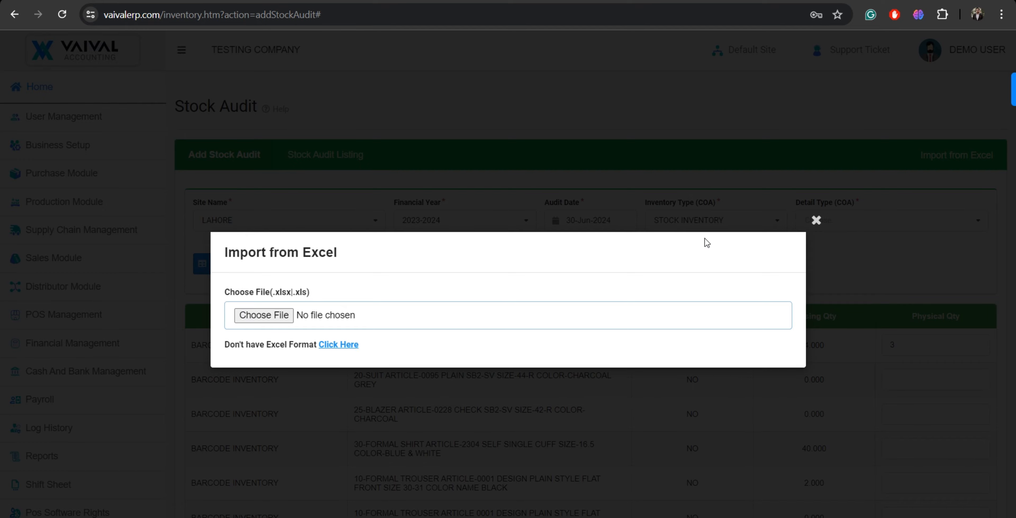
left_click(815, 220)
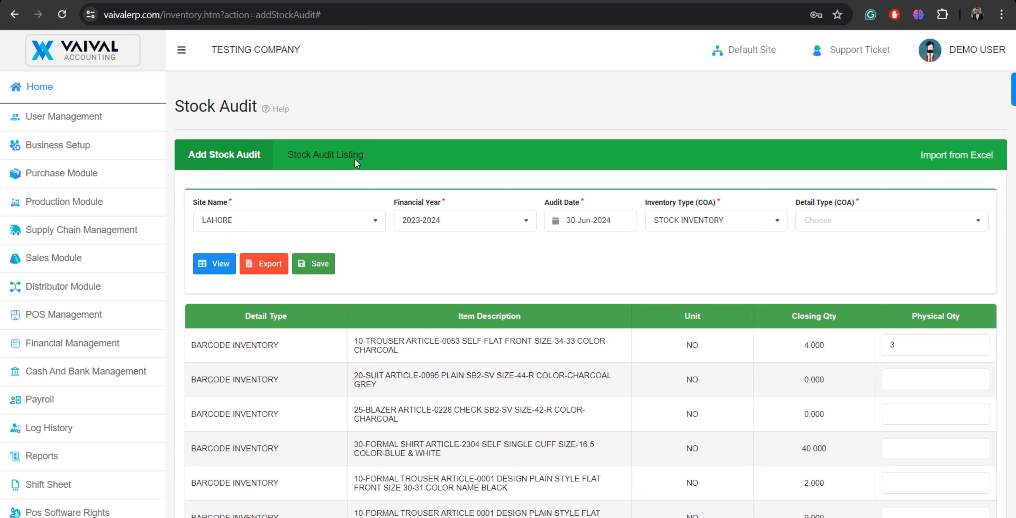
mouse_move(79, 230)
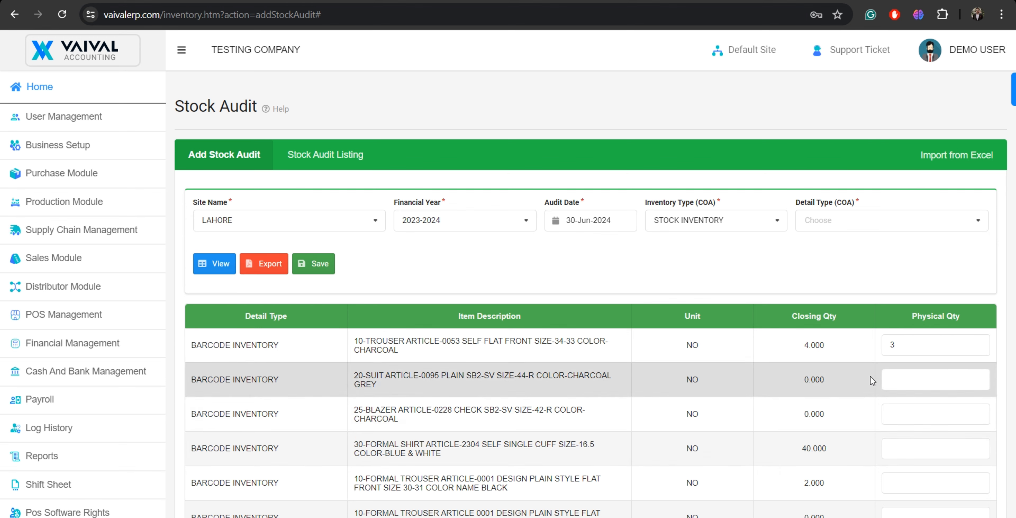
scroll(870, 375, "down", 5)
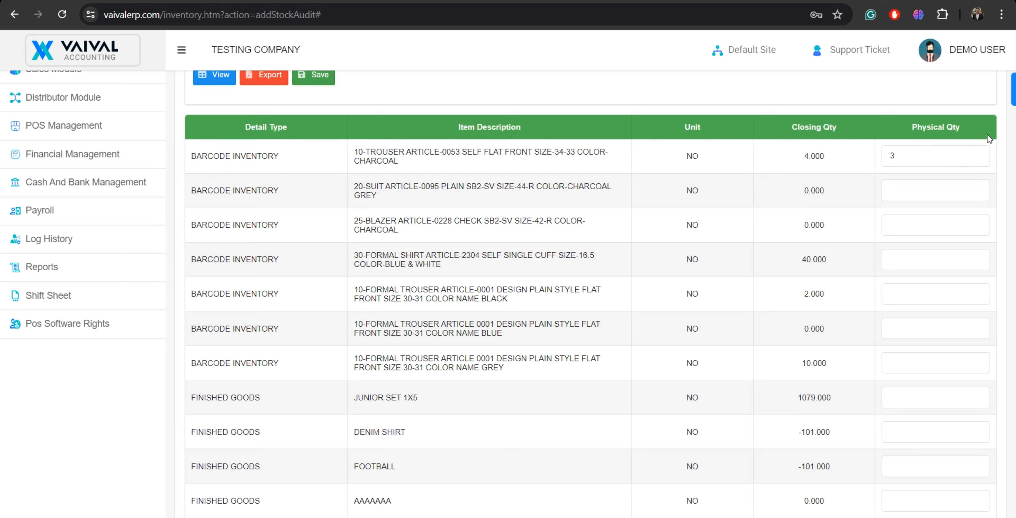
scroll(485, 181, "up", 5)
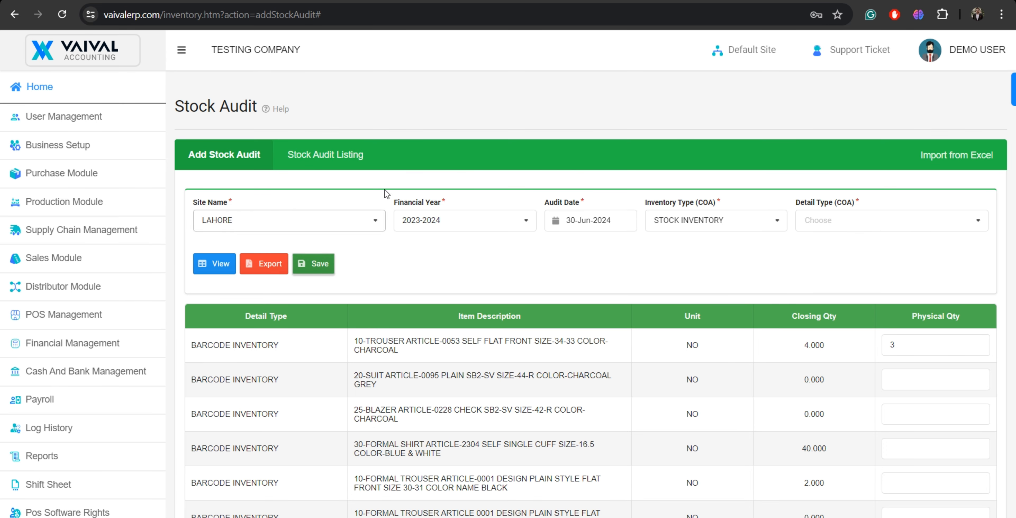
- Check the Stock Audit Listing filters, return to the LAHORE audit entry and save it
left_click(339, 152)
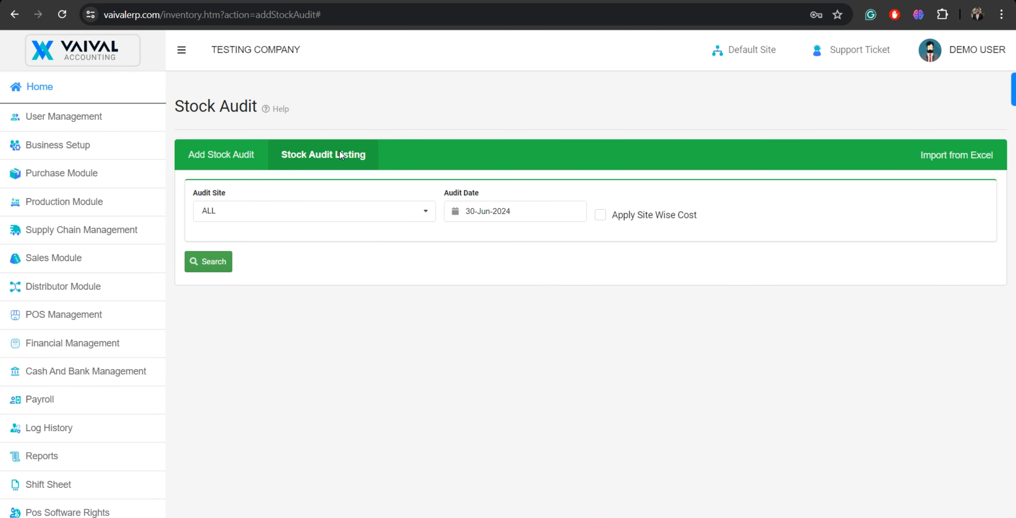
left_click(249, 161)
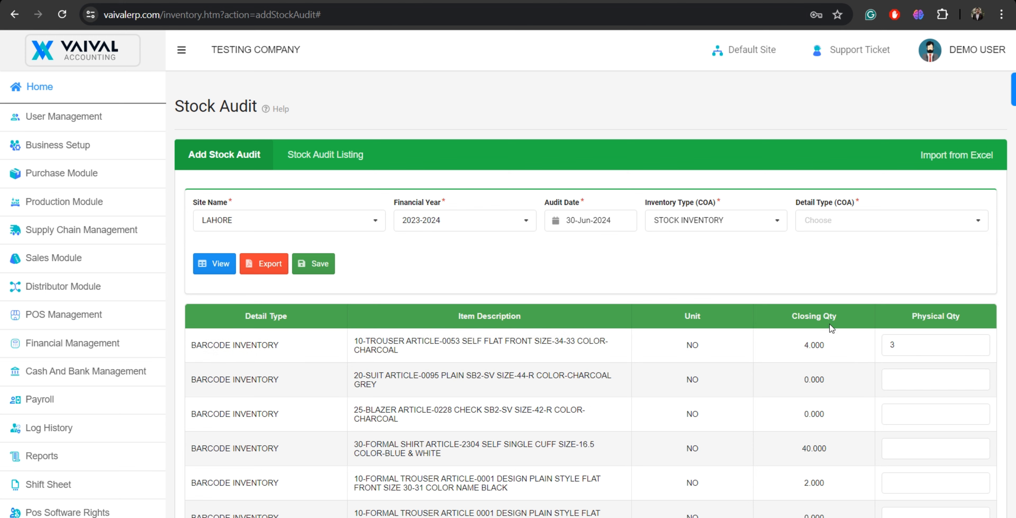
left_click(299, 266)
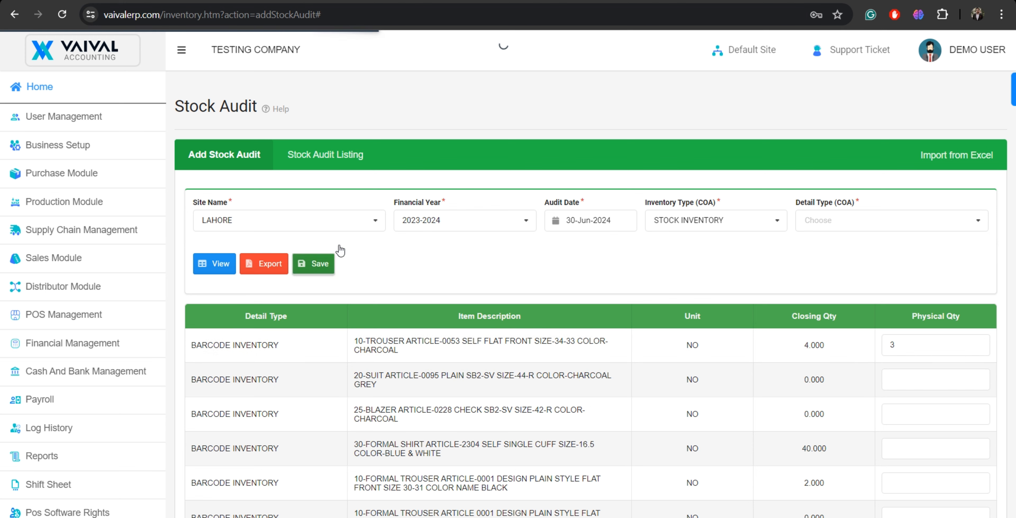
- Search the stock audits of all sites dated 30-Jun-2024 and expand the LAHORE audit's item details
left_click(343, 151)
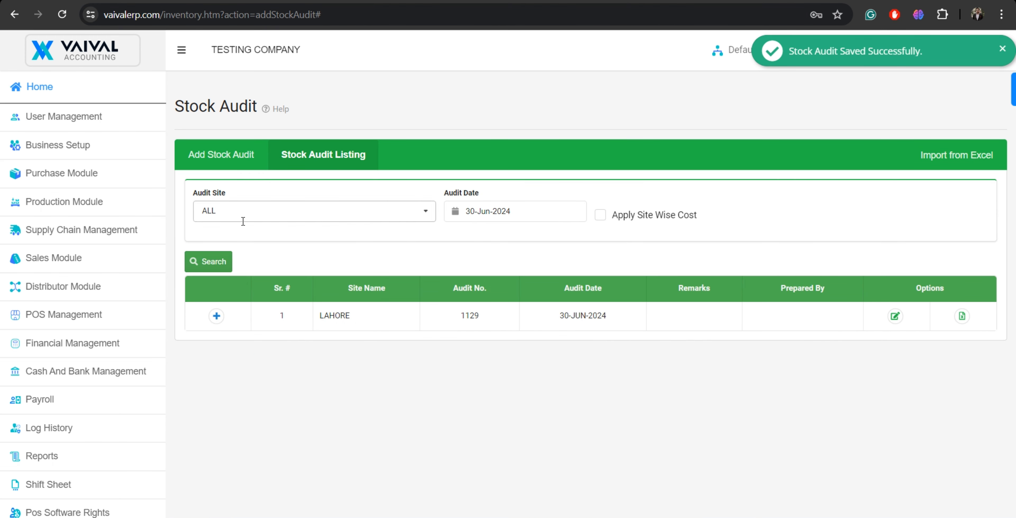
left_click(206, 262)
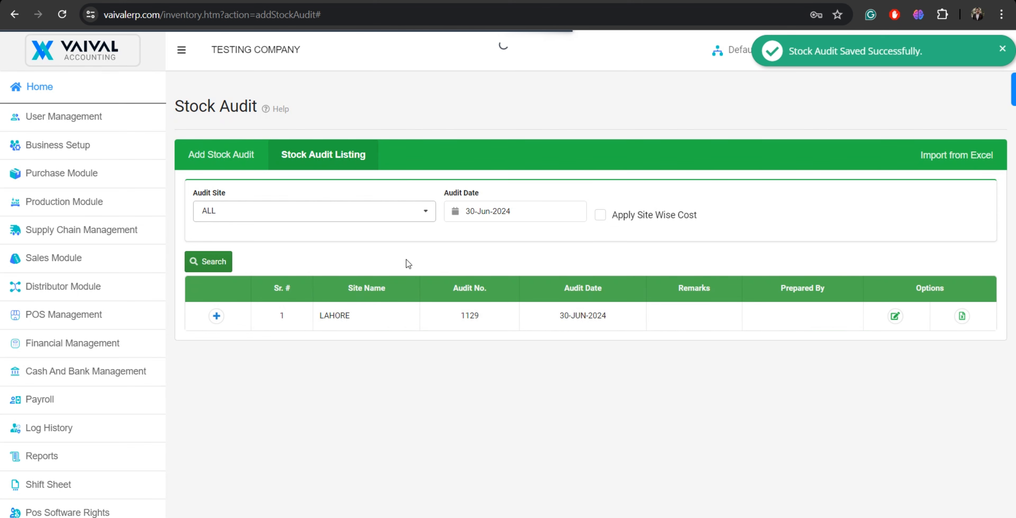
left_click(216, 316)
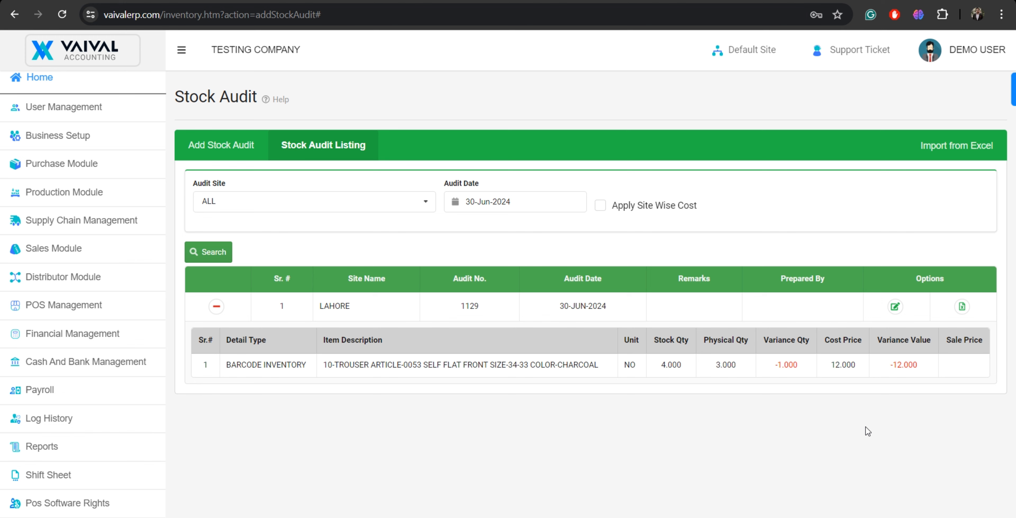
- View the saved LAHORE audit in its edit form, then return to the listing and collapse its details
left_click(896, 306)
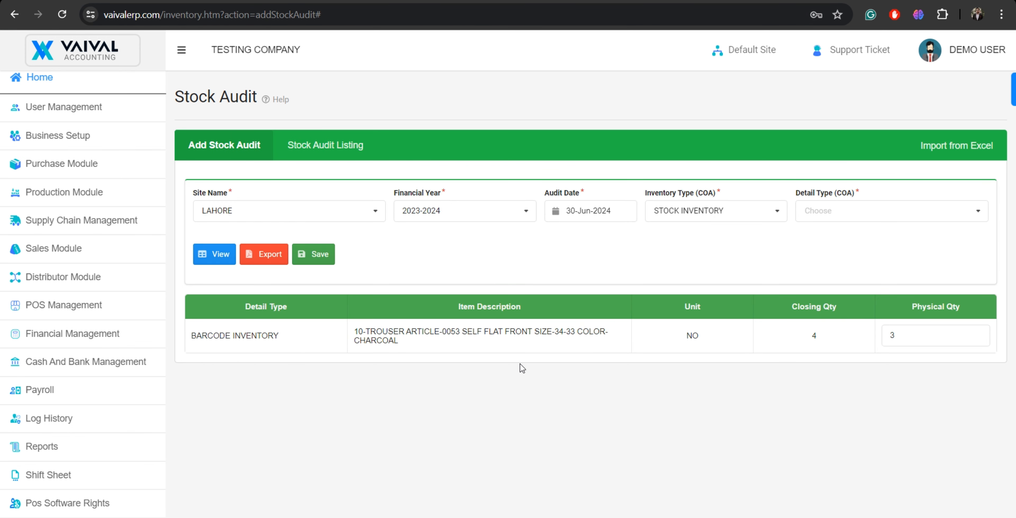
left_click(299, 145)
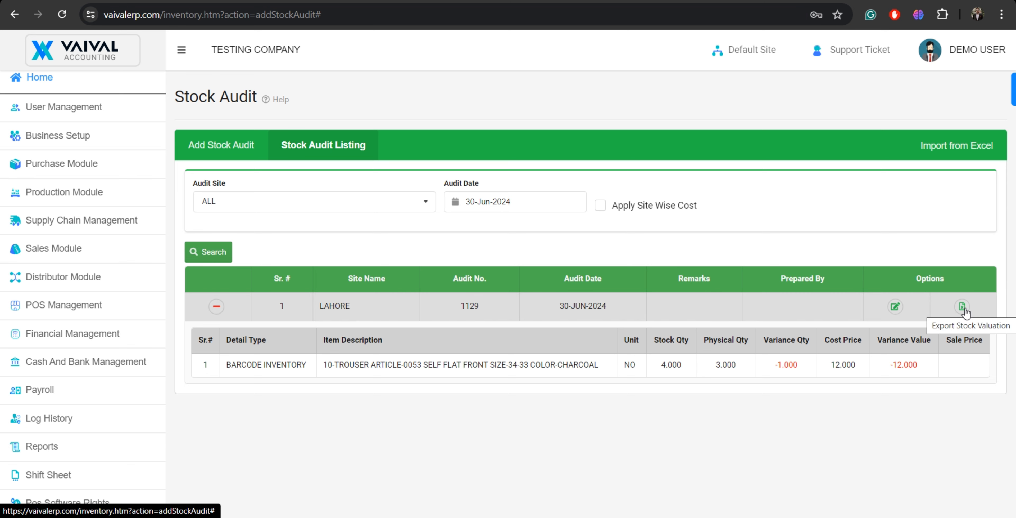
left_click(216, 307)
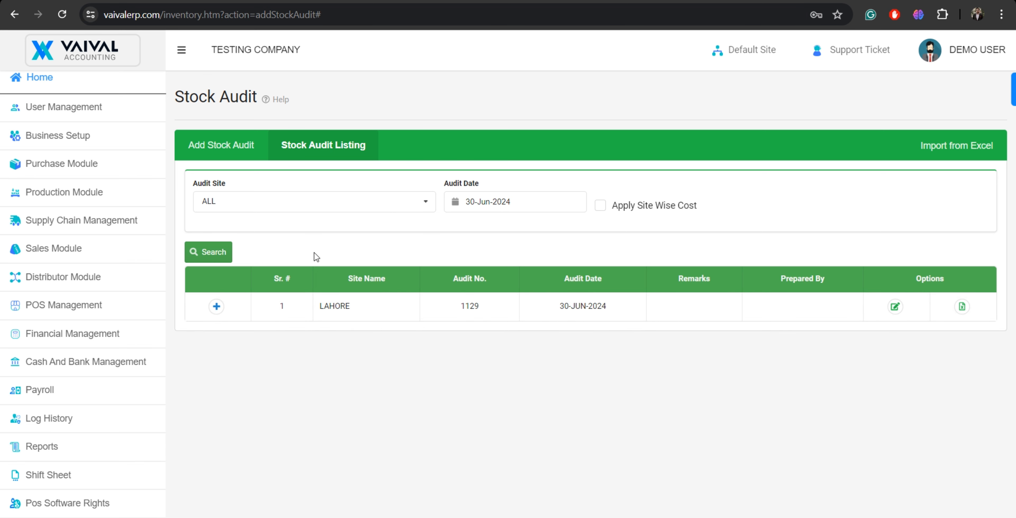
- Open the audit listing in Stock Adjustment, search all sites for 30-Jun-2024 and expand the LAHORE audit's item details
mouse_move(141, 222)
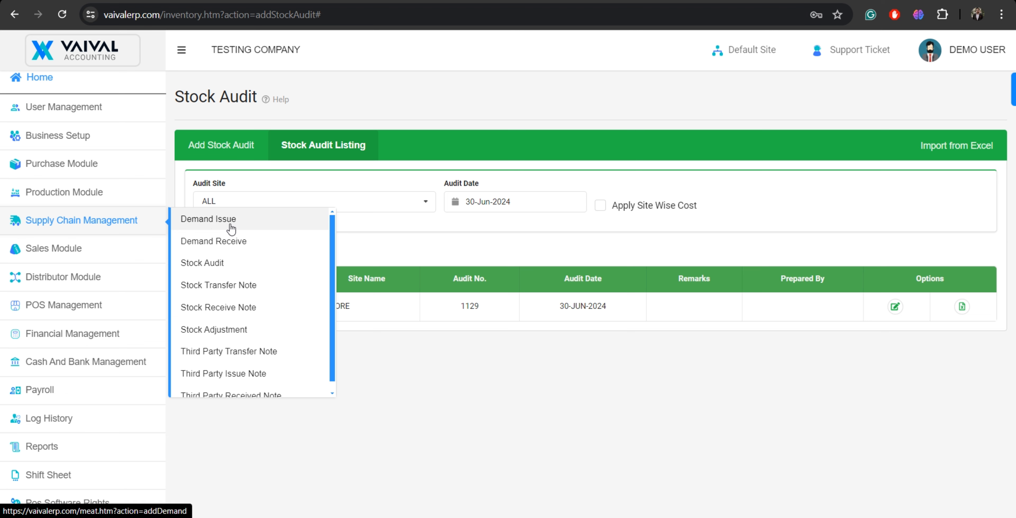
left_click(283, 327)
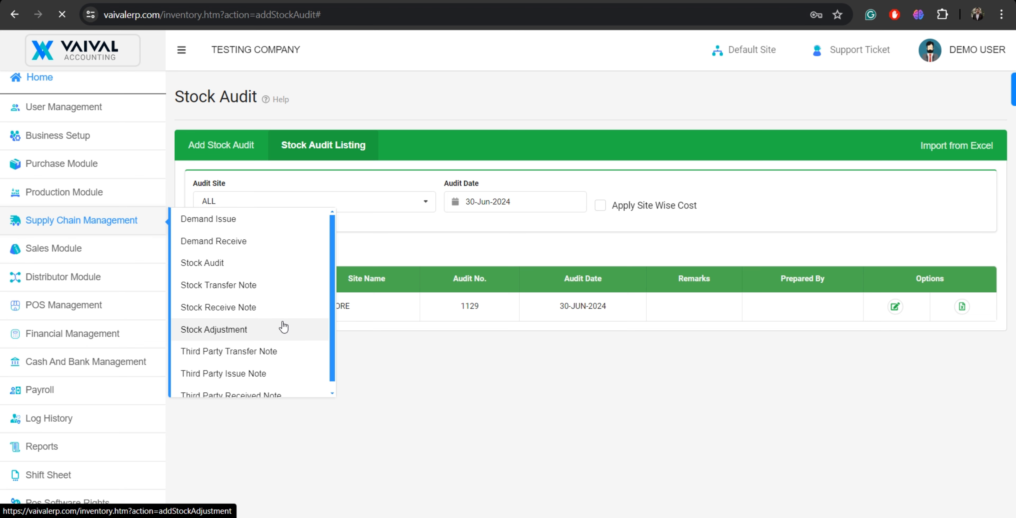
left_click(282, 324)
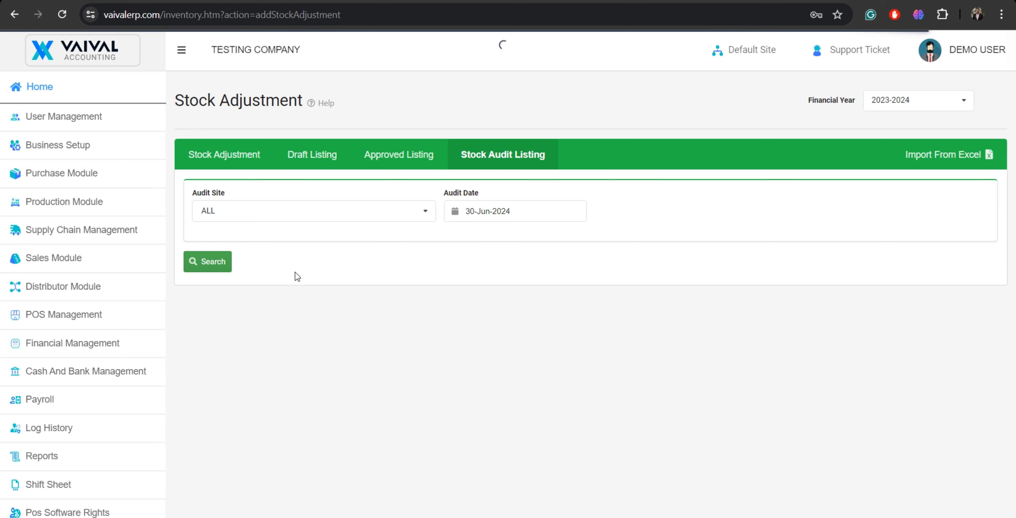
left_click(211, 271)
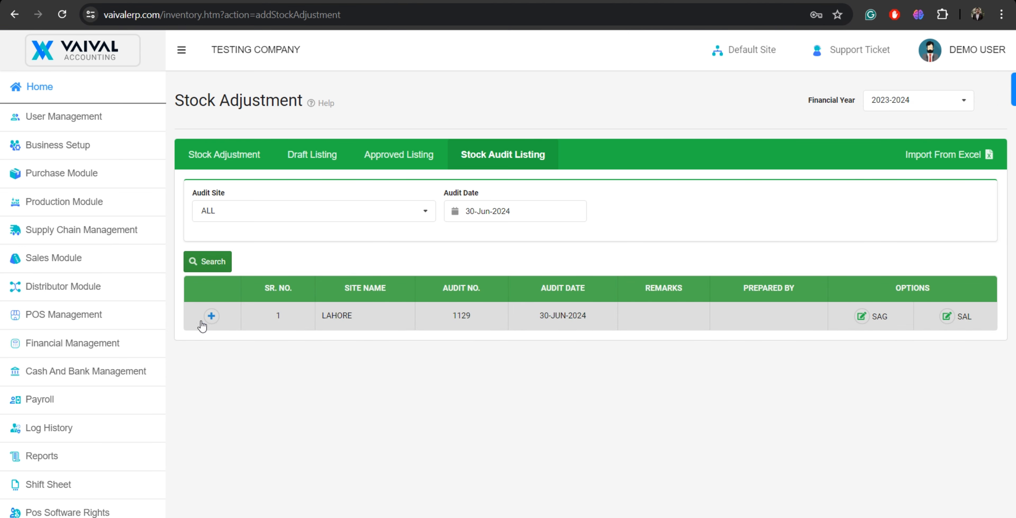
left_click(210, 317)
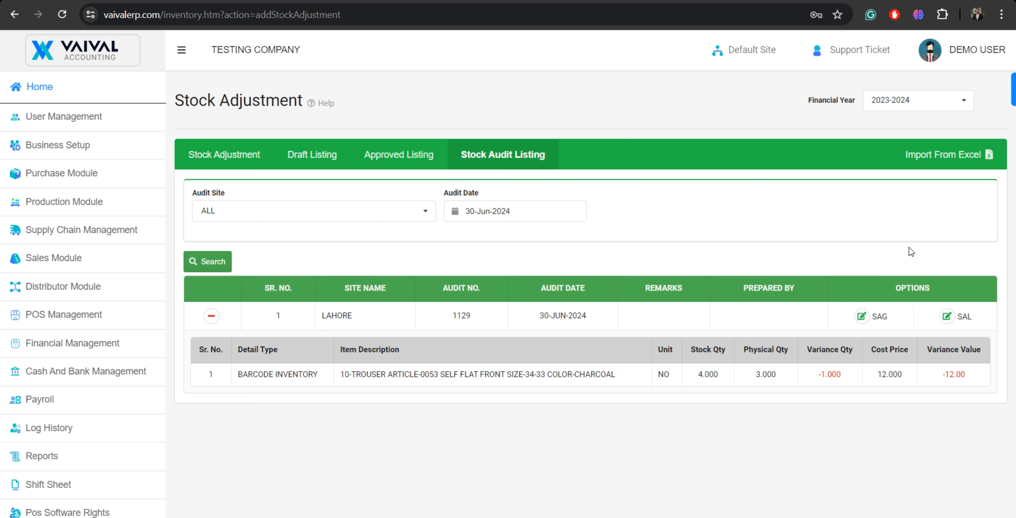
- Load the LAHORE audit into a SAL loss adjustment and review the expense account, remarks and class options
left_click(945, 317)
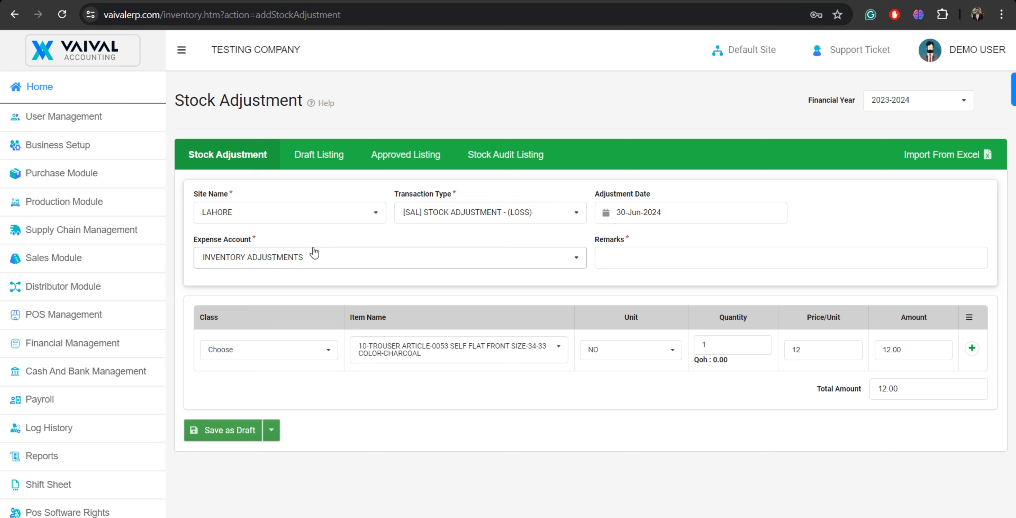
left_click(369, 259)
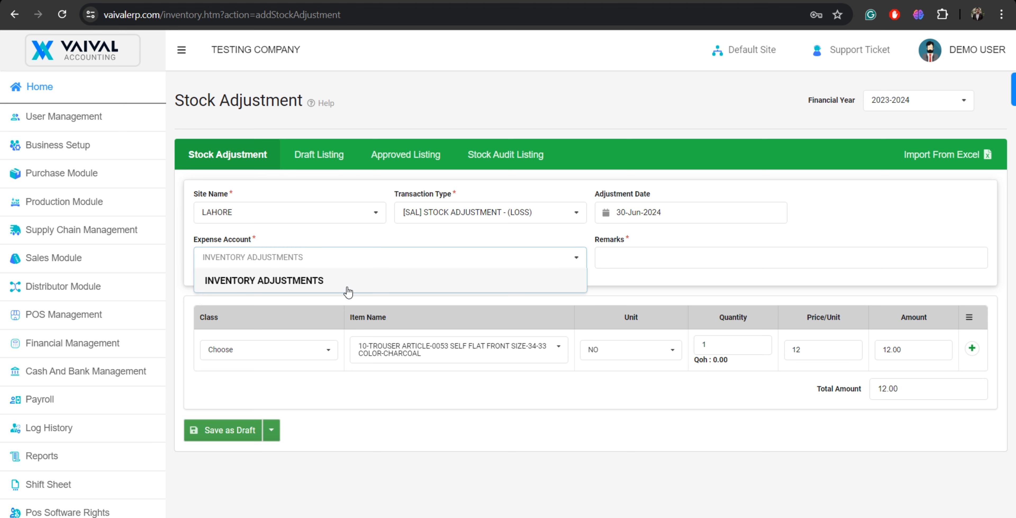
left_click(304, 237)
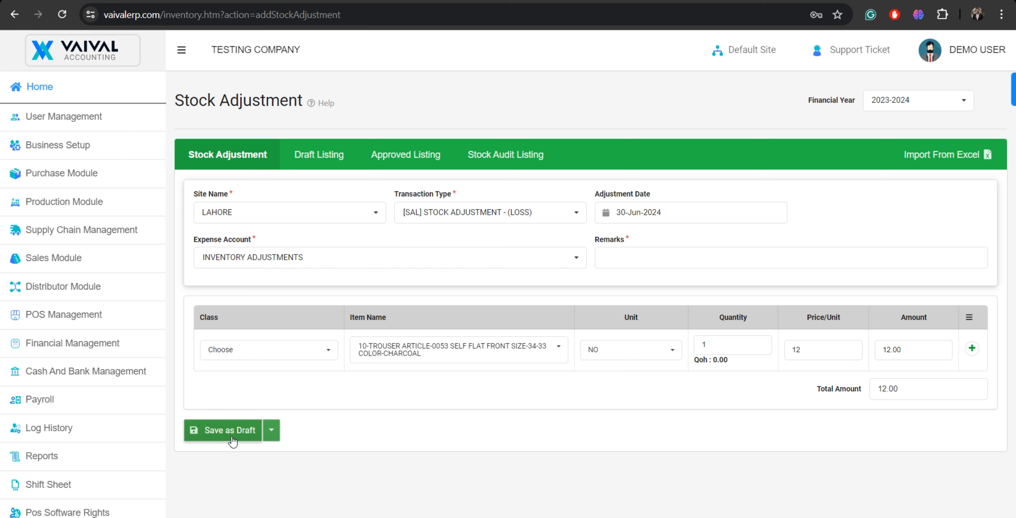
left_click(690, 267)
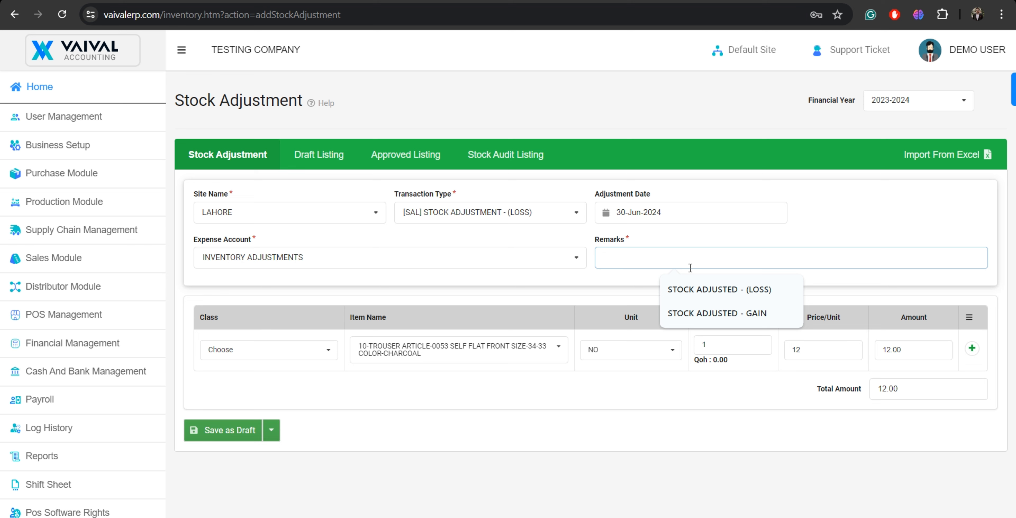
left_click(284, 347)
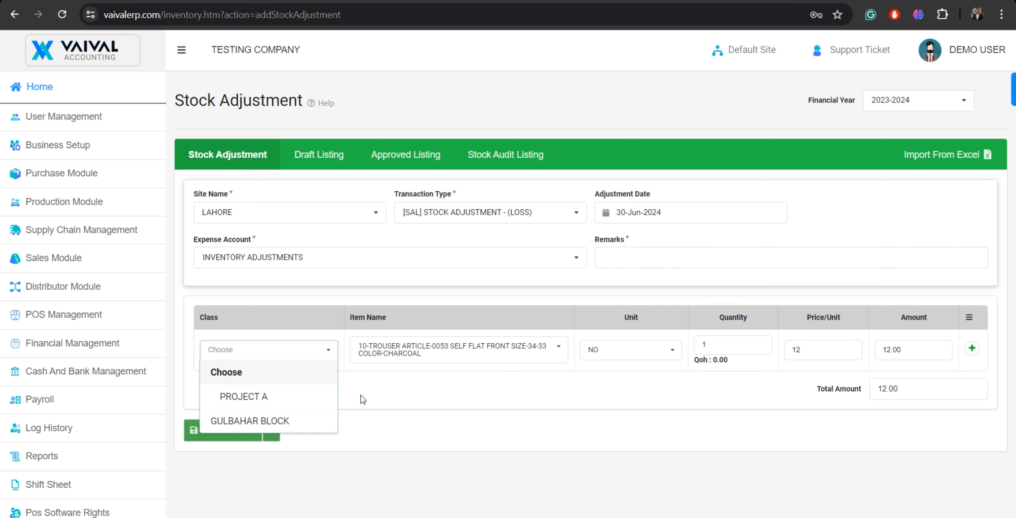
left_click(402, 387)
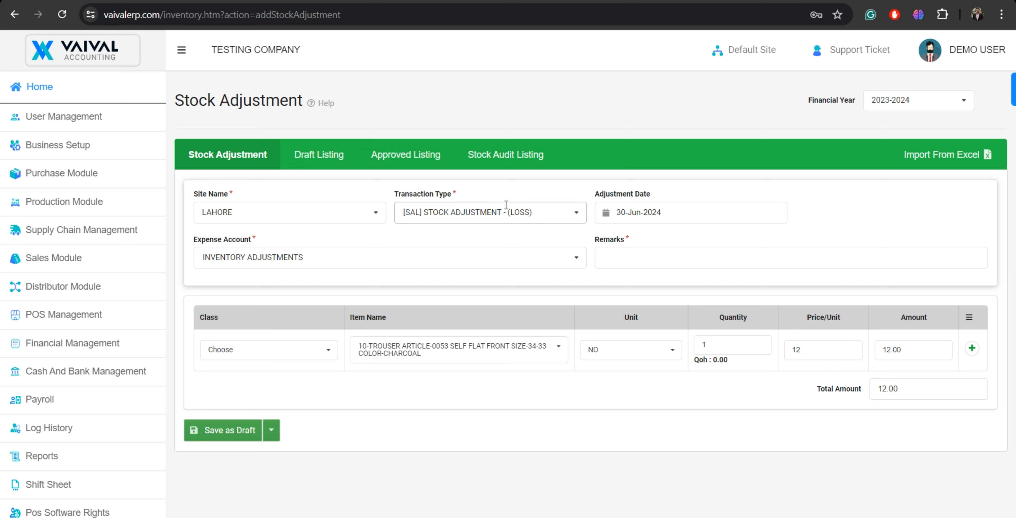
- Enter the remark TEST on the LAHORE stock loss adjustment and save it as a draft
left_click(656, 253)
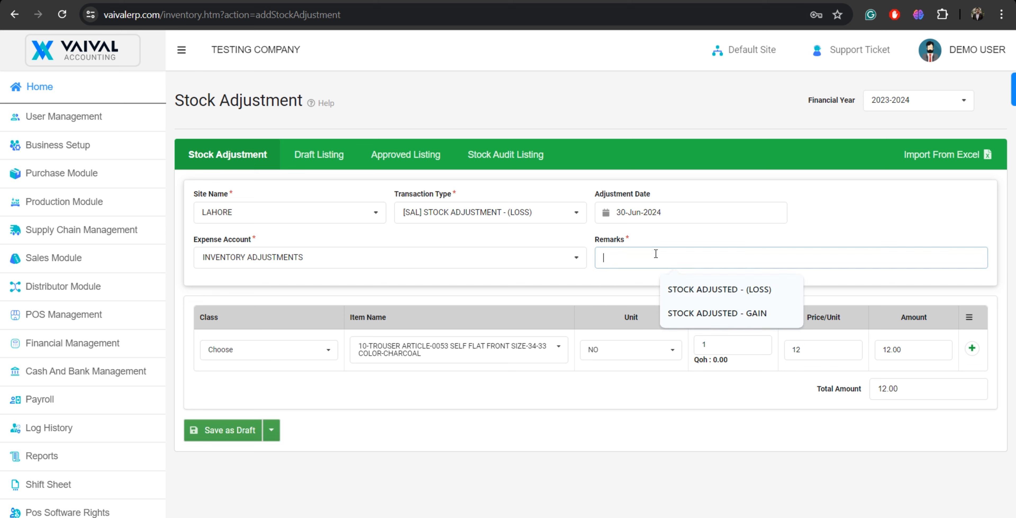
type("TEST")
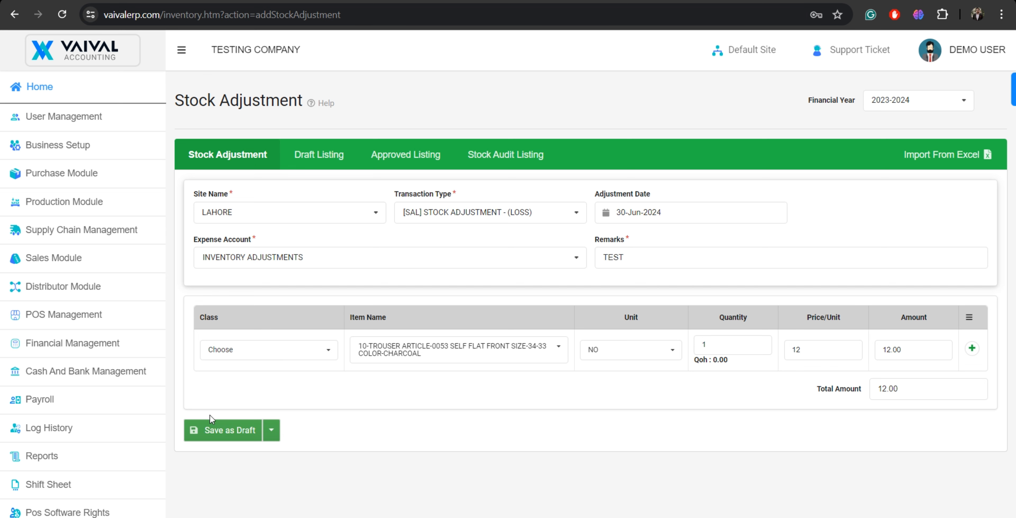
left_click(203, 430)
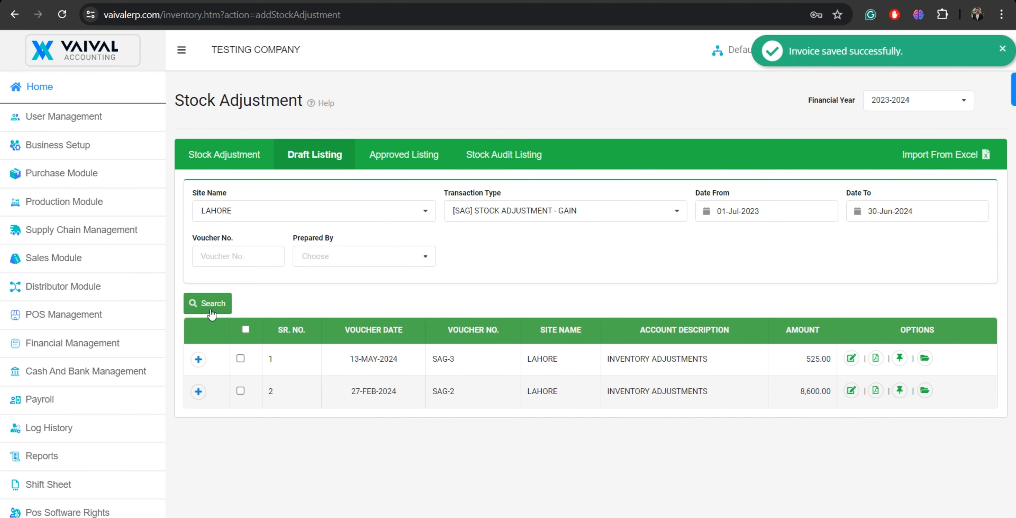
- Search the LAHORE gain adjustment drafts, examine the 13-MAY-2024 voucher's account entries and collapse them
left_click(210, 307)
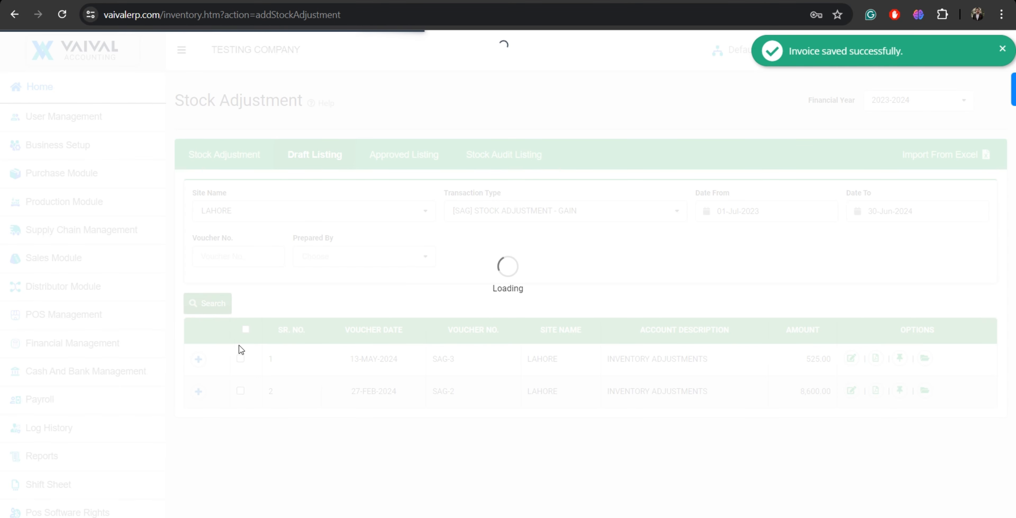
left_click(199, 359)
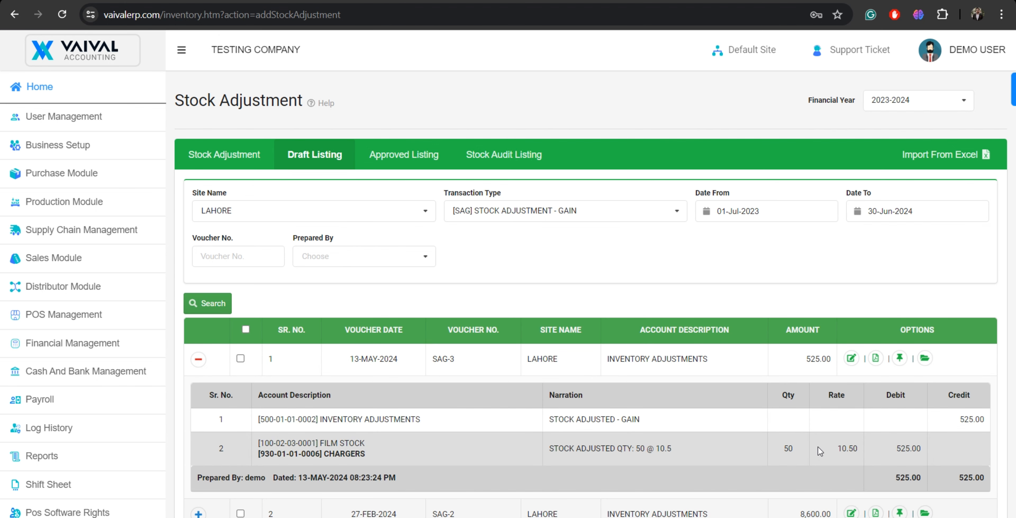
left_click(199, 359)
scroll(621, 222, "down", 1)
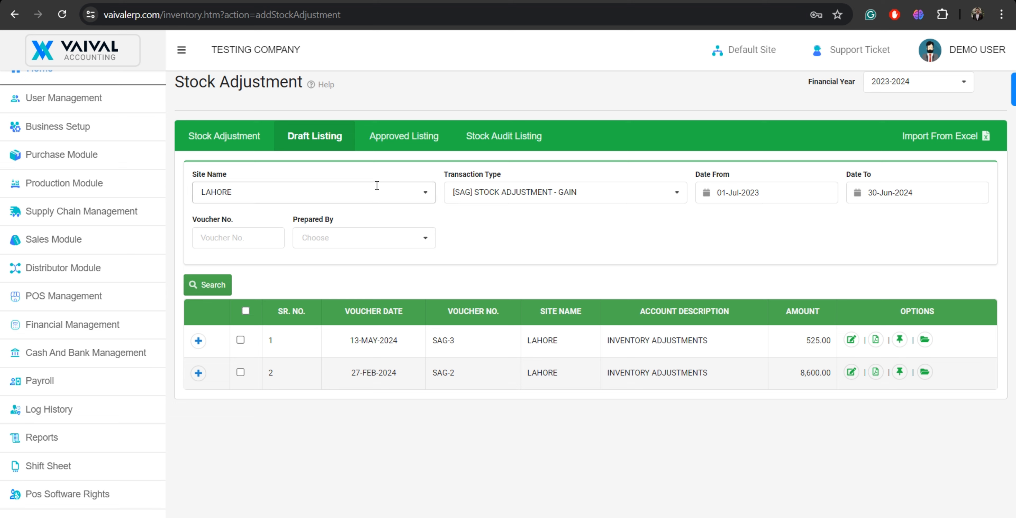
- Search the LAHORE adjustment drafts with the transaction type [SAL] STOCK ADJUSTMENT - (LOSS)
left_click(518, 192)
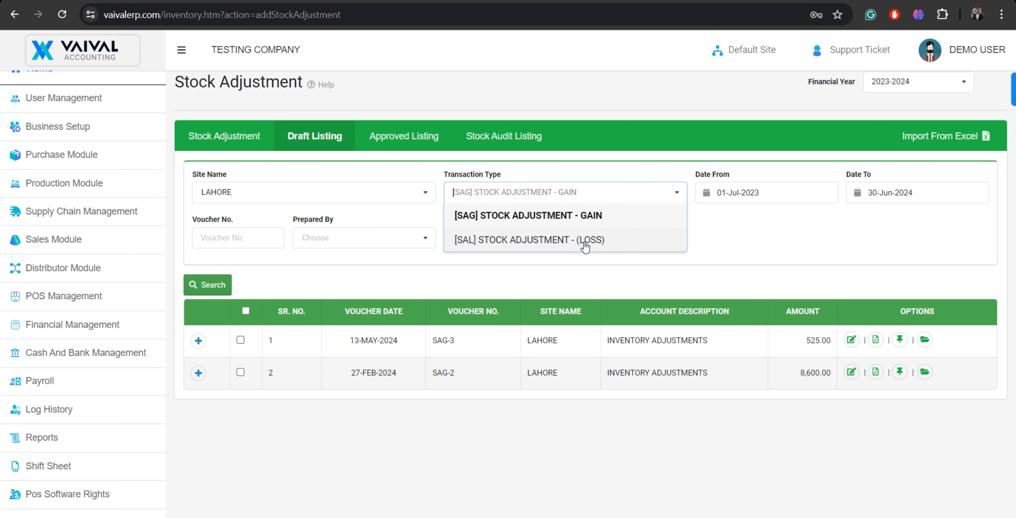
left_click(602, 239)
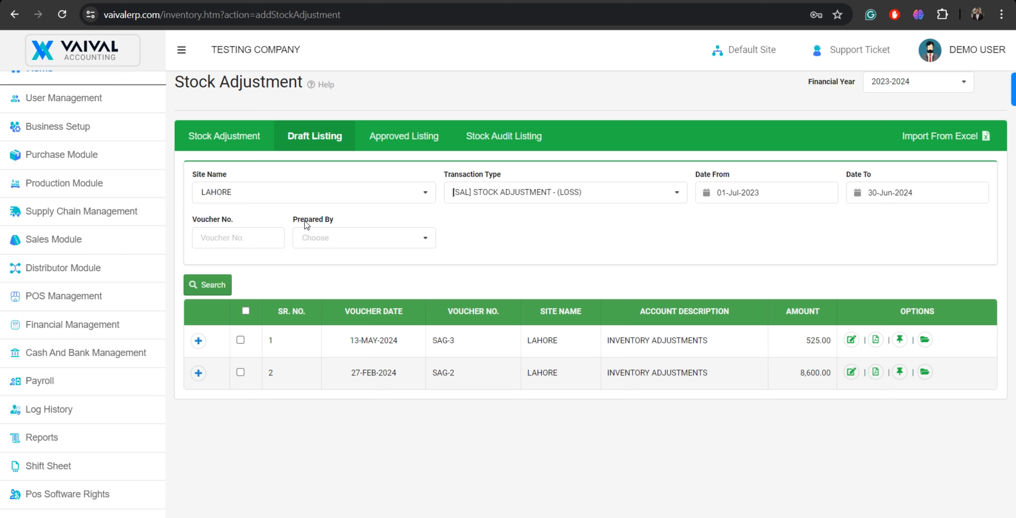
left_click(206, 289)
- Expand the 30-JUN-2024 LAHORE loss voucher, review its account entries and select the voucher
left_click(199, 340)
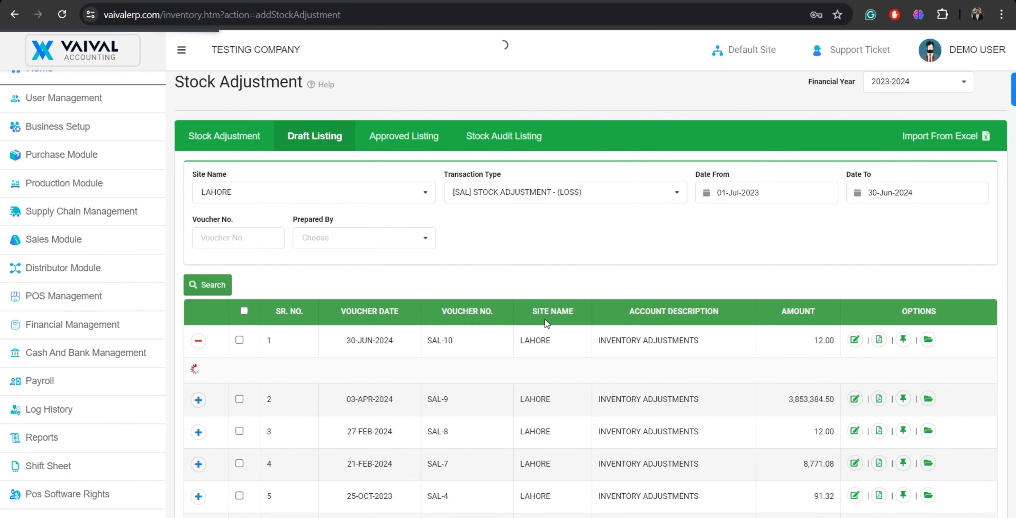
scroll(545, 319, "down", 1)
scroll(546, 318, "down", 2)
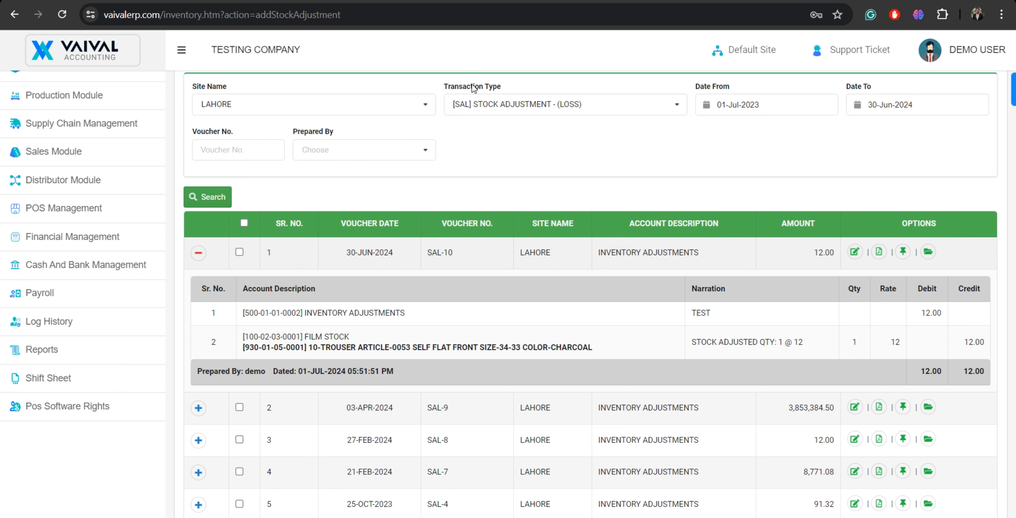
left_click(239, 252)
left_click(268, 202)
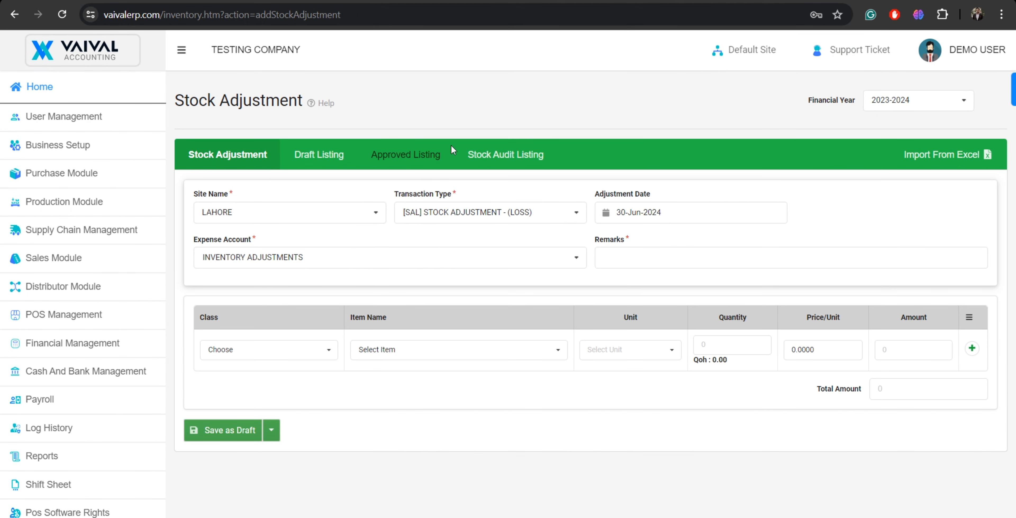
mouse_move(87, 229)
mouse_move(156, 230)
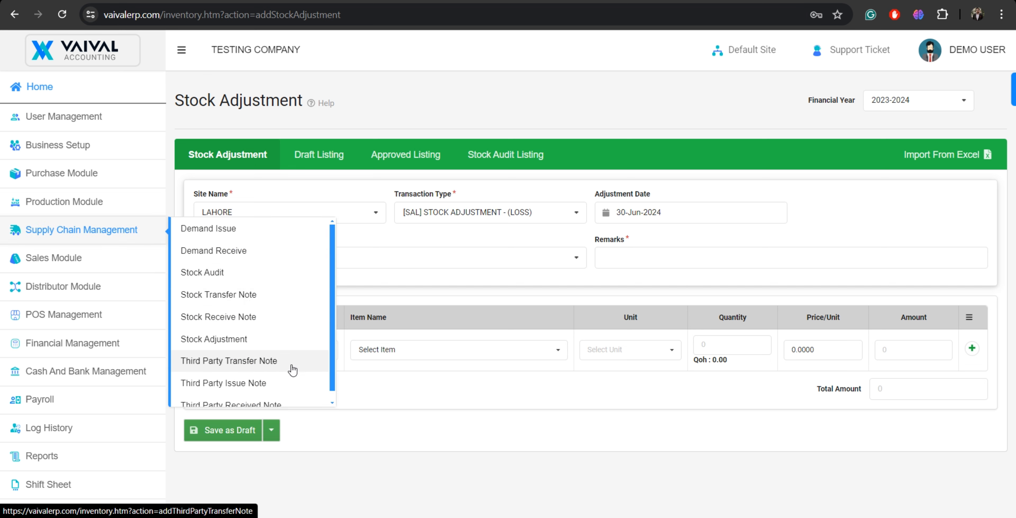
scroll(288, 360, "down", 1)
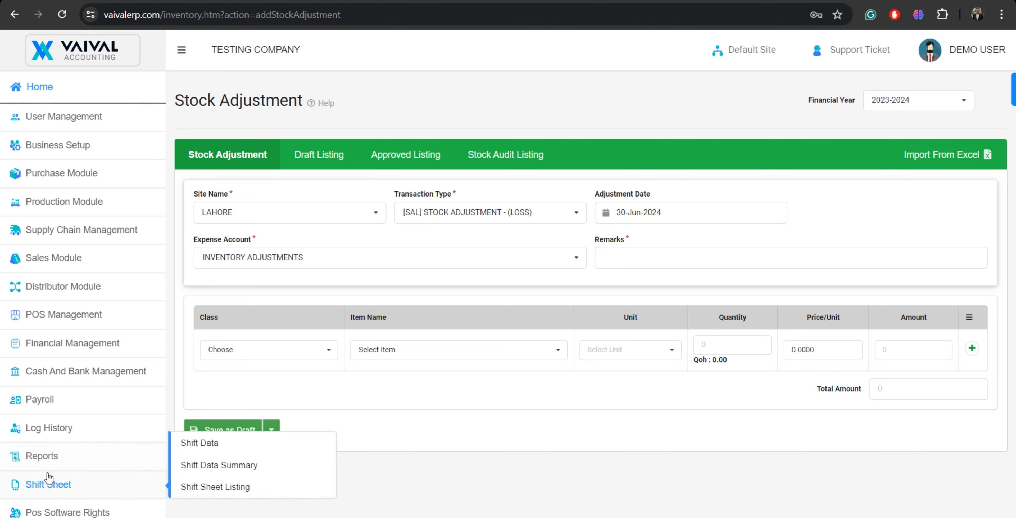
- Open the Demand And Supply Report from the General Reports of the Reports Center
left_click(204, 455)
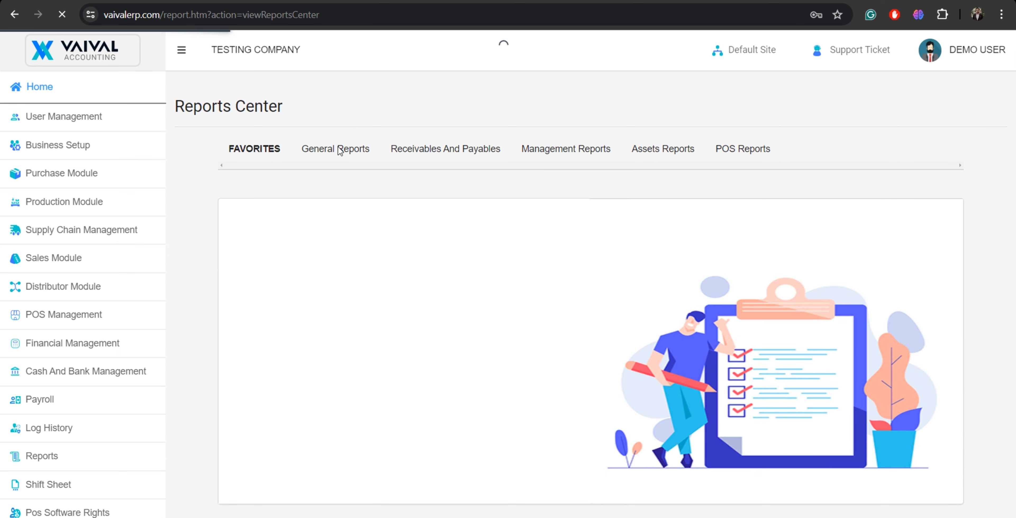
left_click(335, 148)
scroll(298, 389, "down", 2)
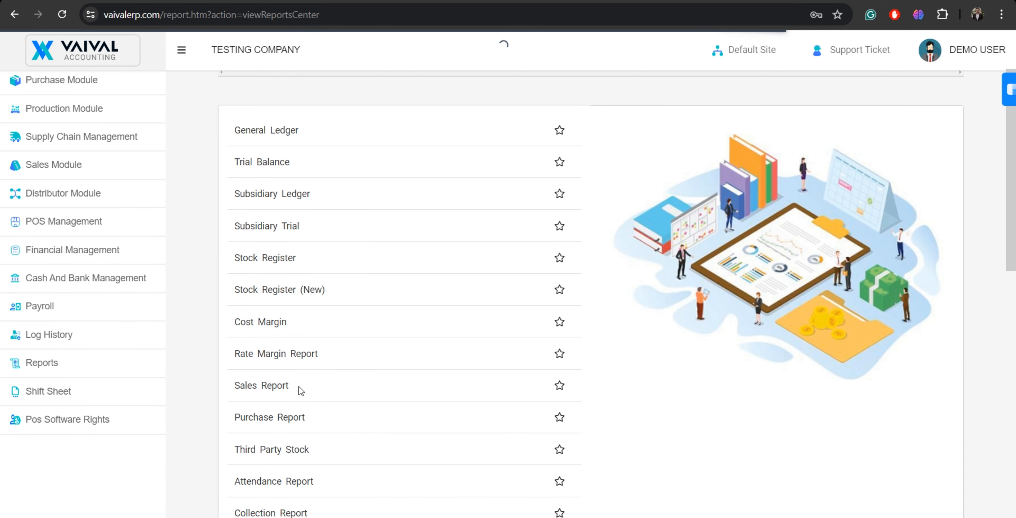
scroll(302, 367, "down", 2)
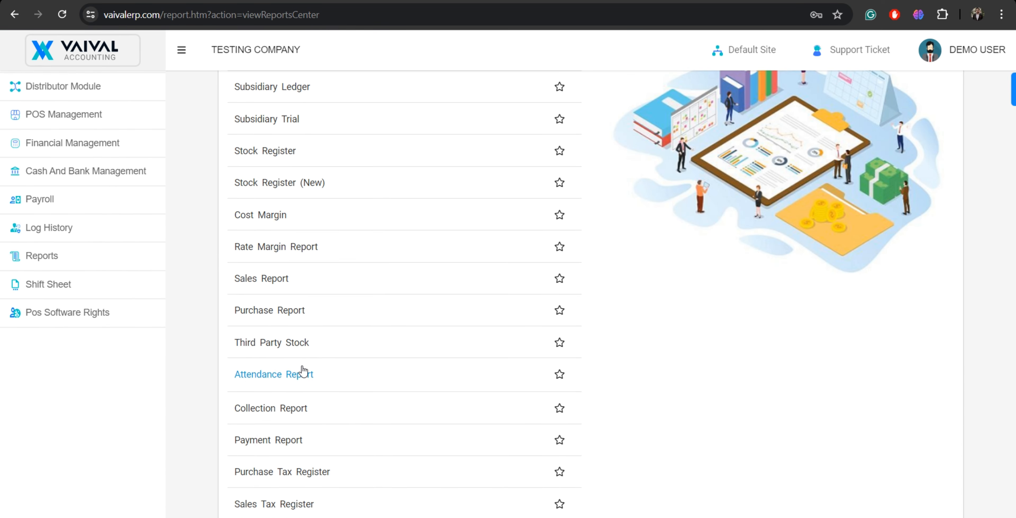
scroll(330, 398, "down", 4)
scroll(331, 400, "down", 2)
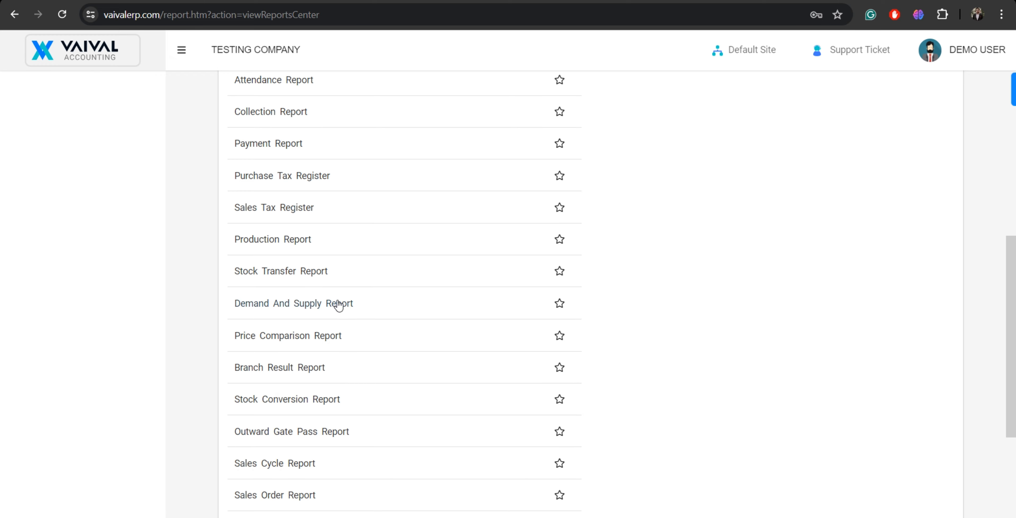
left_click(328, 299)
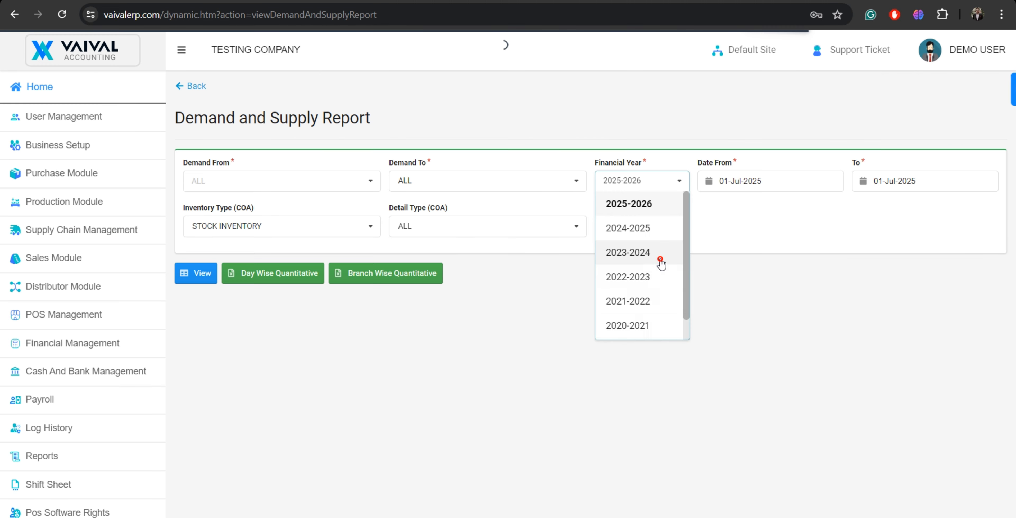
- Generate the demand report for financial year 2023-2024, from 01-Jul-2023 to 30-Jun-2024, and look over its items
left_click(657, 255)
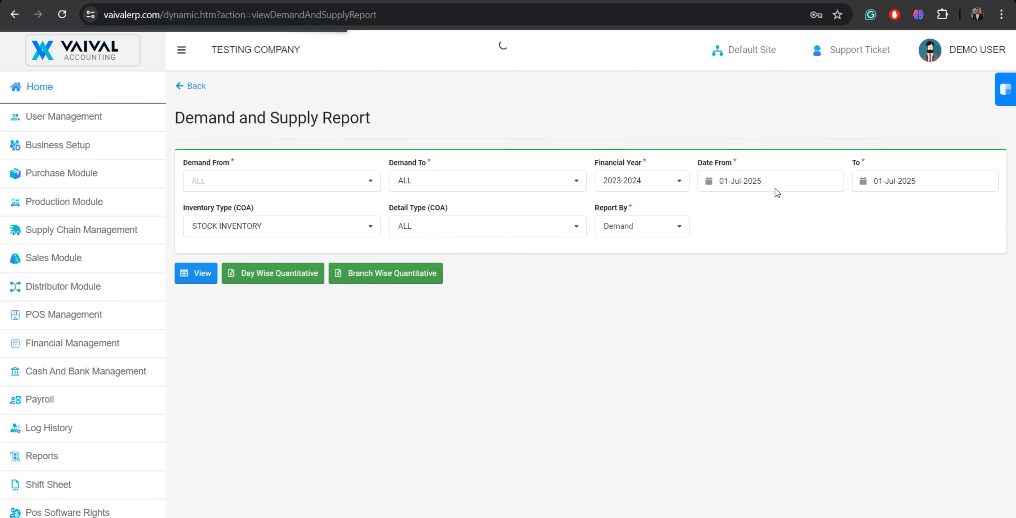
left_click(797, 181)
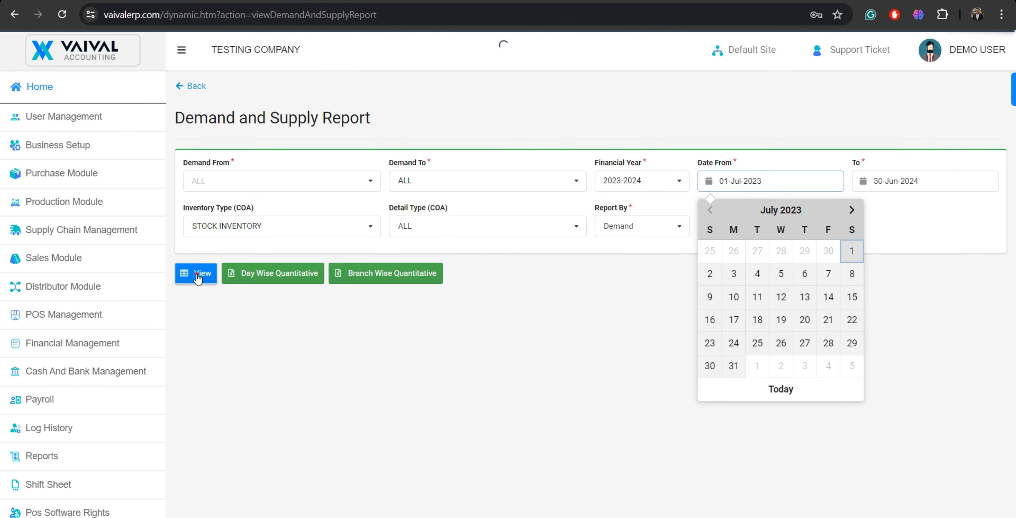
left_click(197, 273)
scroll(501, 373, "down", 3)
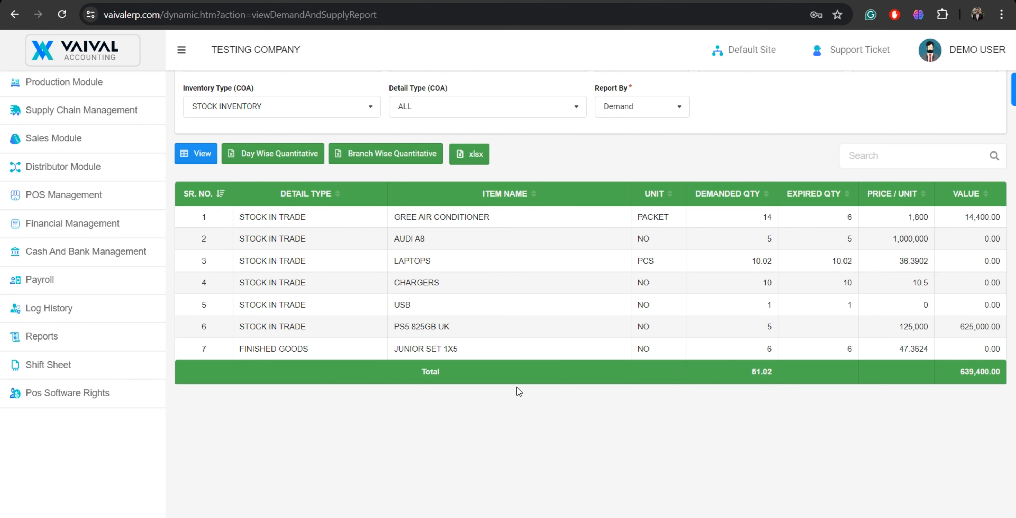
scroll(301, 237, "up", 3)
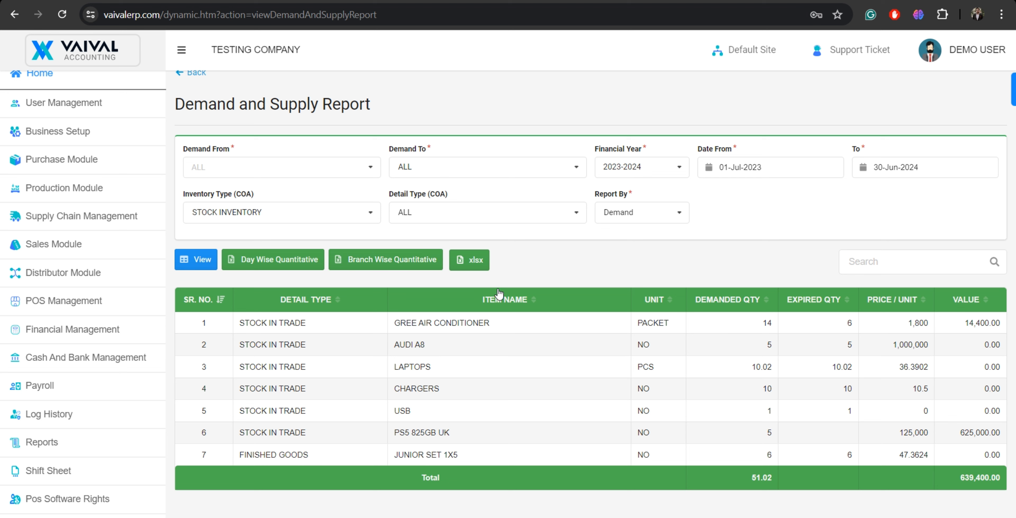
- Generate the 2023-2024 Demand and Supply Report by Transferred and check the other report-by options
left_click(658, 219)
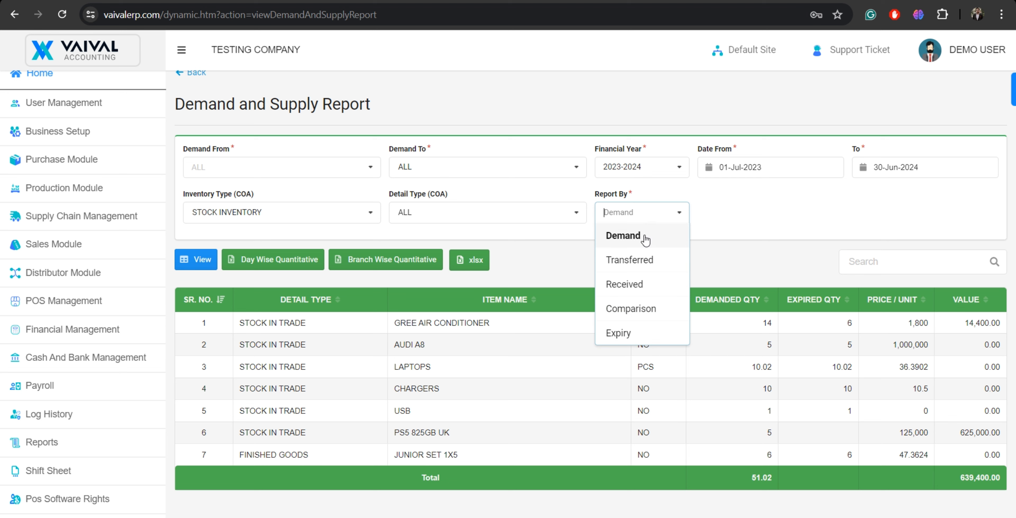
left_click(658, 256)
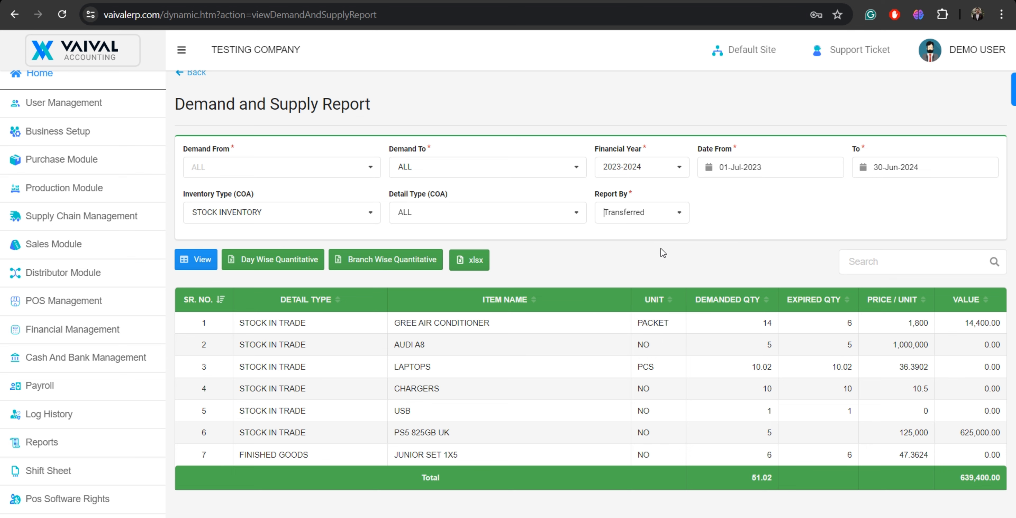
left_click(207, 264)
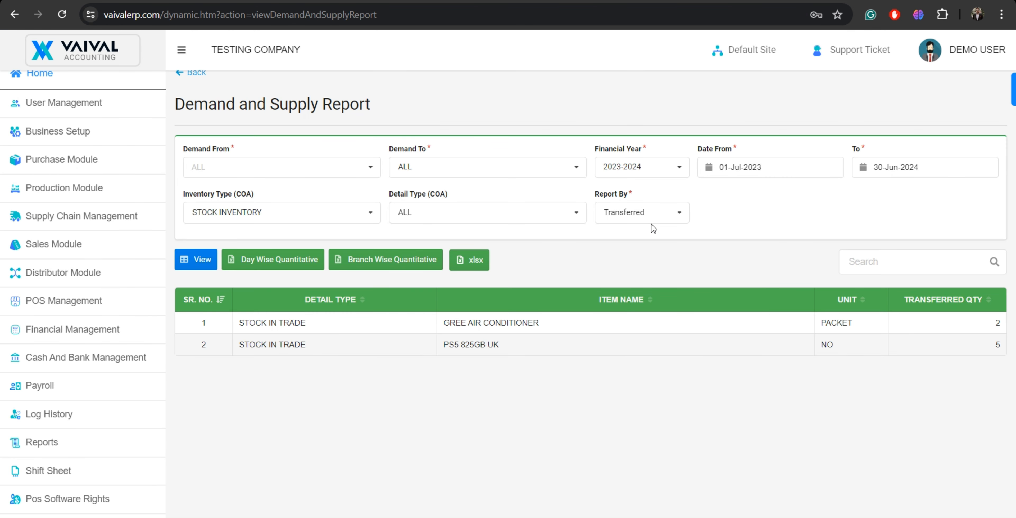
left_click(653, 213)
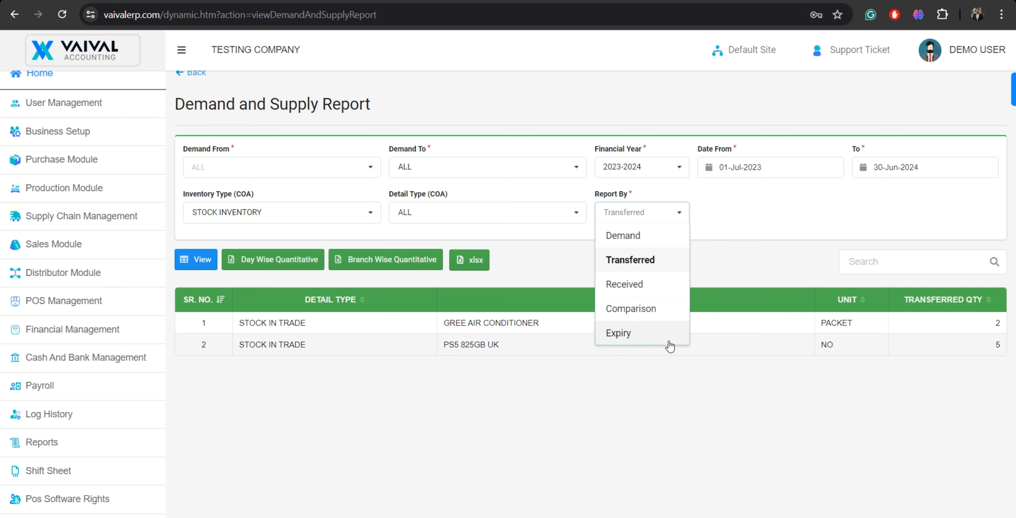
left_click(737, 272)
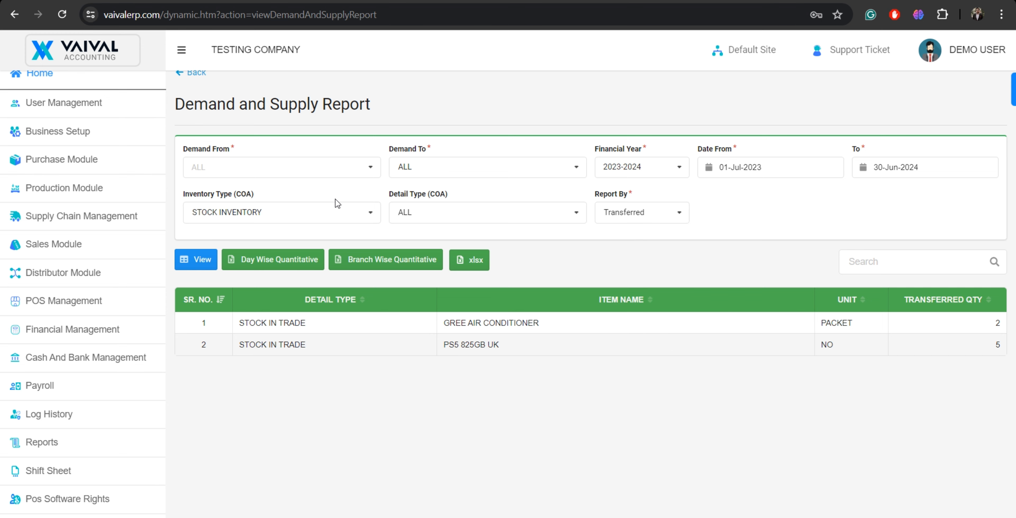
- Return to the Reports Center and open the Stock Transfer Report from the General Reports
scroll(337, 203, "up", 1)
left_click(196, 86)
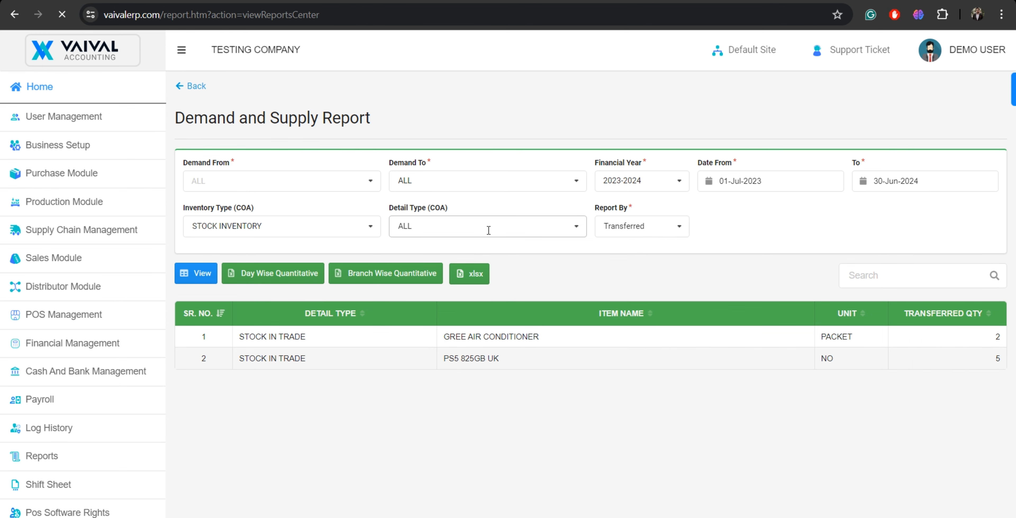
left_click(368, 163)
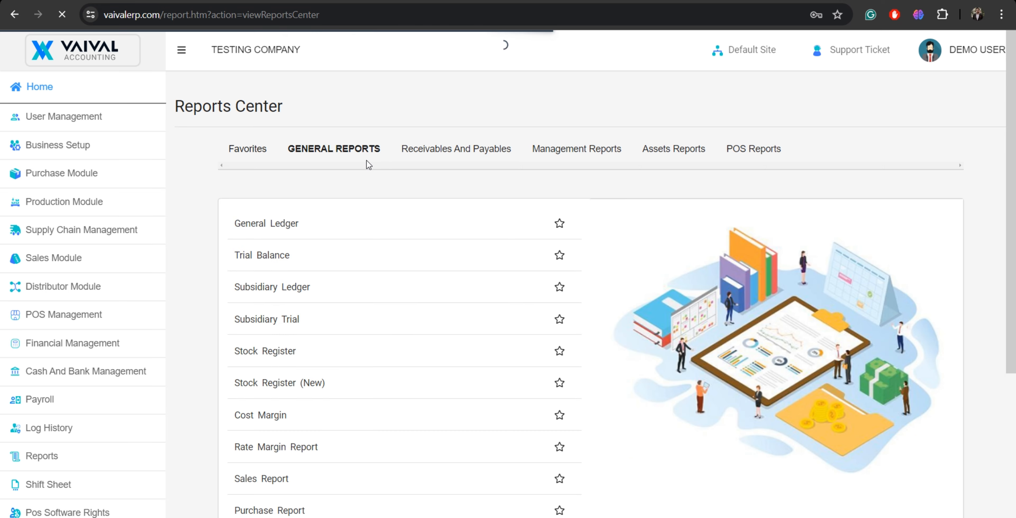
scroll(415, 431, "down", 12)
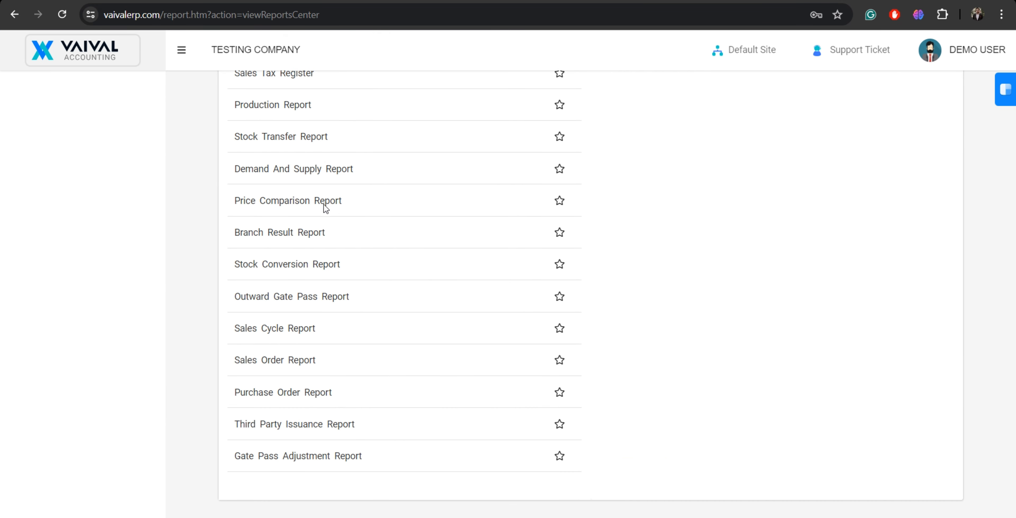
scroll(329, 237, "up", 1)
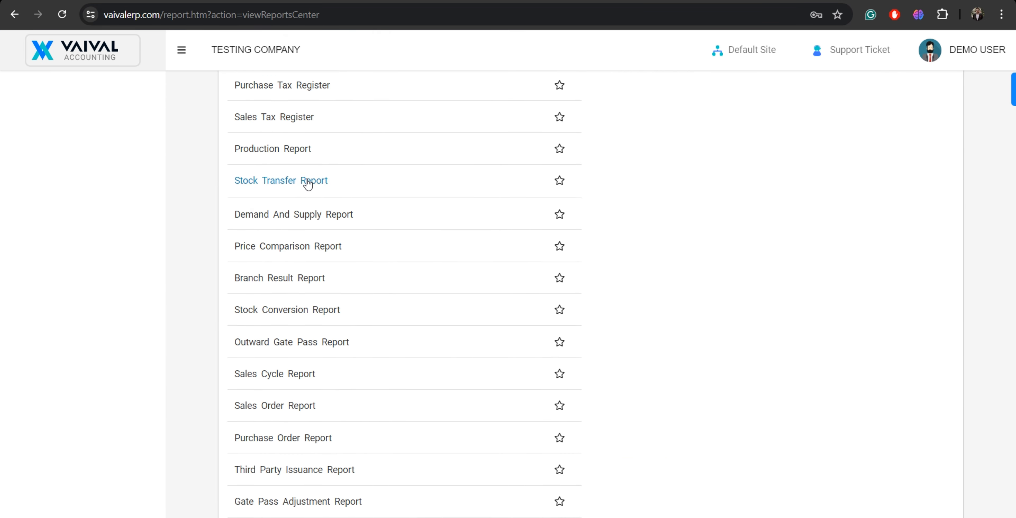
left_click(308, 184)
- Generate the Stock Transfer Report for all sites in financial year 2023-2024 and look through the transfers
left_click(191, 281)
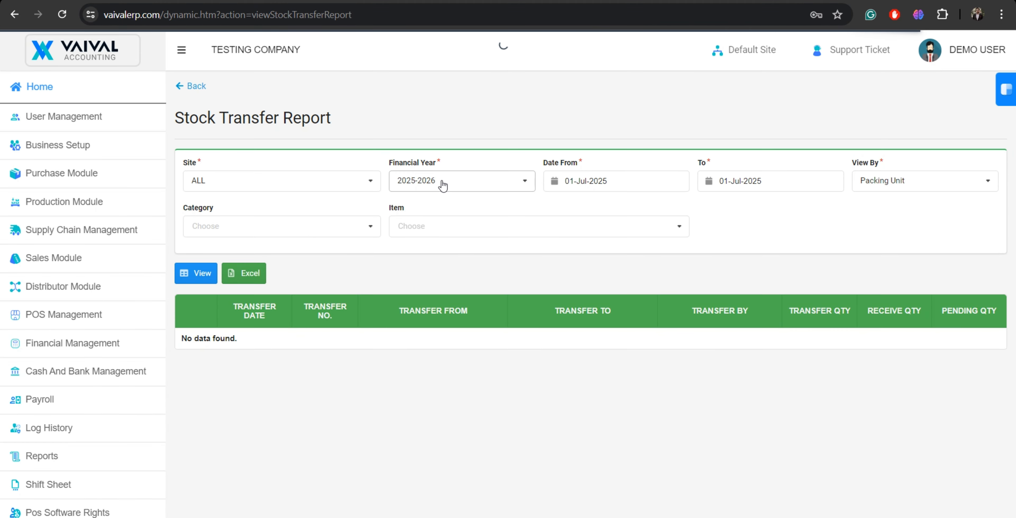
left_click(443, 185)
left_click(485, 251)
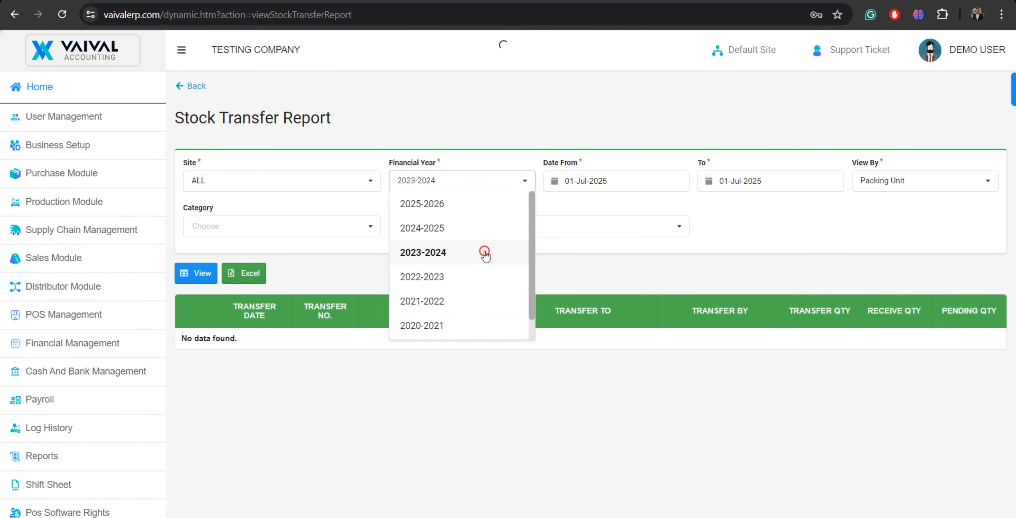
left_click(200, 273)
scroll(470, 220, "down", 3)
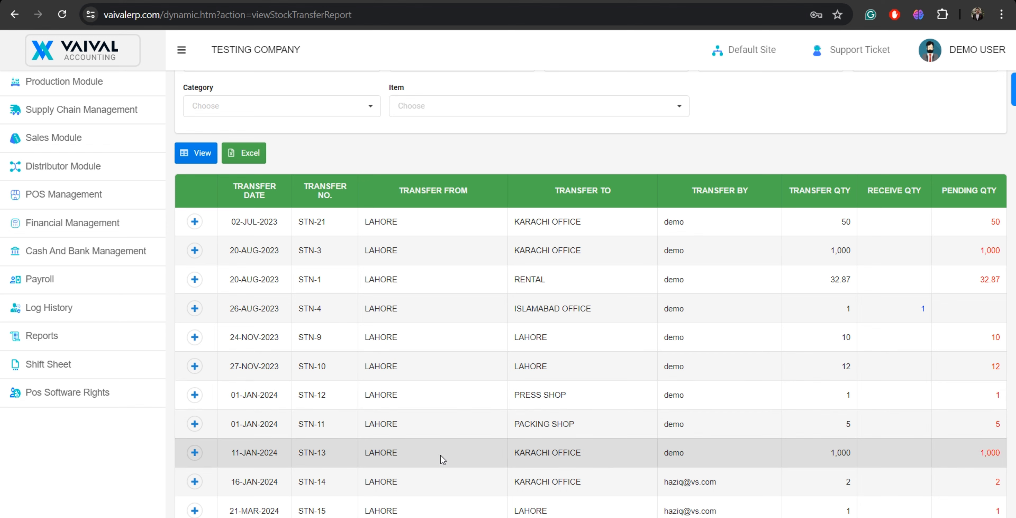
scroll(591, 443, "down", 8)
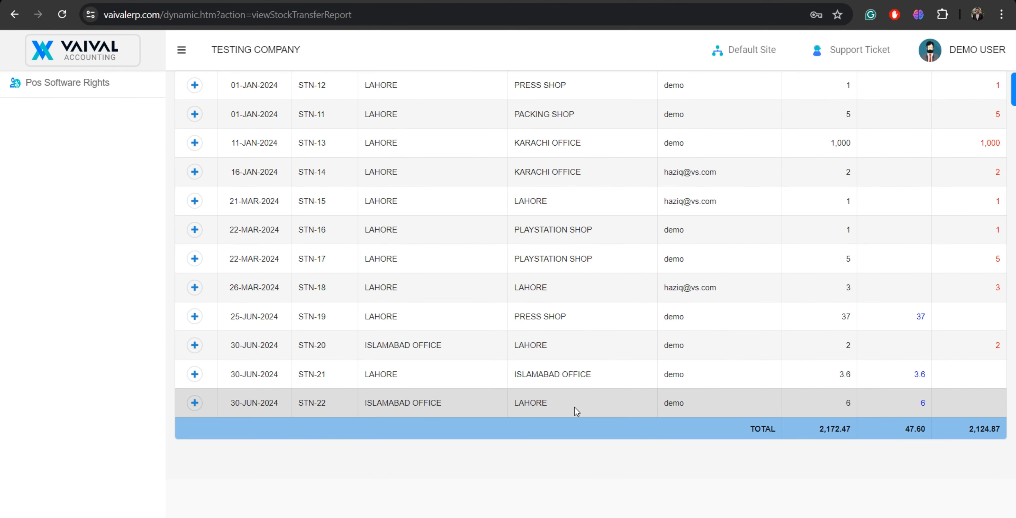
- Expand transfer STN-22 from ISLAMABAD OFFICE to LAHORE and compare its transferred, received and pending quantities
left_click(195, 402)
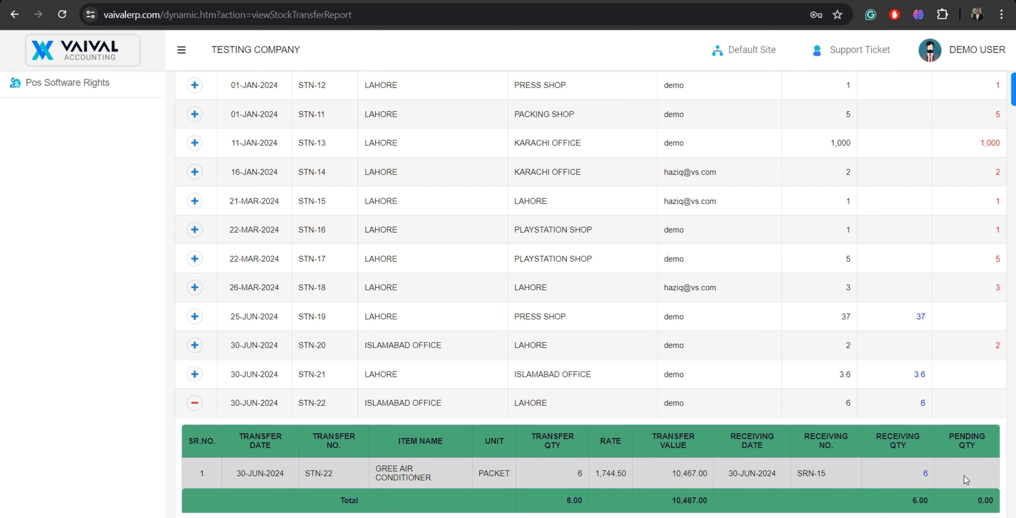
scroll(982, 320, "up", 6)
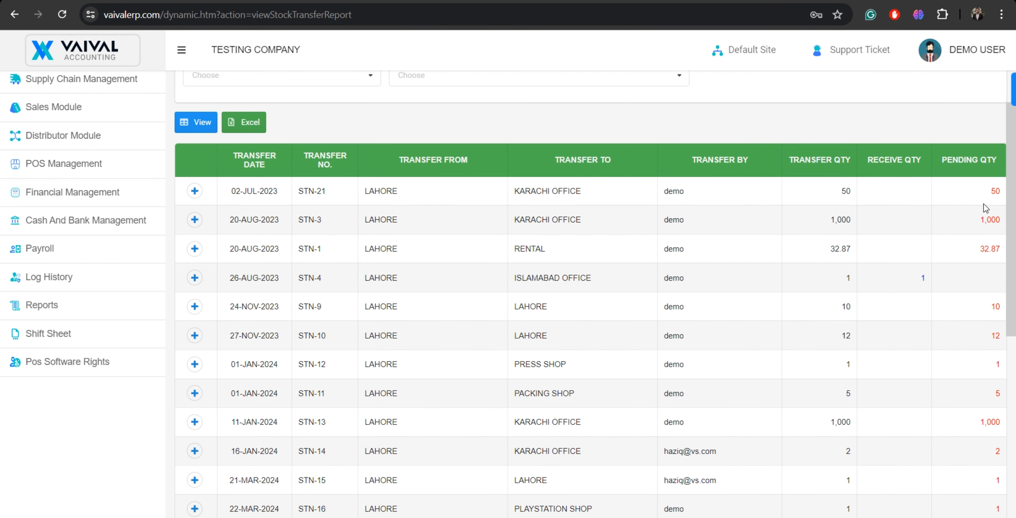
scroll(961, 395, "down", 5)
scroll(962, 394, "down", 1)
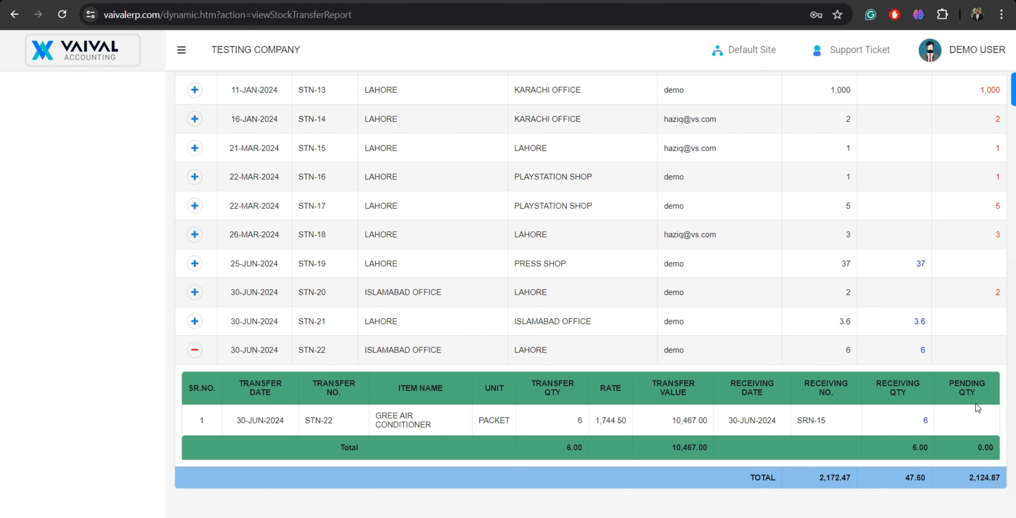
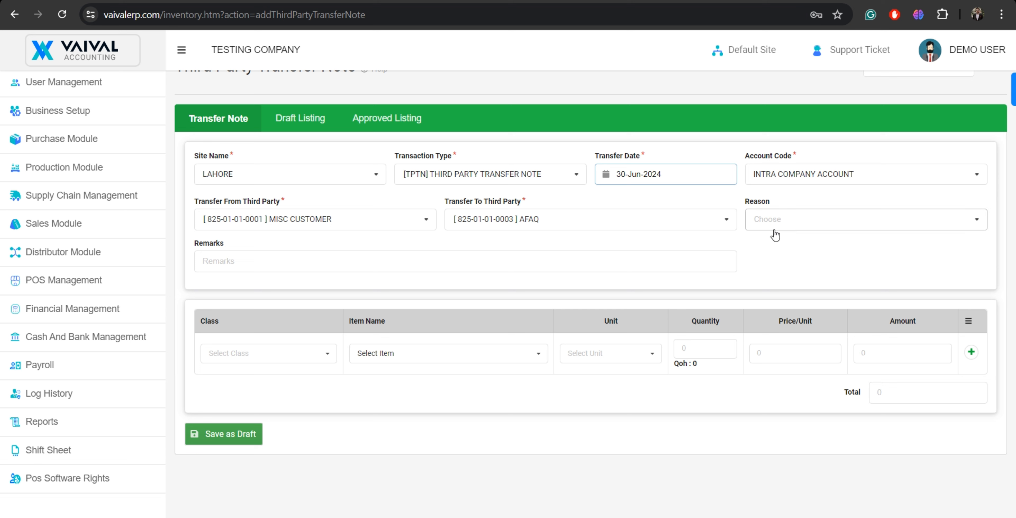
- Set the reason of the LAHORE third party transfer note to Return
left_click(773, 227)
scroll(787, 333, "down", 2)
scroll(787, 334, "down", 5)
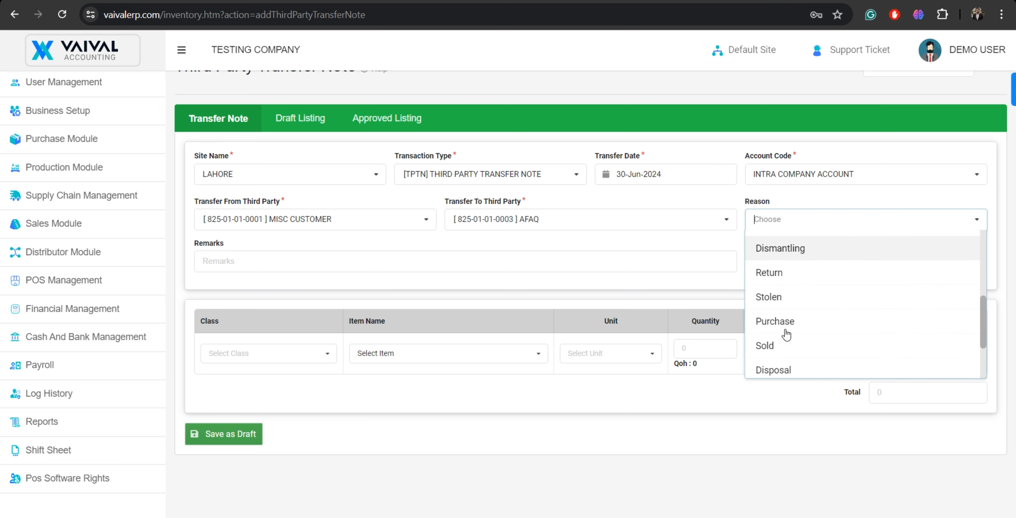
scroll(831, 318, "down", 1)
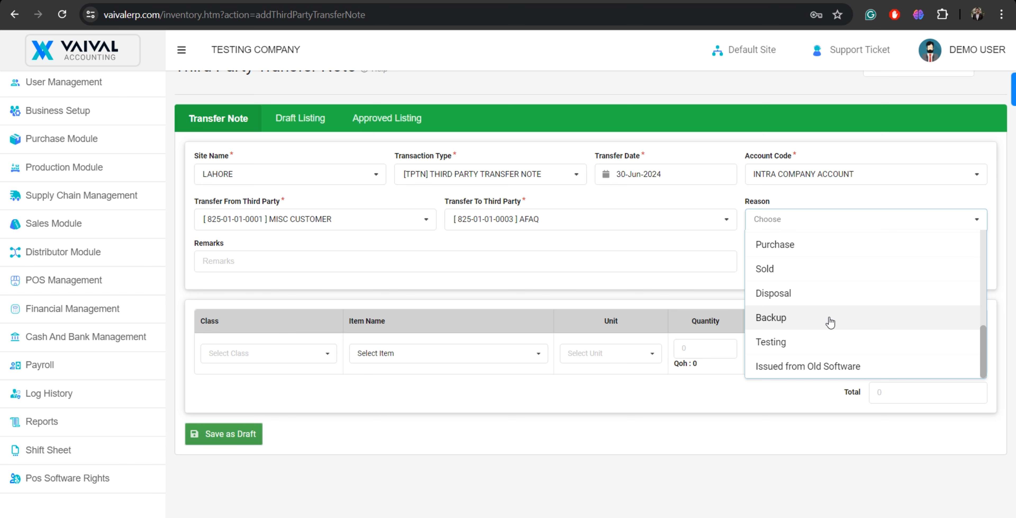
scroll(831, 321, "up", 3)
left_click(829, 318)
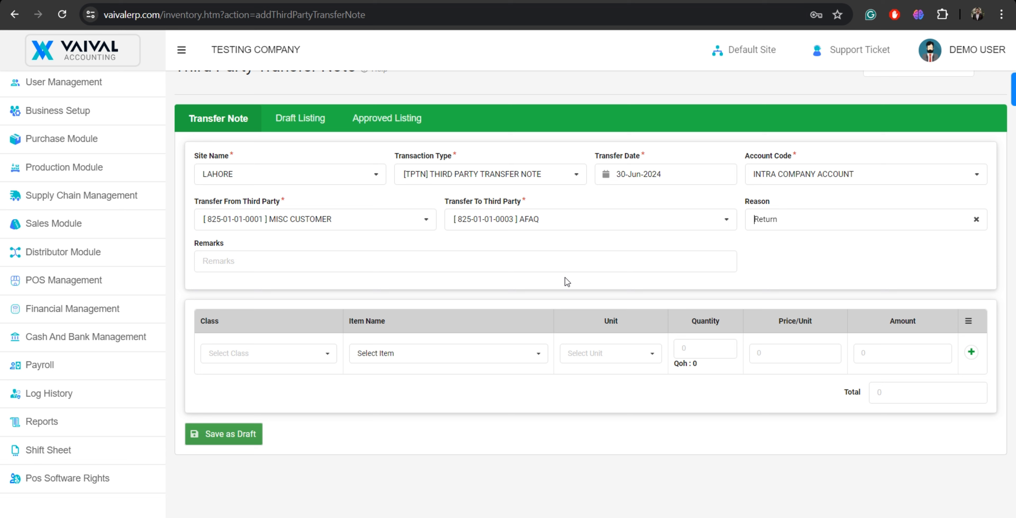
- Add 10 packets of GREE AIR CONDITIONER to the third party transfer note and save it as a draft
left_click(450, 351)
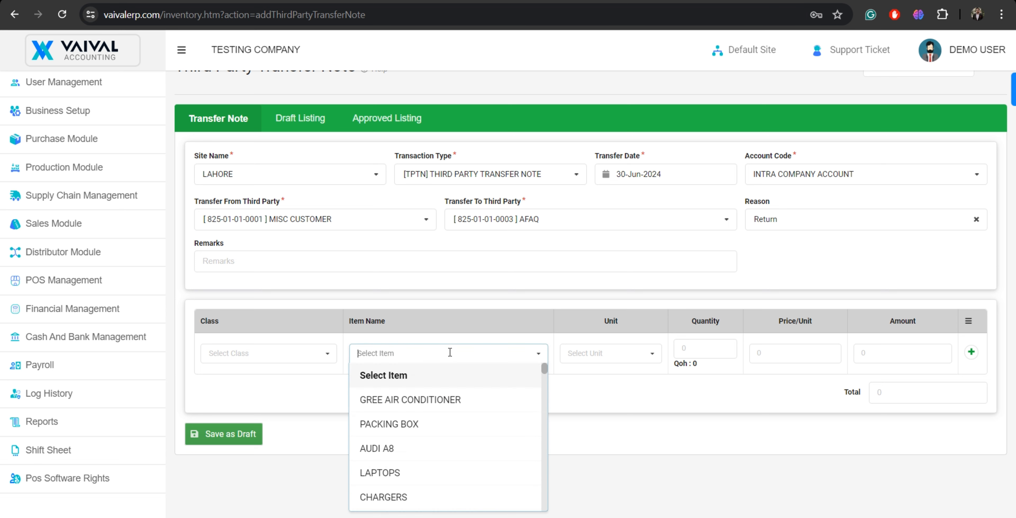
left_click(459, 398)
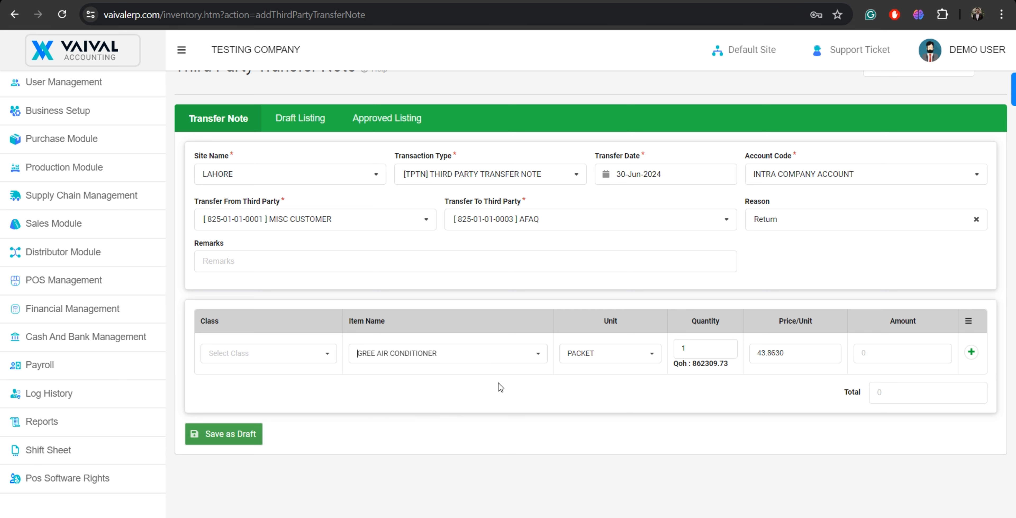
left_click(901, 354)
left_click(712, 353)
type("0")
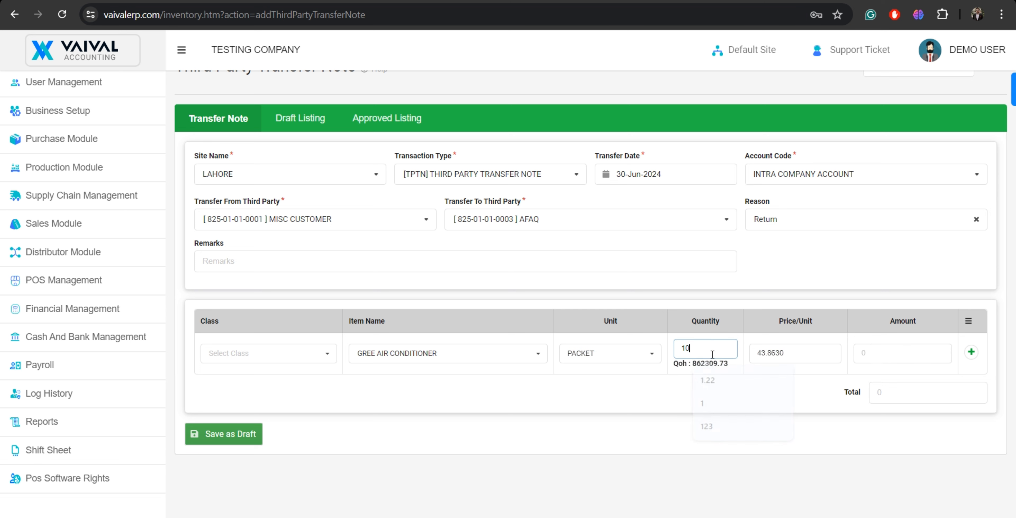
left_click(695, 367)
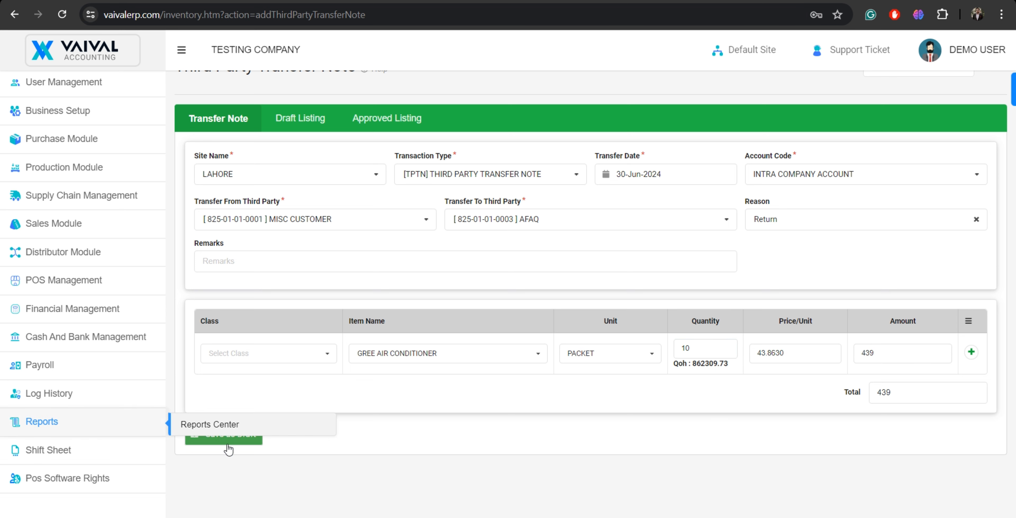
left_click(221, 433)
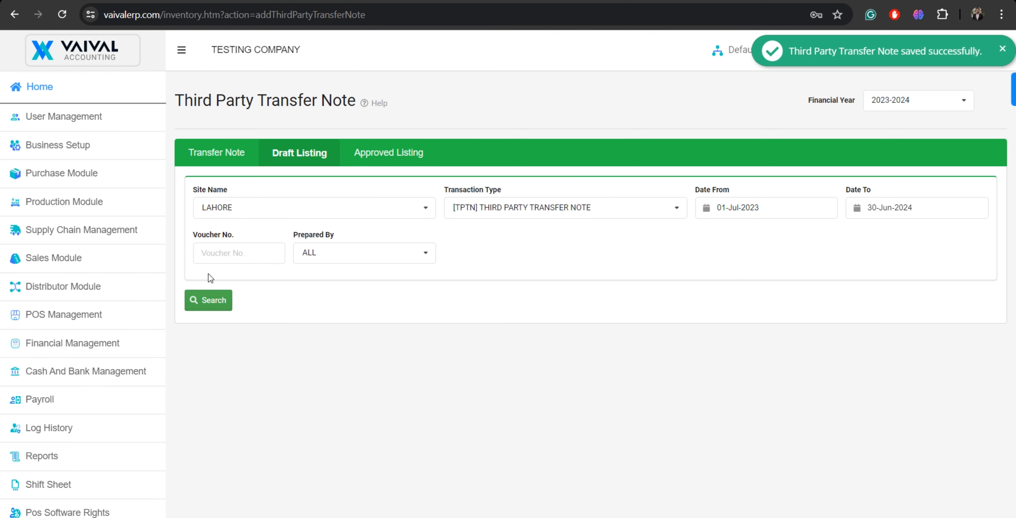
- Search the LAHORE third party transfer drafts and approve voucher TPTN-11 dated 30-JUN-2024
left_click(204, 303)
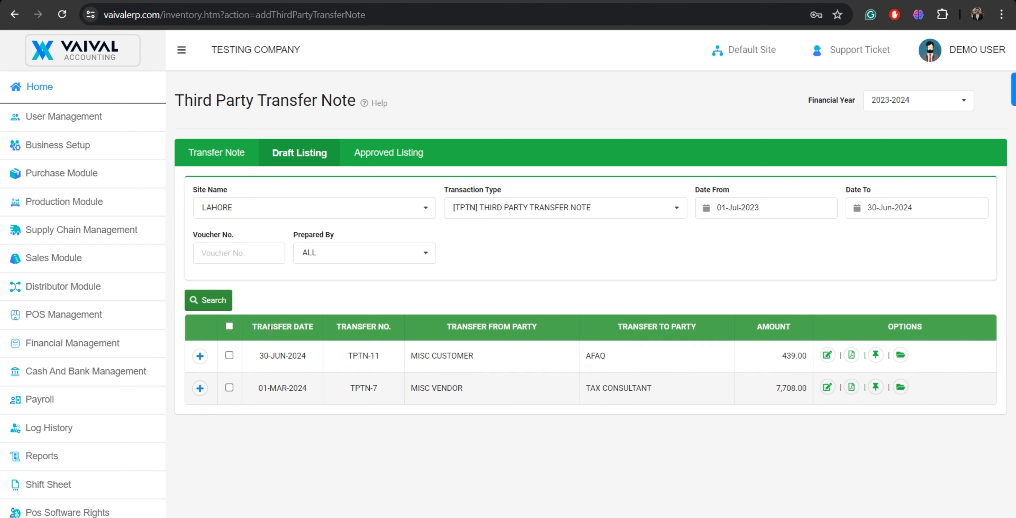
left_click(229, 356)
left_click(257, 306)
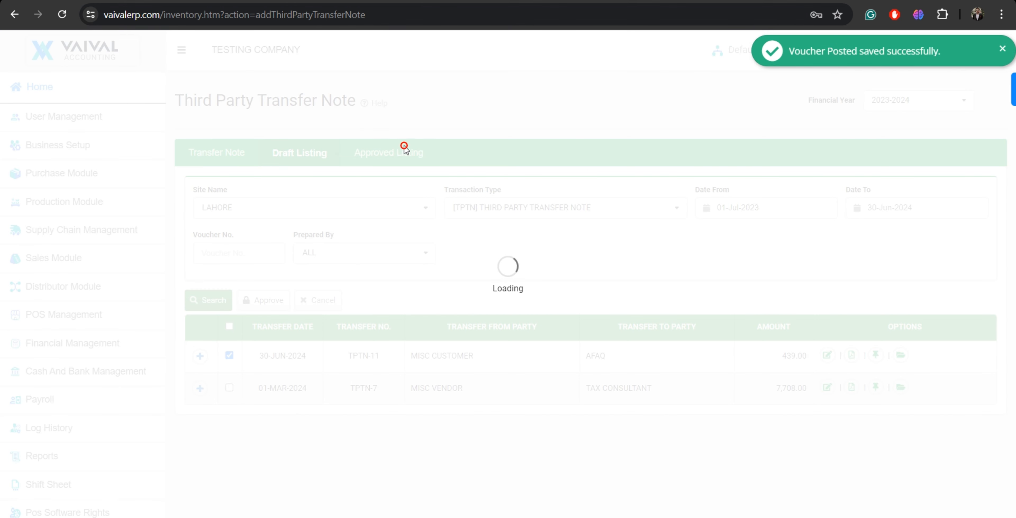
- Search the approved LAHORE vouchers with the transaction type [TPTN] THIRD PARTY TRANSFER NOTE
left_click(404, 150)
left_click(455, 202)
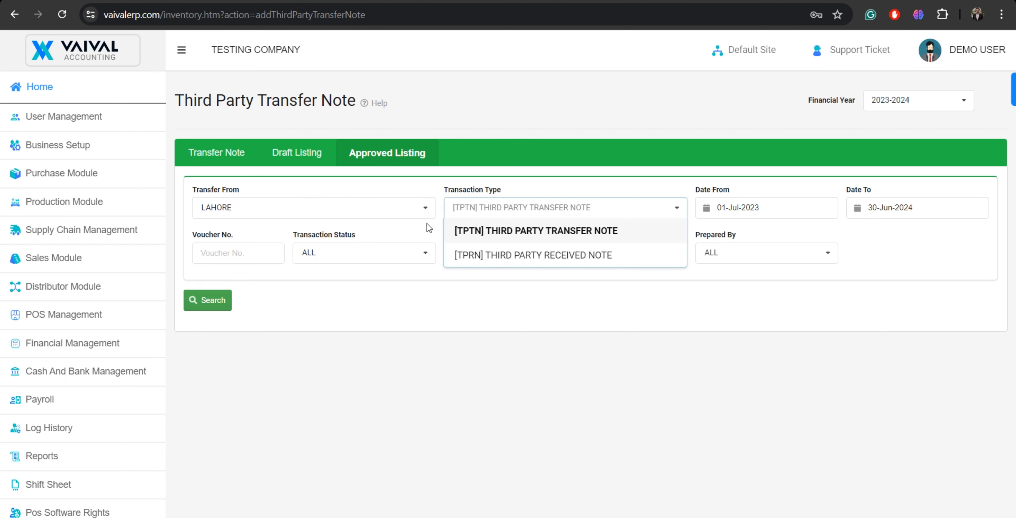
left_click(224, 295)
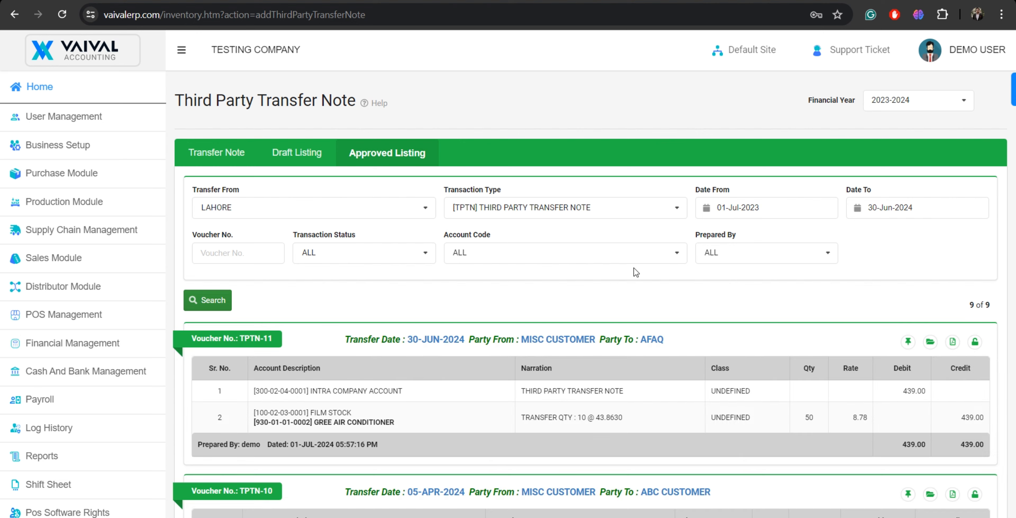
- Search the approved LAHORE vouchers with the transaction type [TPRN] THIRD PARTY RECEIVED NOTE and review the entries
left_click(611, 208)
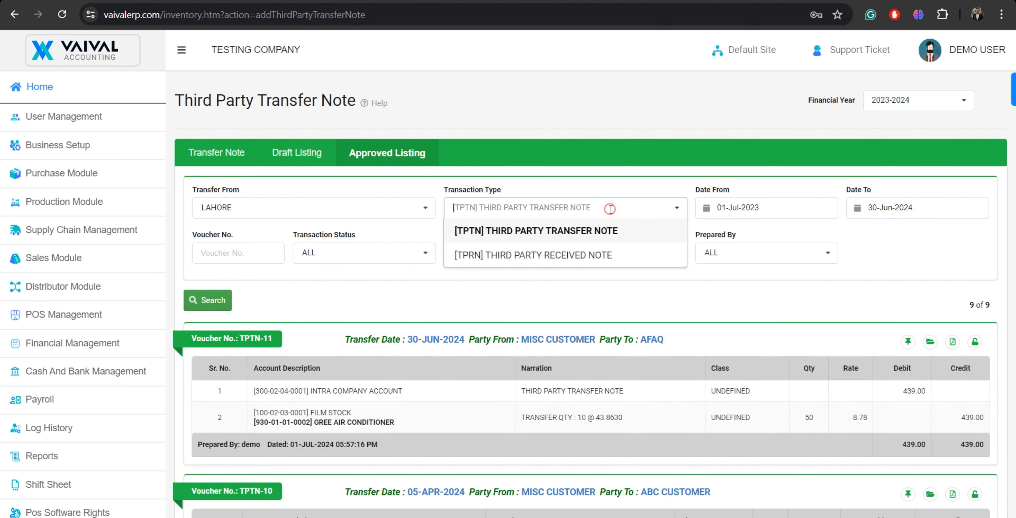
left_click(598, 253)
left_click(215, 303)
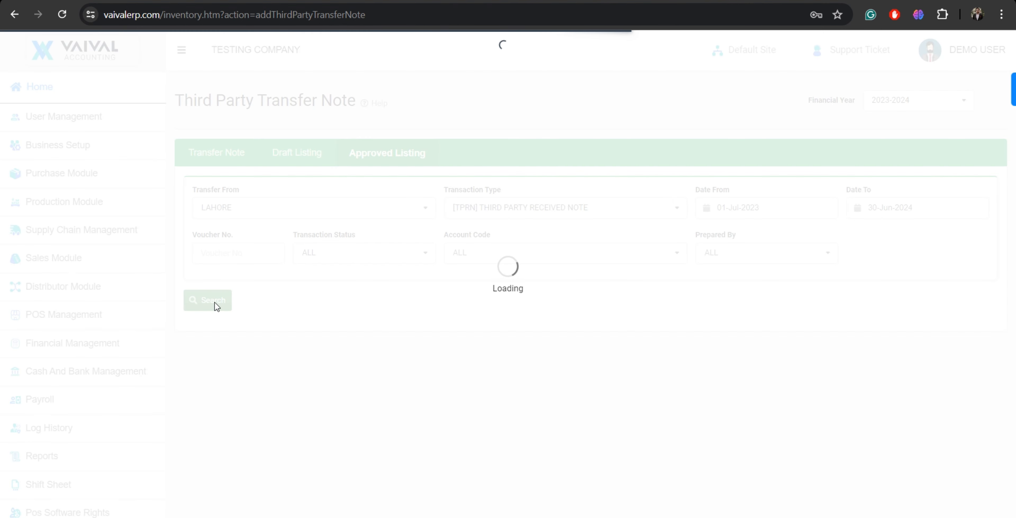
scroll(350, 279, "down", 1)
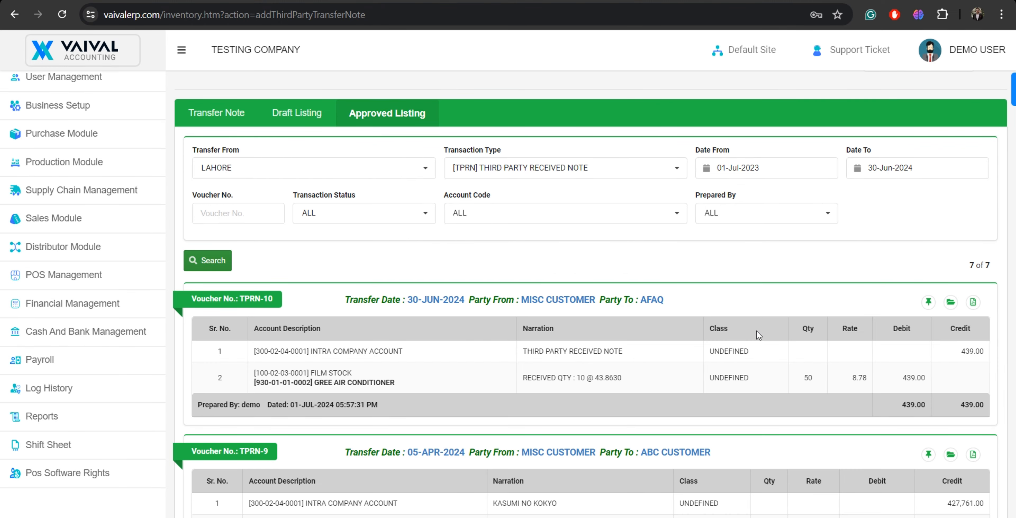
scroll(299, 311, "up", 1)
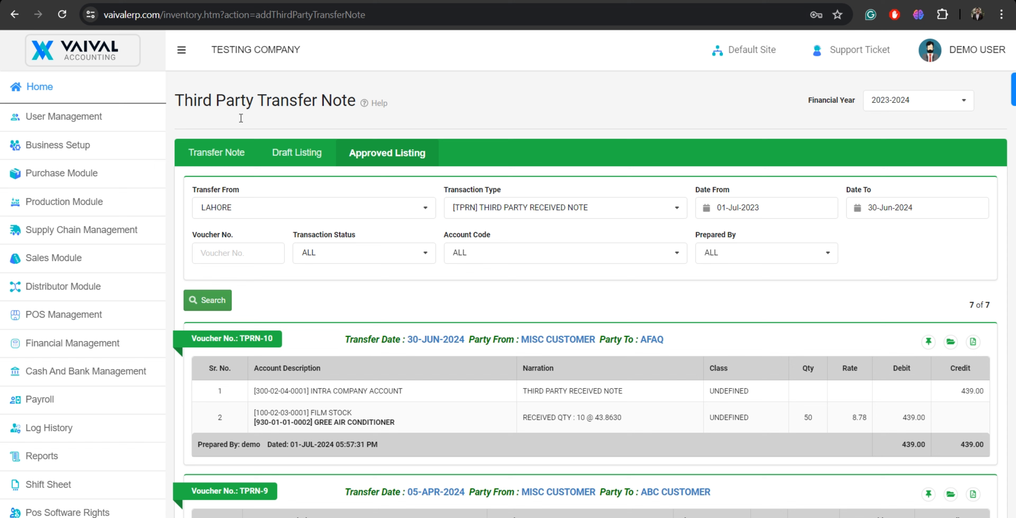
- Open the Reports Center and look through the general reports for the stock transfer and third party reports
mouse_move(125, 463)
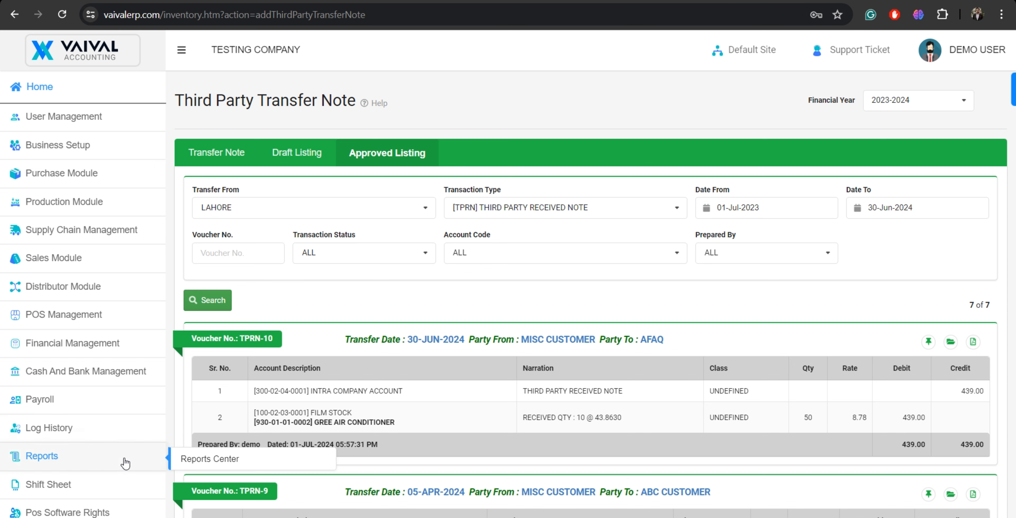
left_click(187, 458)
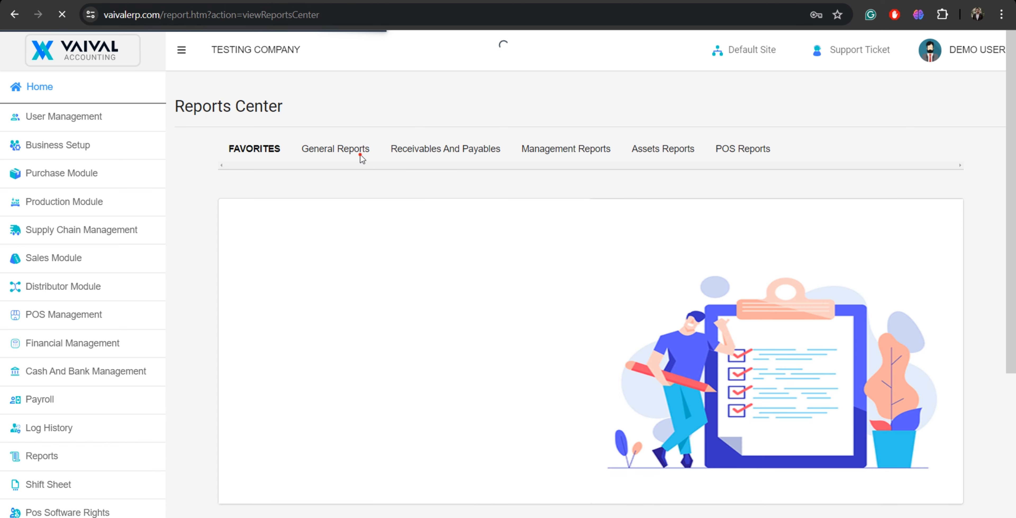
left_click(357, 154)
scroll(336, 443, "down", 10)
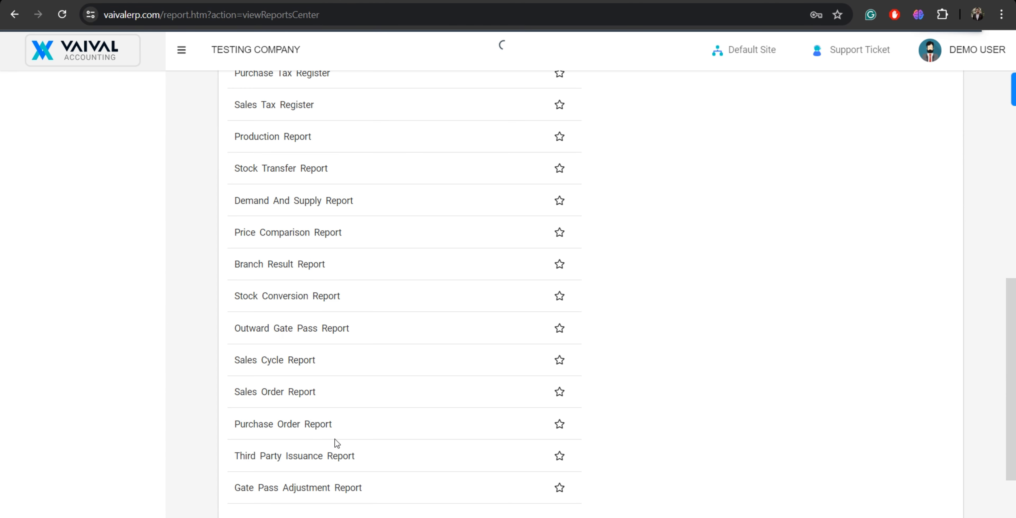
scroll(363, 448, "down", 2)
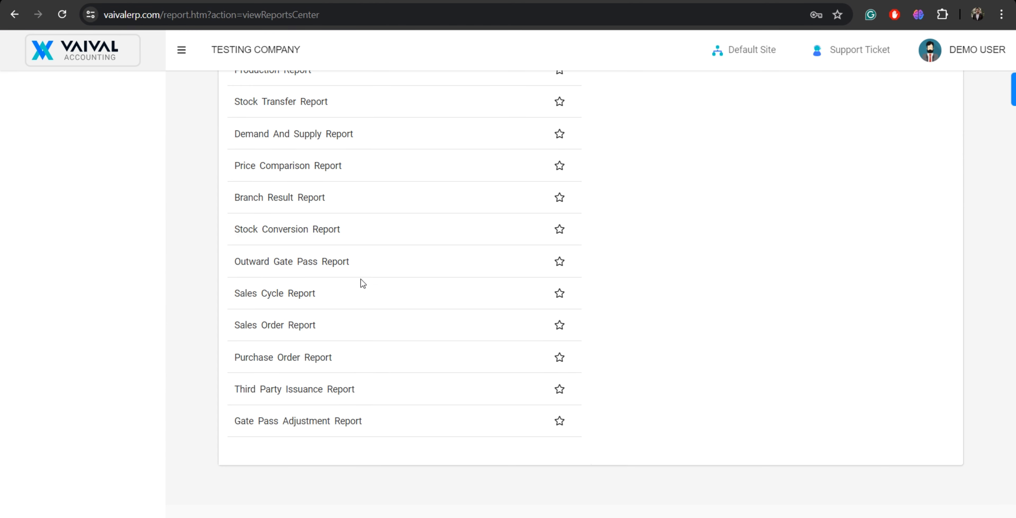
scroll(363, 283, "up", 4)
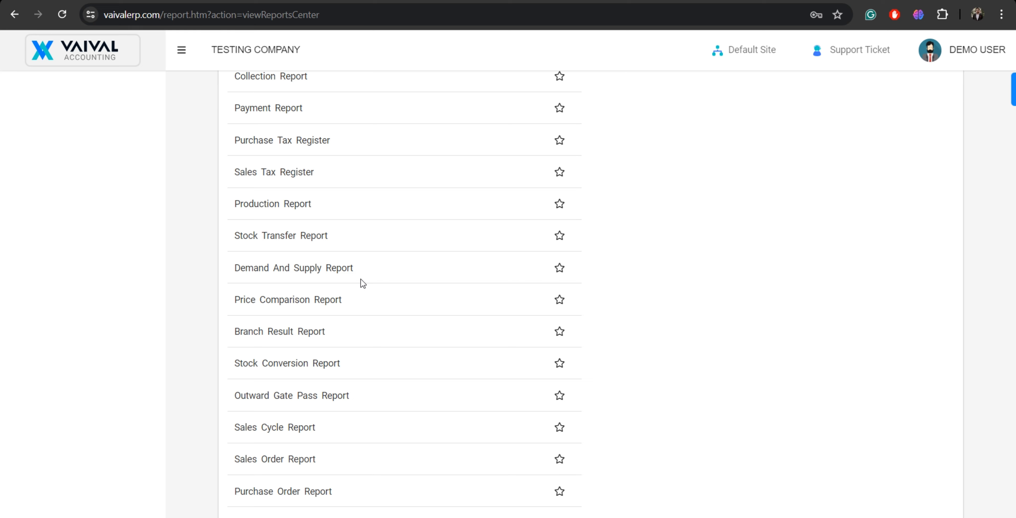
scroll(362, 284, "up", 1)
scroll(360, 284, "down", 7)
- Open the Third Party Issue Note form and choose MISC CUSTOMER as the third party account
mouse_move(129, 236)
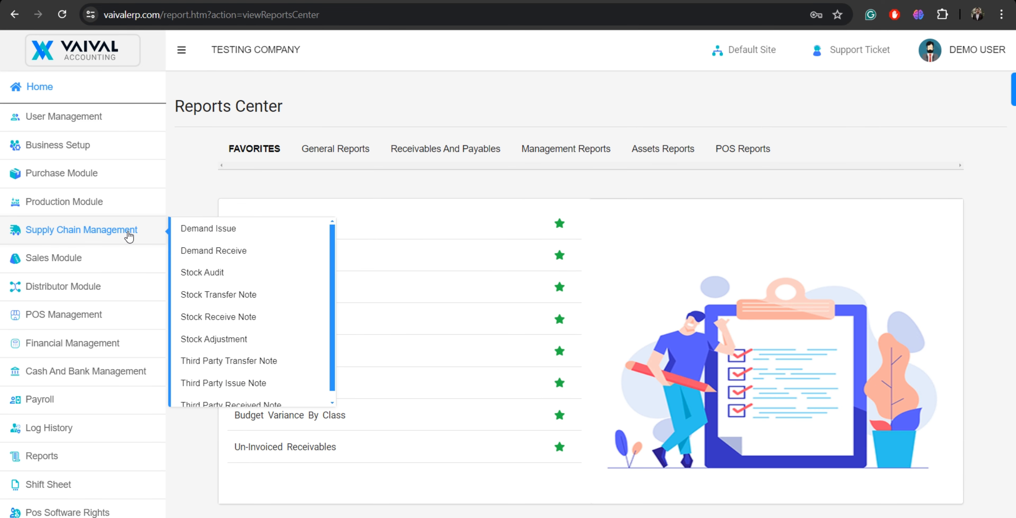
scroll(315, 347, "down", 1)
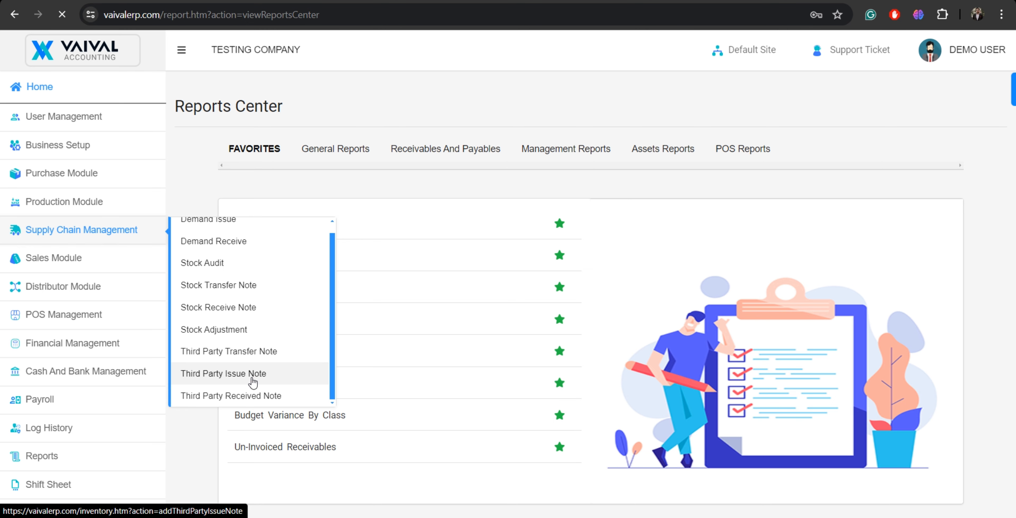
left_click(252, 373)
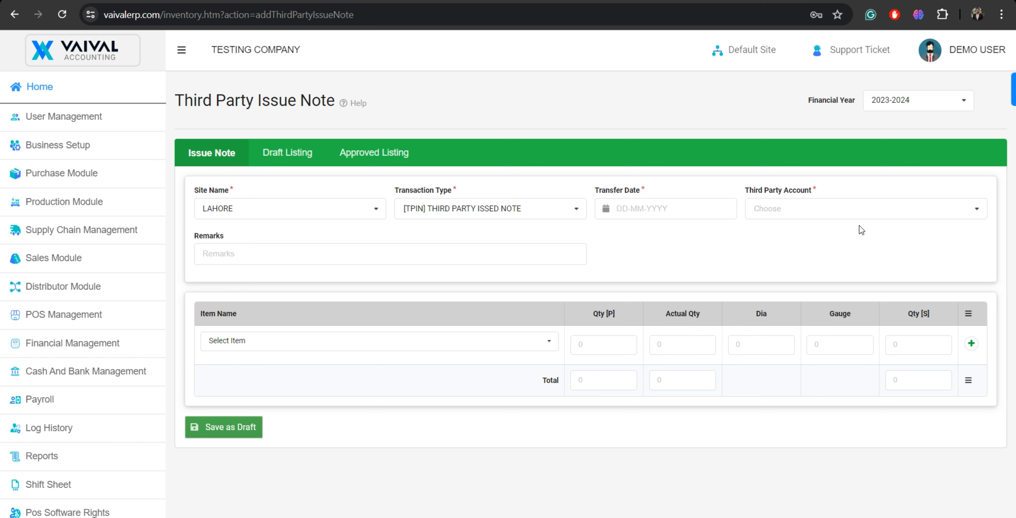
left_click(860, 208)
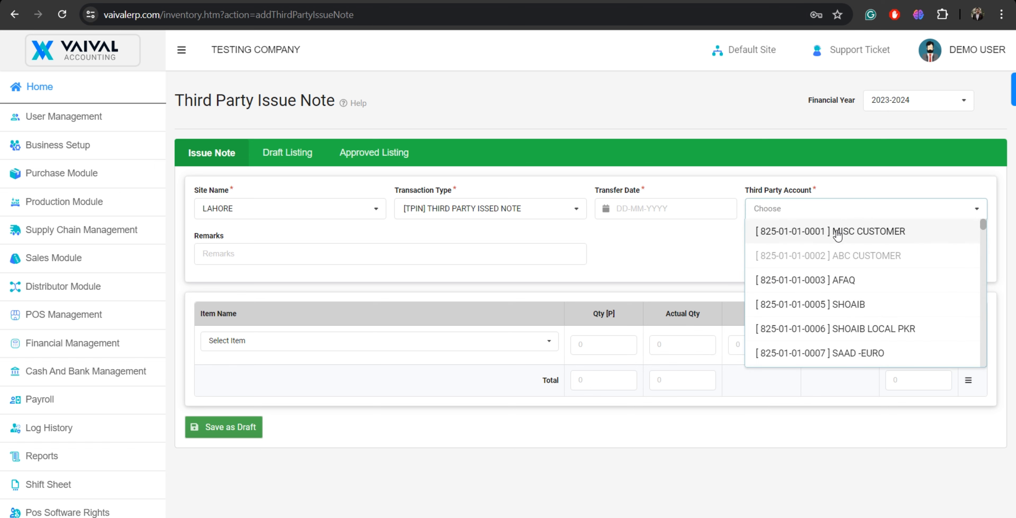
left_click(837, 232)
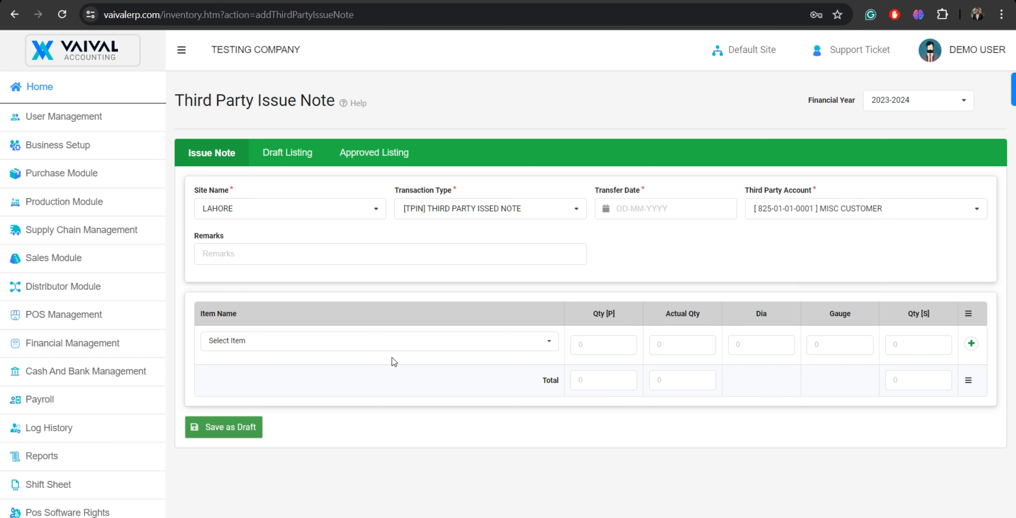
- Add GREE AIR CONDITIONER to the issue note with a quantity of 8 packets and an actual quantity of 10
left_click(409, 341)
left_click(427, 394)
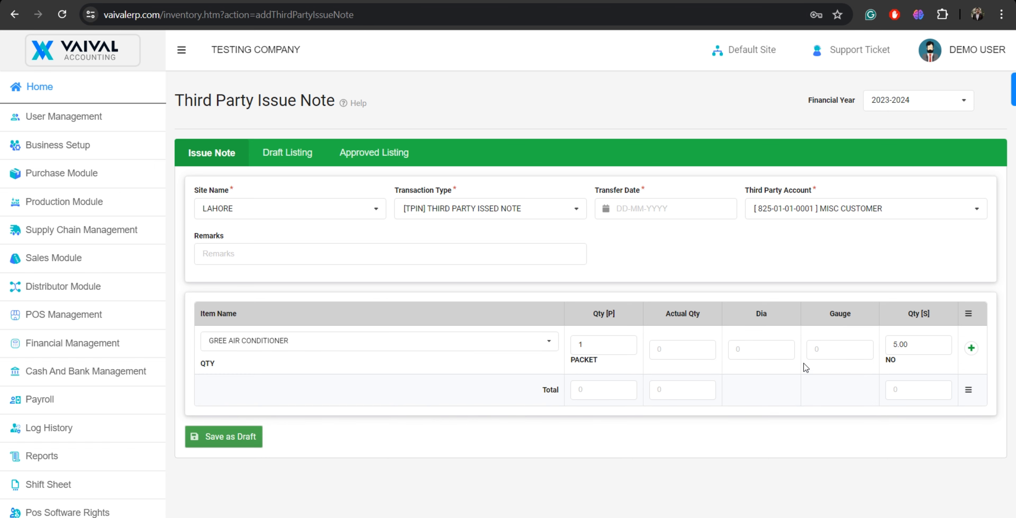
left_click(668, 352)
left_click(623, 342)
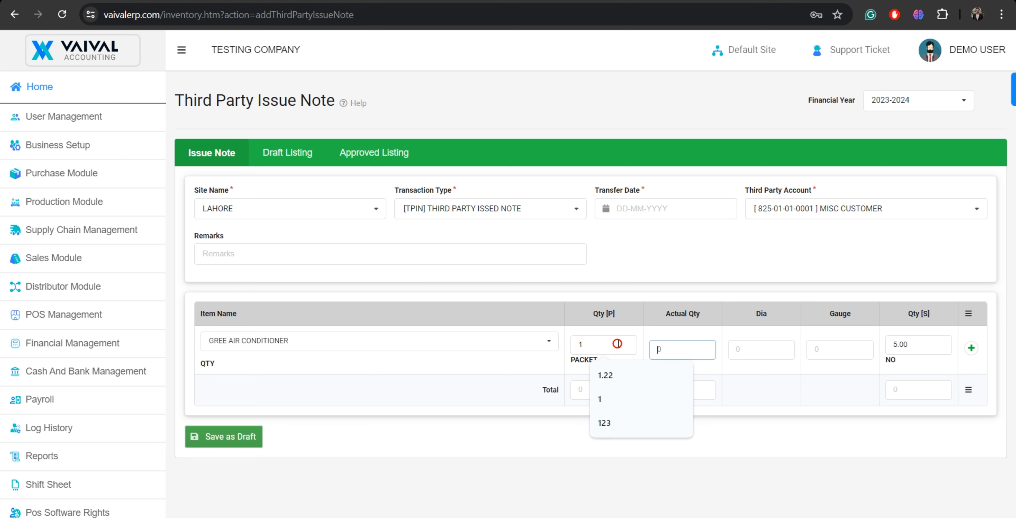
key("BackSpace")
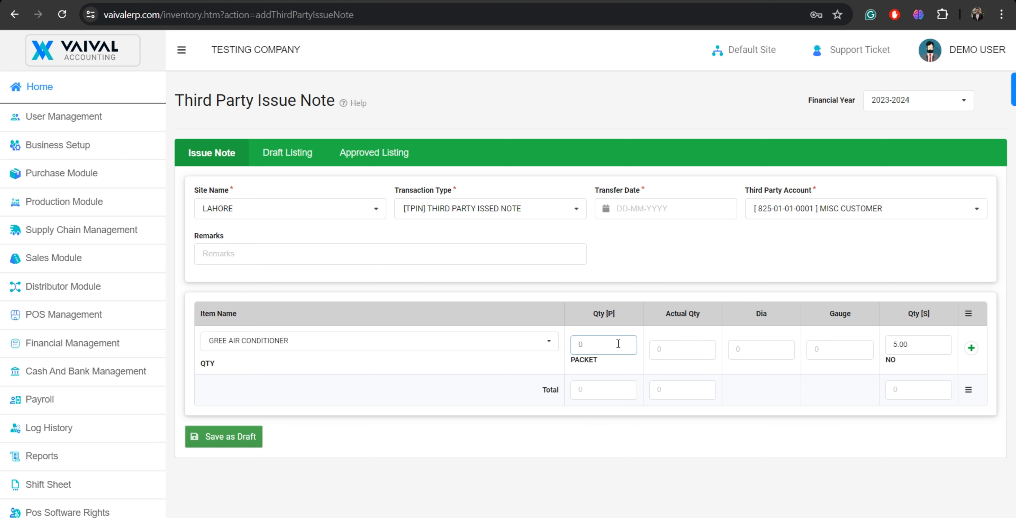
left_click(686, 349)
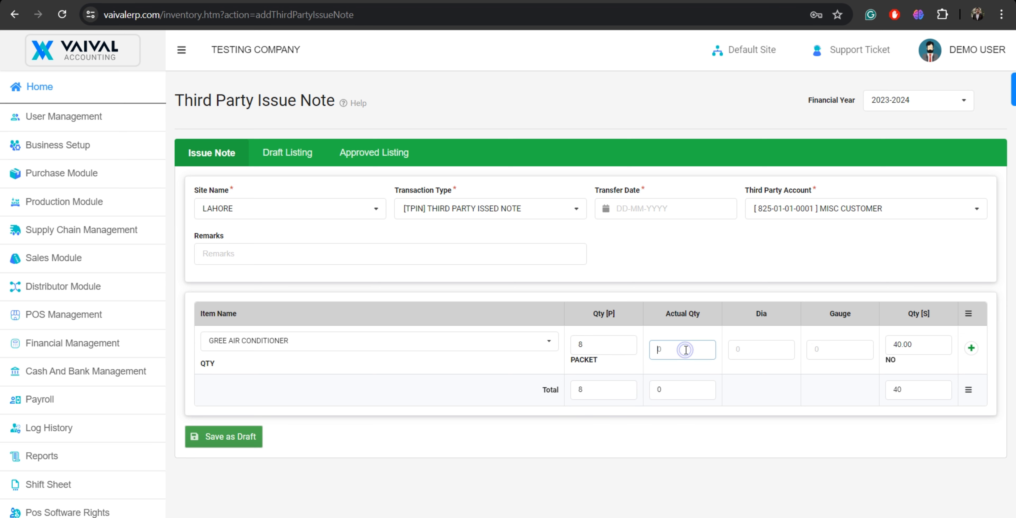
type("10")
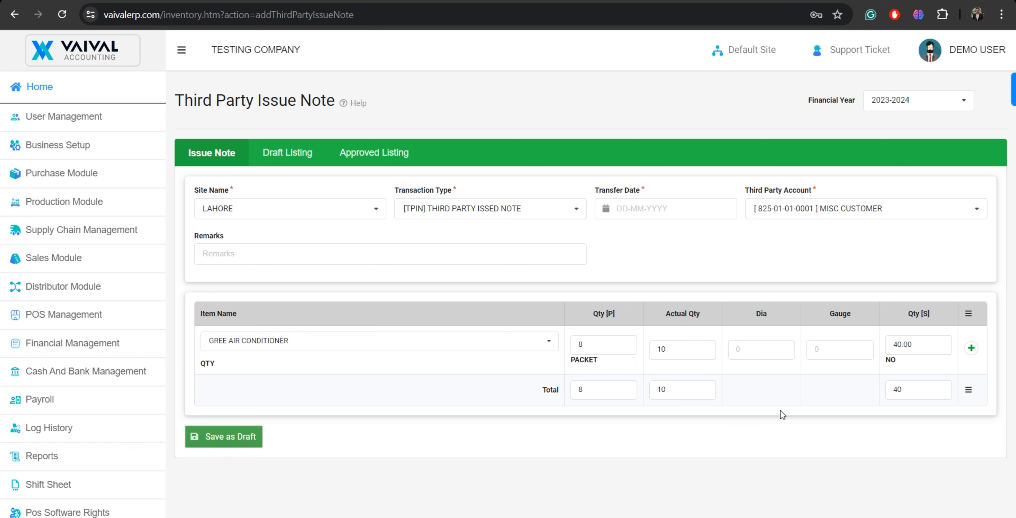
- Set the GREE AIR CONDITIONER line's Dia to 8 and Gauge to 10
left_click(768, 355)
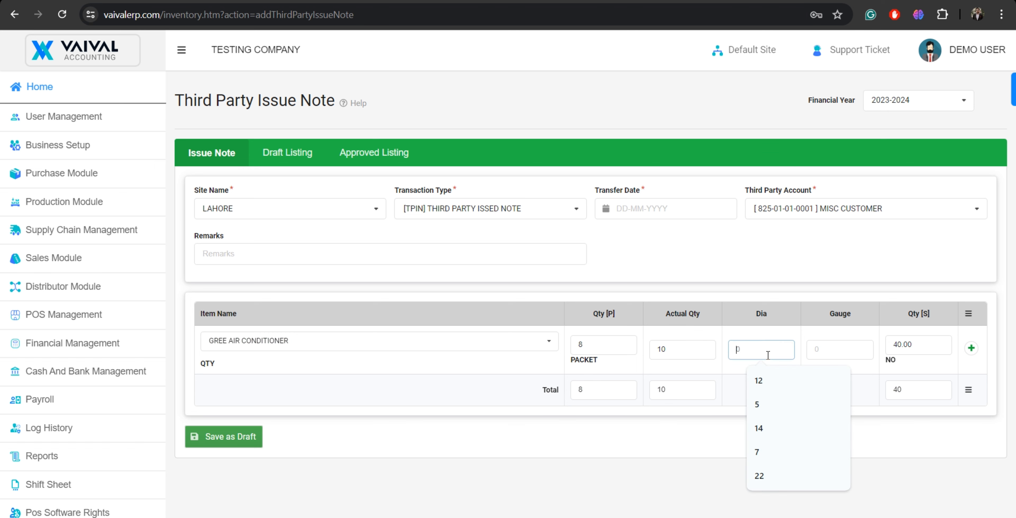
type("8")
left_click(831, 348)
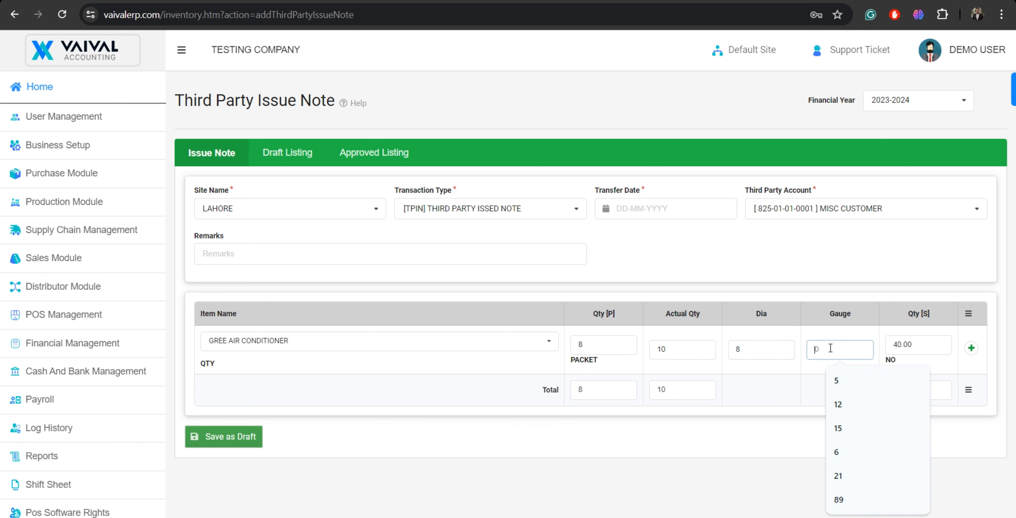
type("10")
- Set the issue note's transfer date to 30-06-2024 and save the note as a draft
scroll(503, 419, "down", 1)
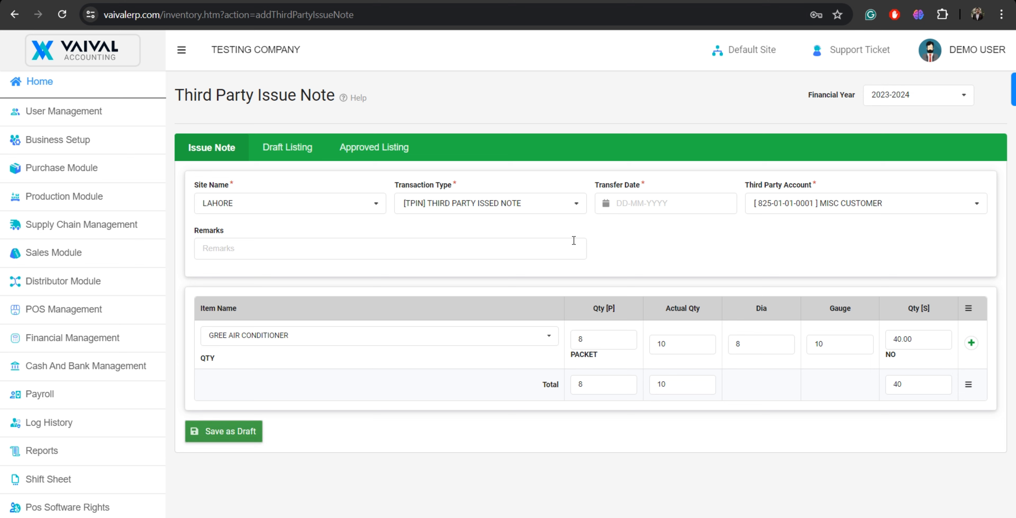
left_click(656, 200)
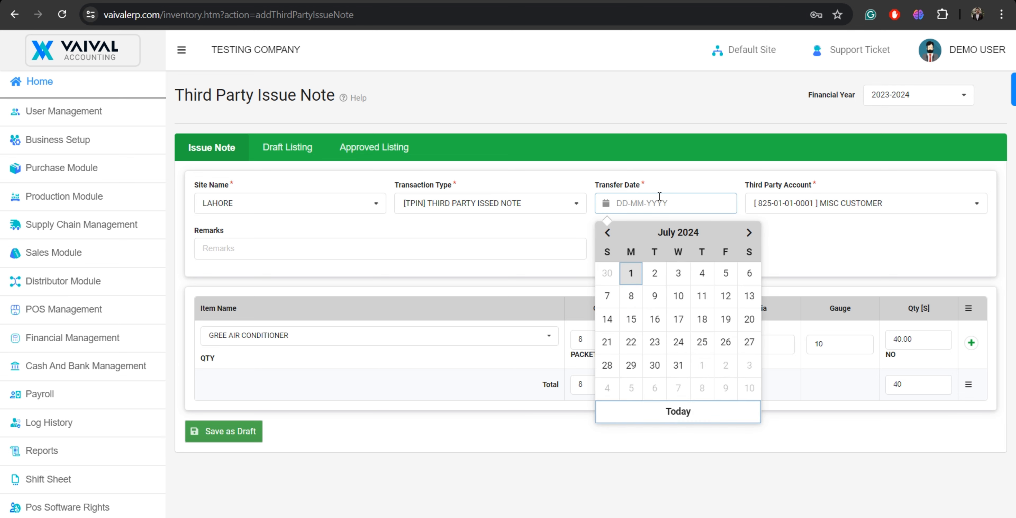
left_click(607, 232)
left_click(607, 387)
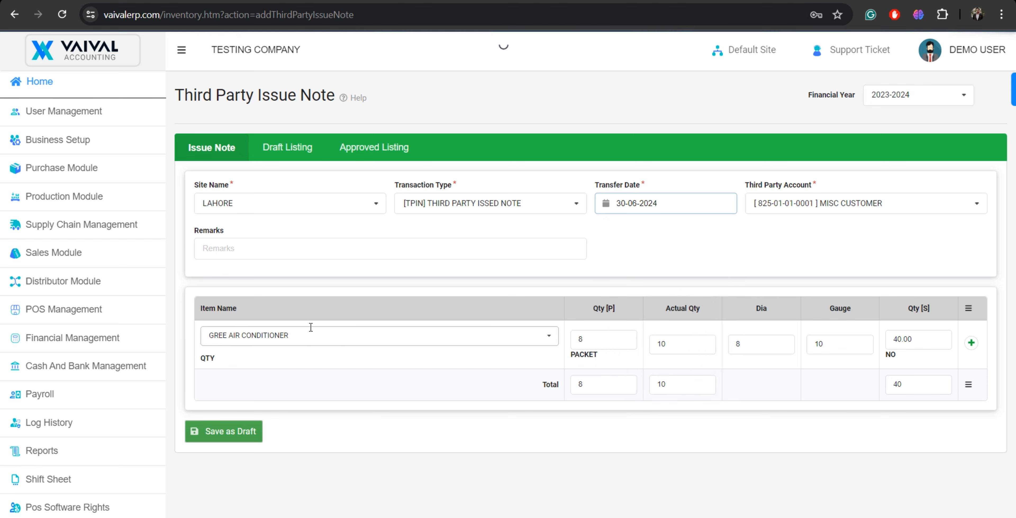
left_click(237, 438)
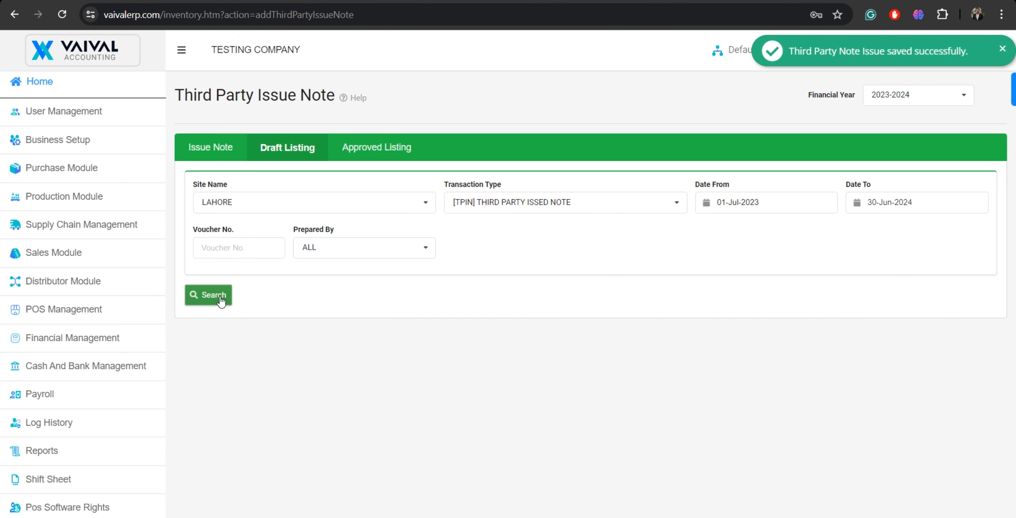
- Search the LAHORE third party issue drafts, expand the details of TPIN-2 and approve it
left_click(221, 298)
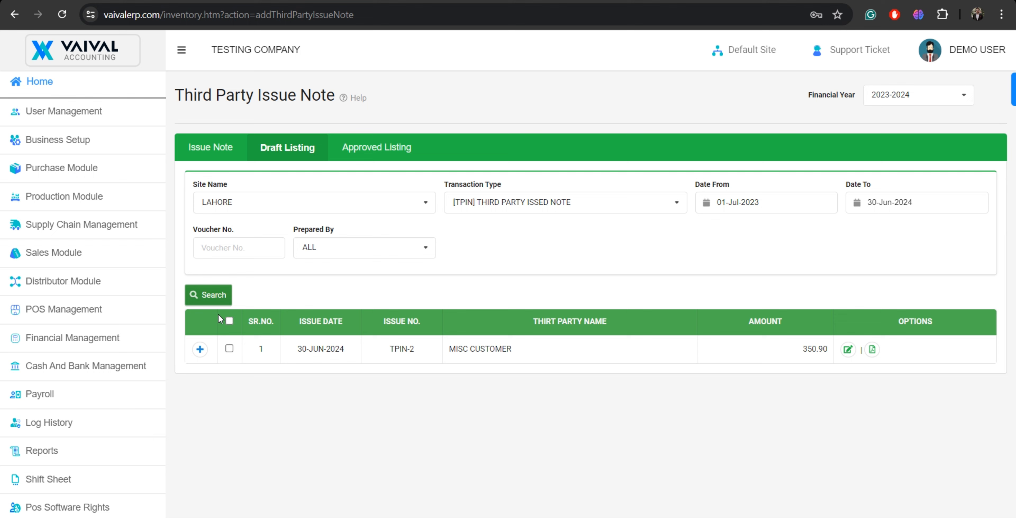
left_click(200, 349)
scroll(446, 454, "down", 1)
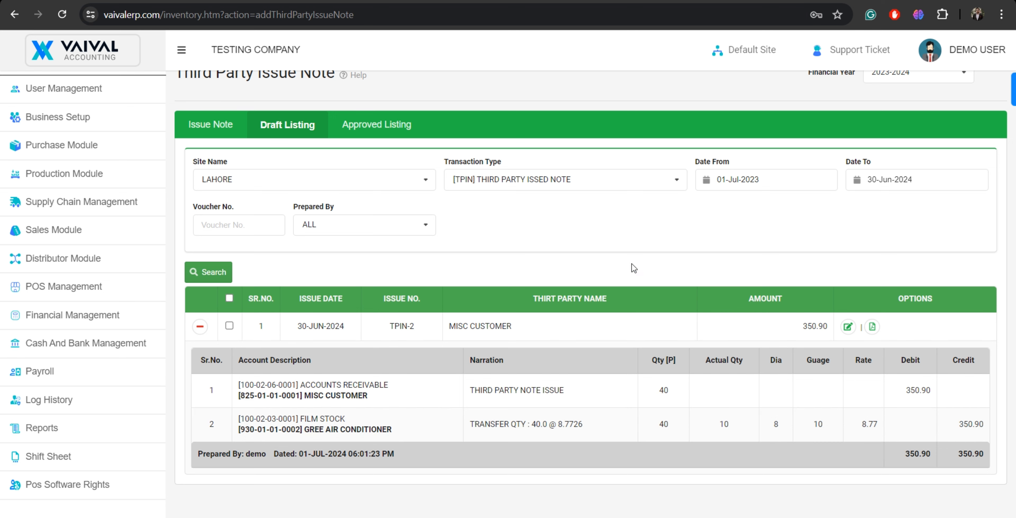
left_click(229, 325)
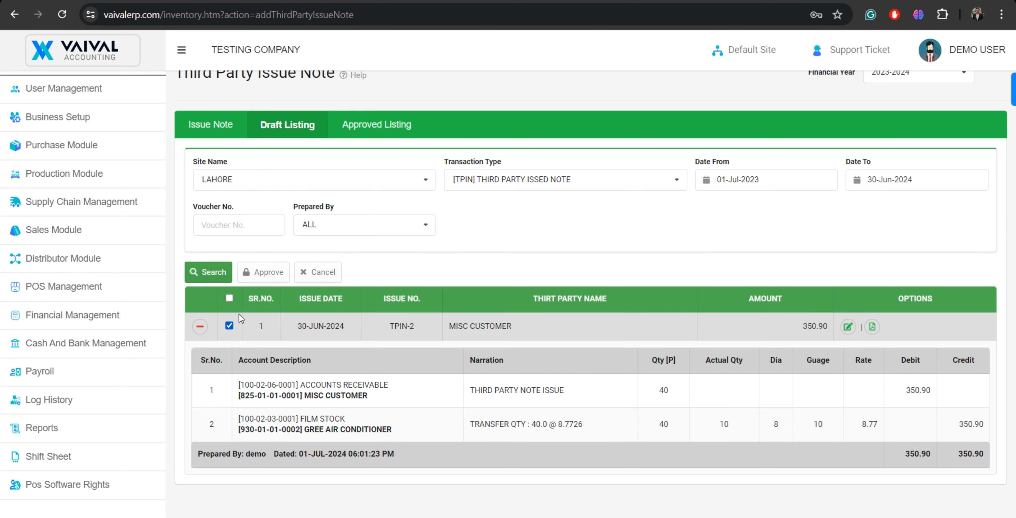
left_click(270, 277)
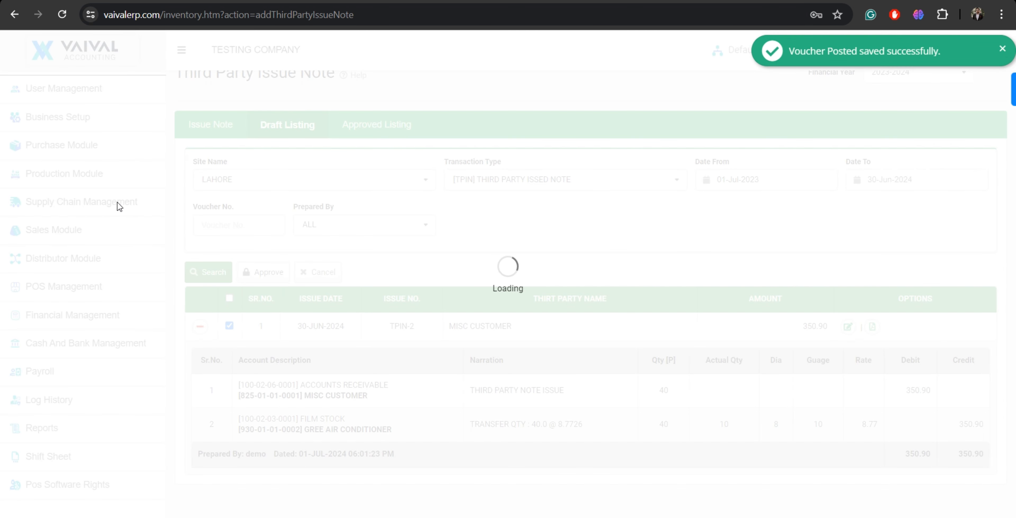
- Open the Third Party Received Note form and set its transfer date to 30-06-2024
mouse_move(116, 206)
scroll(237, 300, "down", 1)
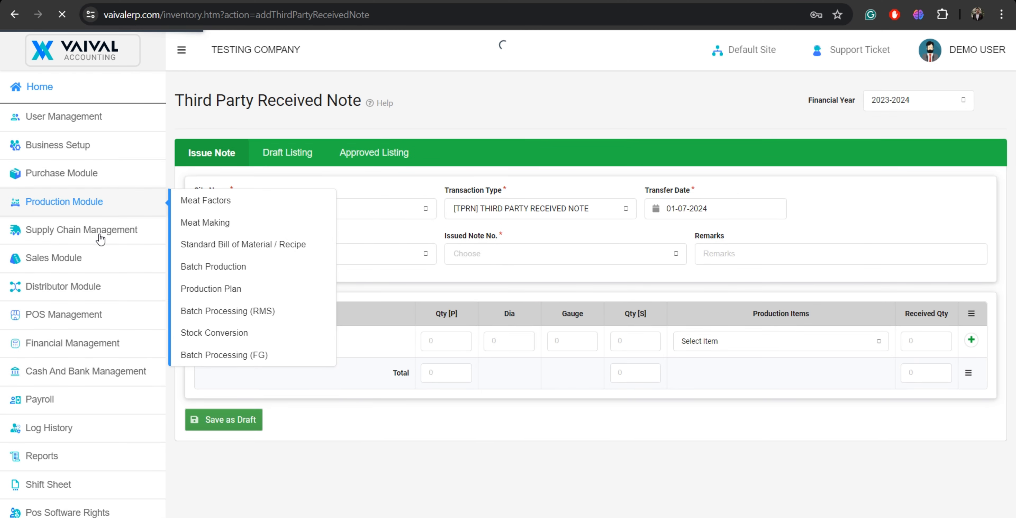
mouse_move(101, 239)
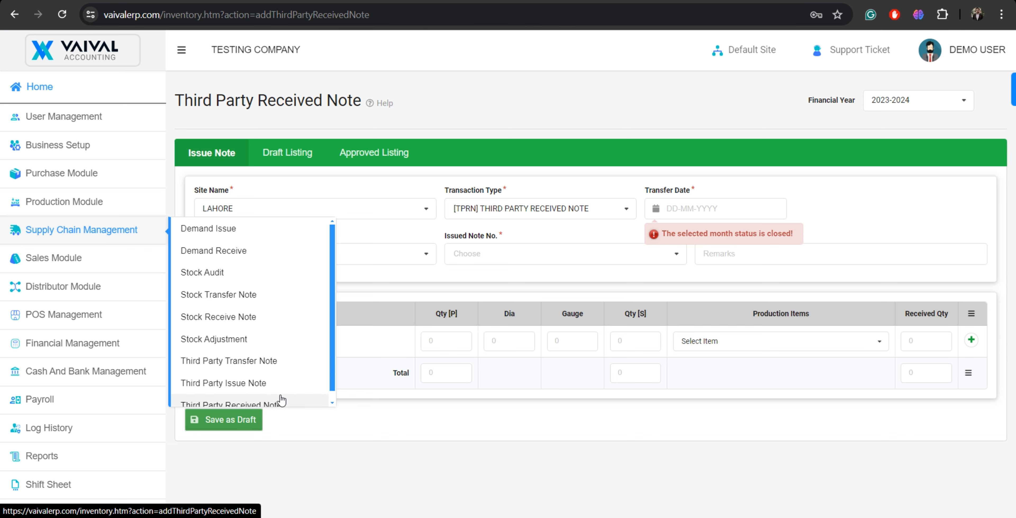
scroll(268, 372, "down", 1)
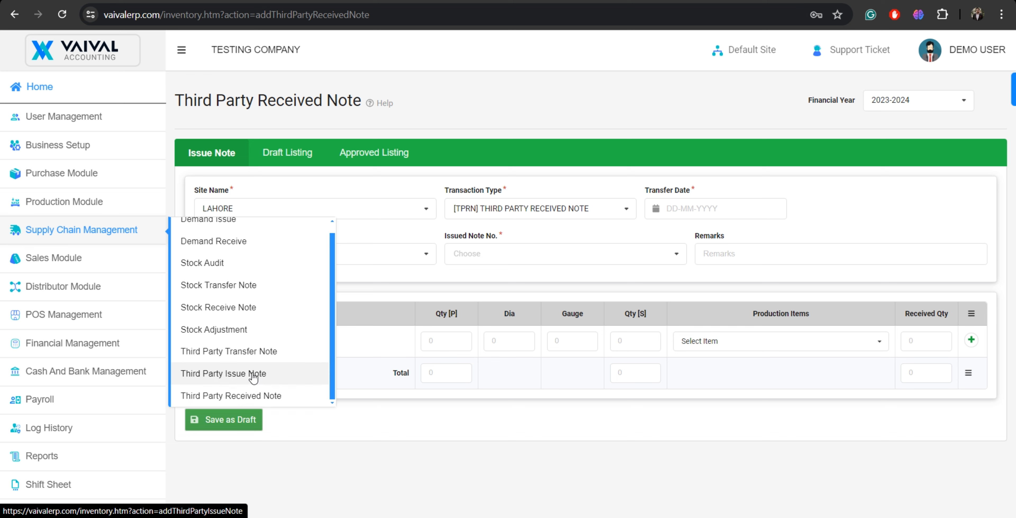
left_click(256, 395)
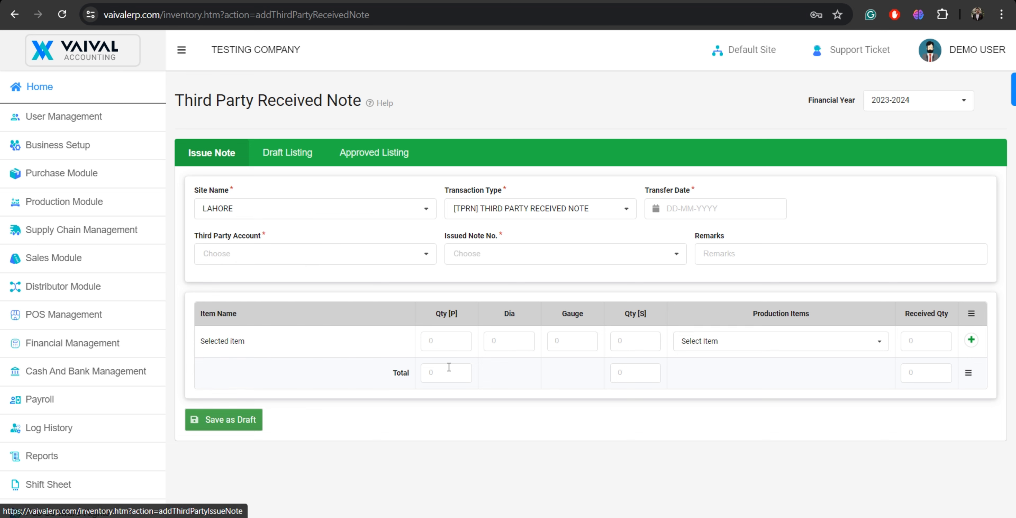
left_click(695, 209)
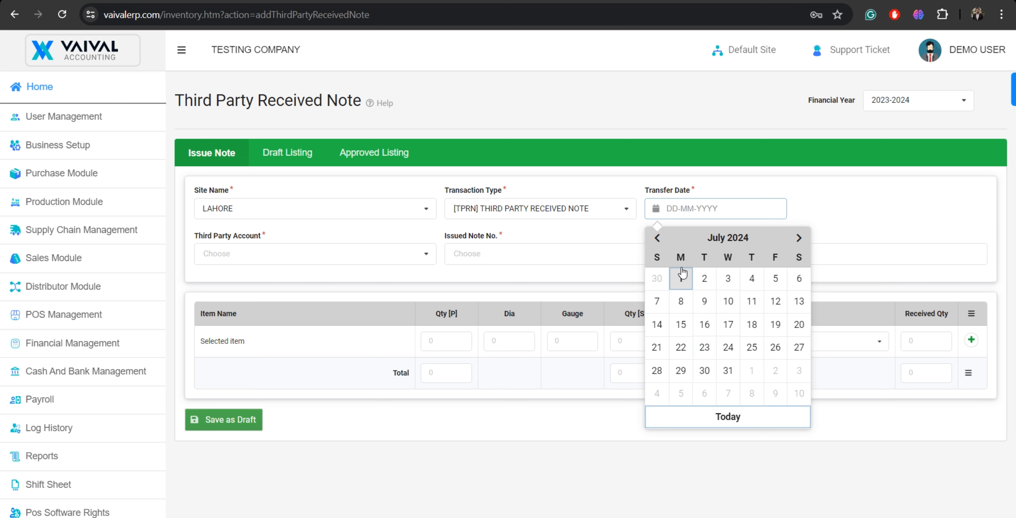
left_click(658, 237)
left_click(656, 392)
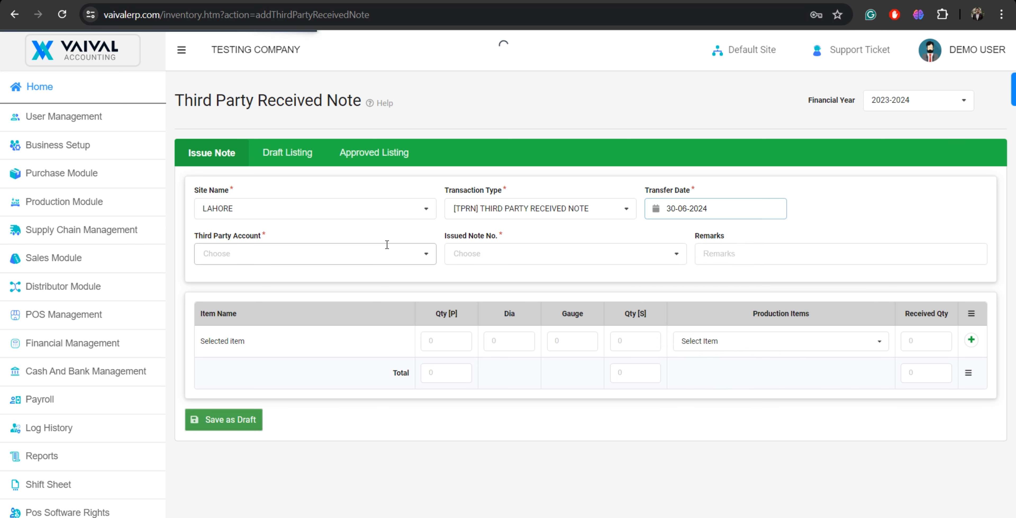
- Choose MISC CUSTOMER as the received note's third party account and TPIN-2 [30-06-2024] [LAHORE] as its issued note
left_click(378, 252)
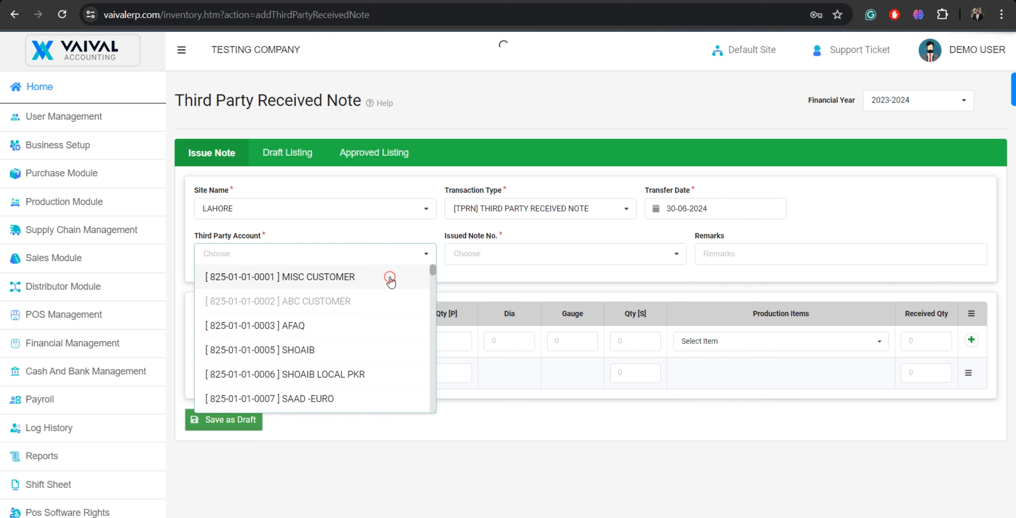
left_click(389, 281)
left_click(552, 257)
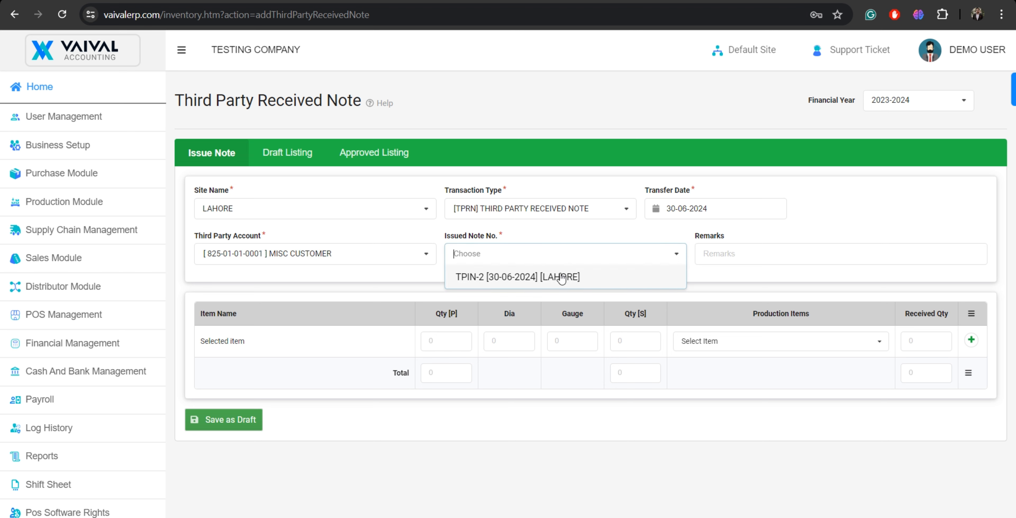
left_click(516, 278)
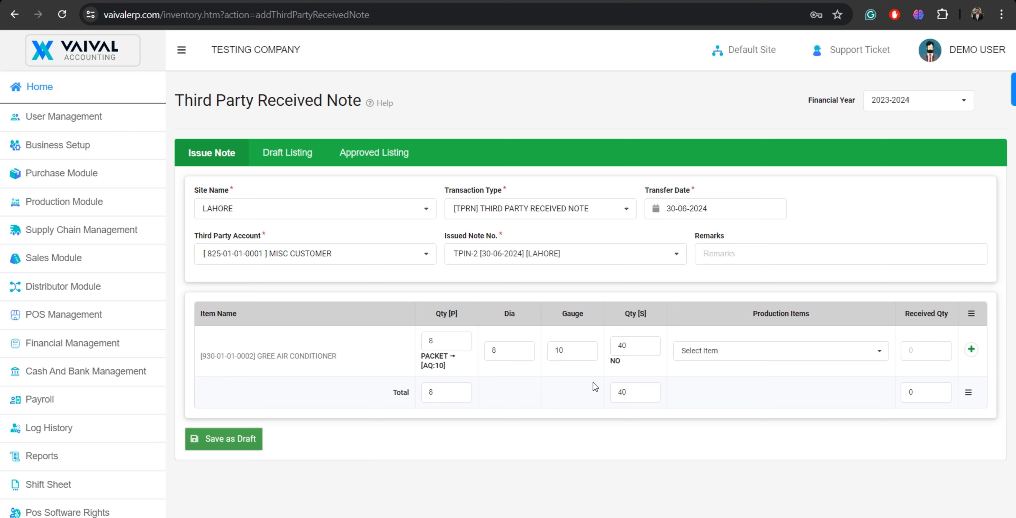
- Set LAPTOPS as the production item for GREE AIR CONDITIONER with a received quantity of 10, and save the received note as a draft
left_click(750, 348)
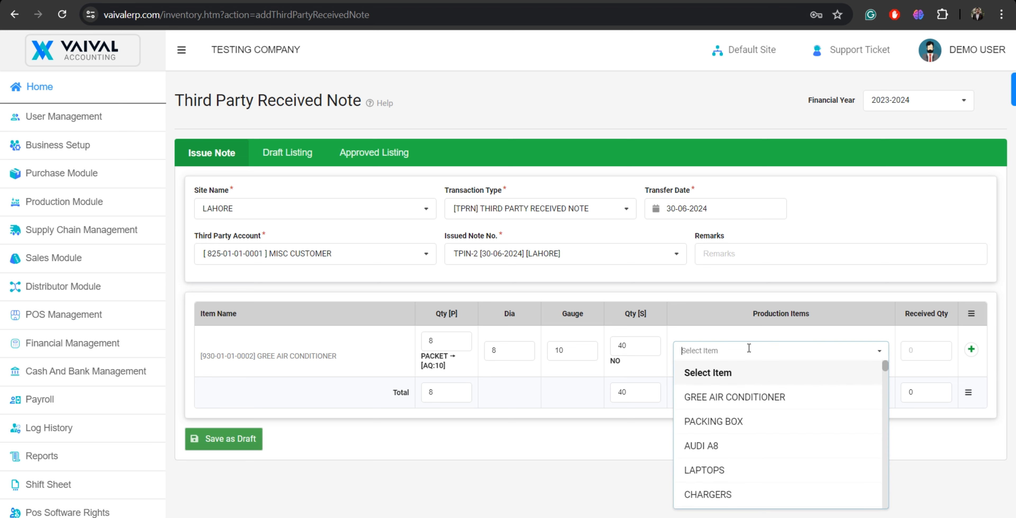
scroll(754, 438, "down", 1)
scroll(754, 438, "up", 1)
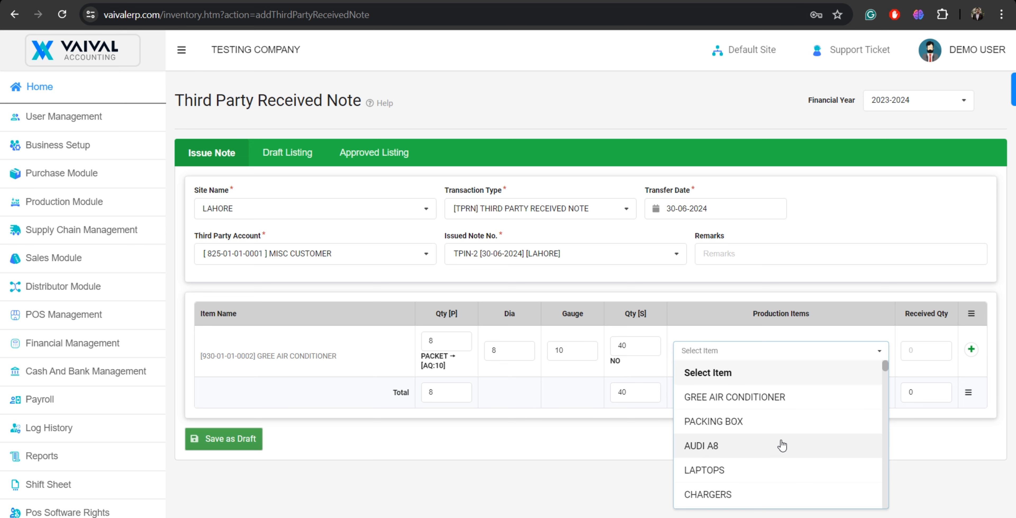
left_click(768, 475)
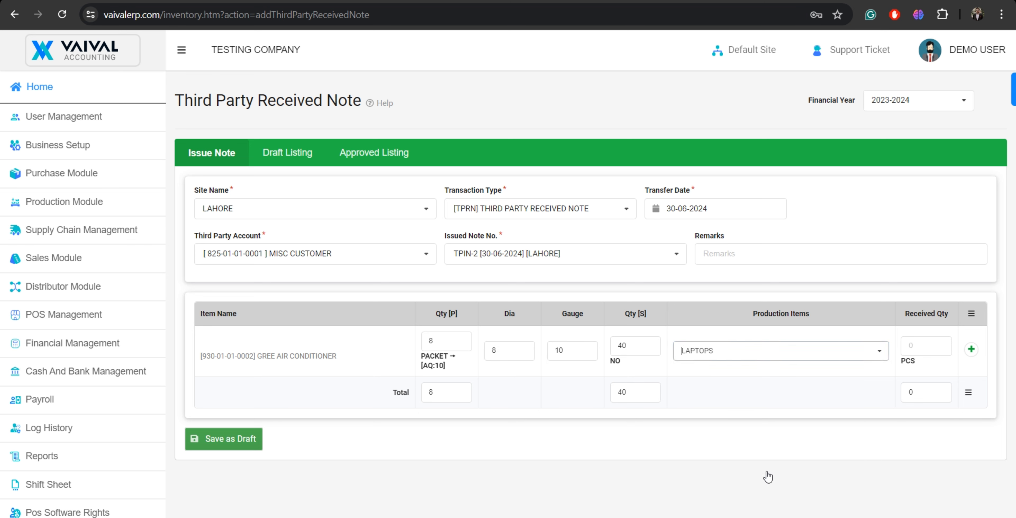
left_click(929, 349)
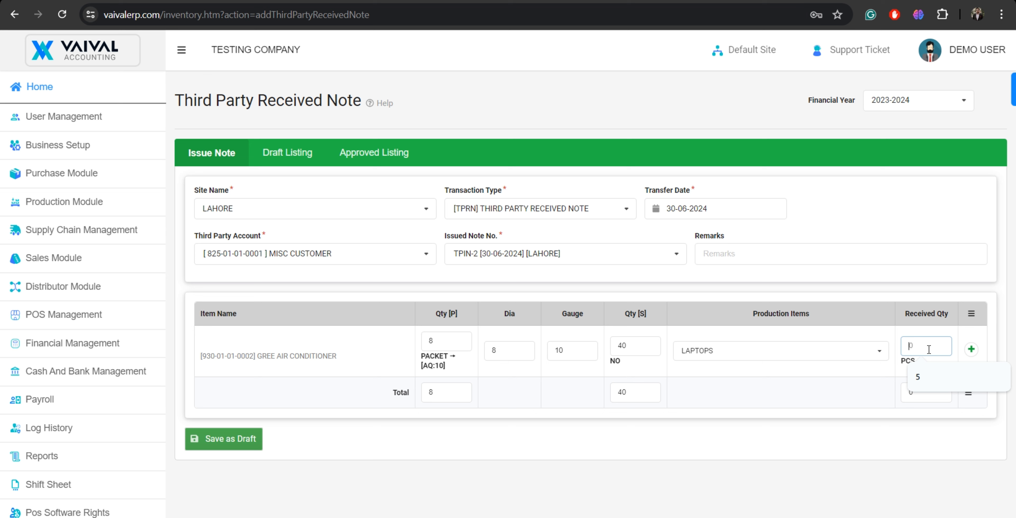
type("10")
left_click(824, 419)
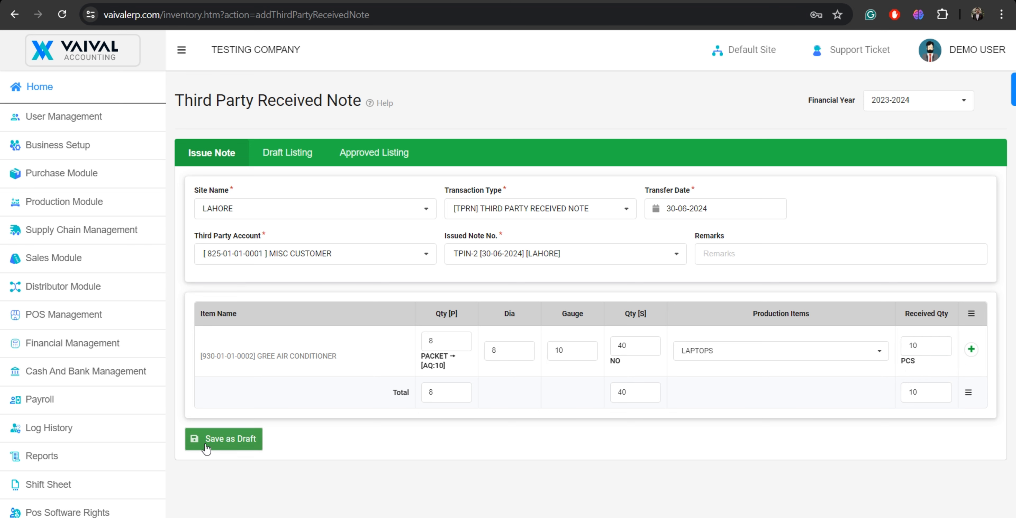
left_click(216, 447)
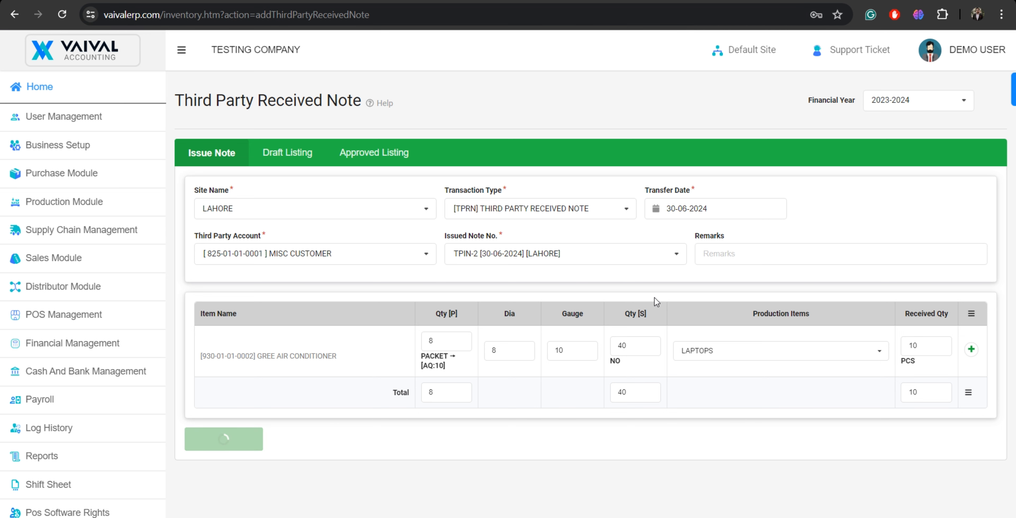
- Approve the draft third party received note TPRN-11 and review it among the approved LAHORE notes
left_click(307, 149)
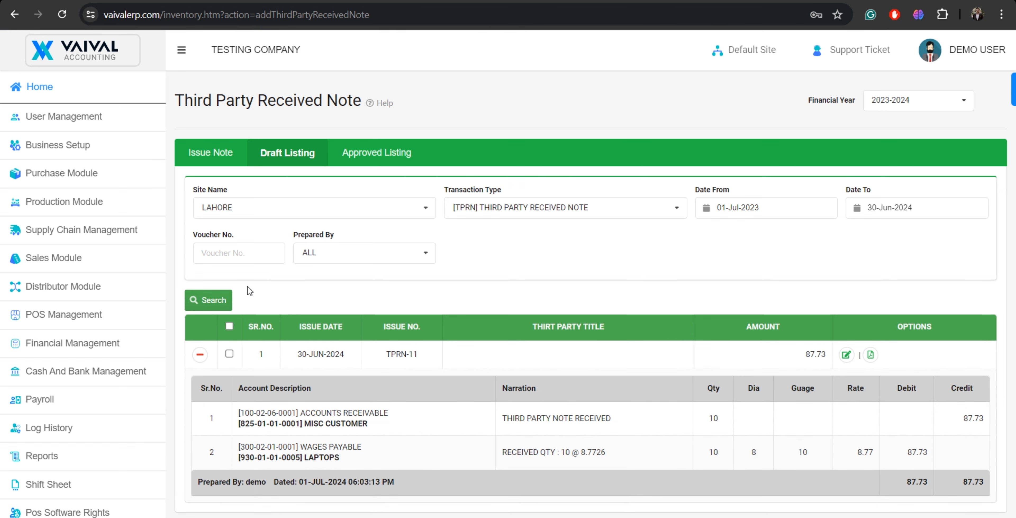
left_click(229, 354)
left_click(263, 300)
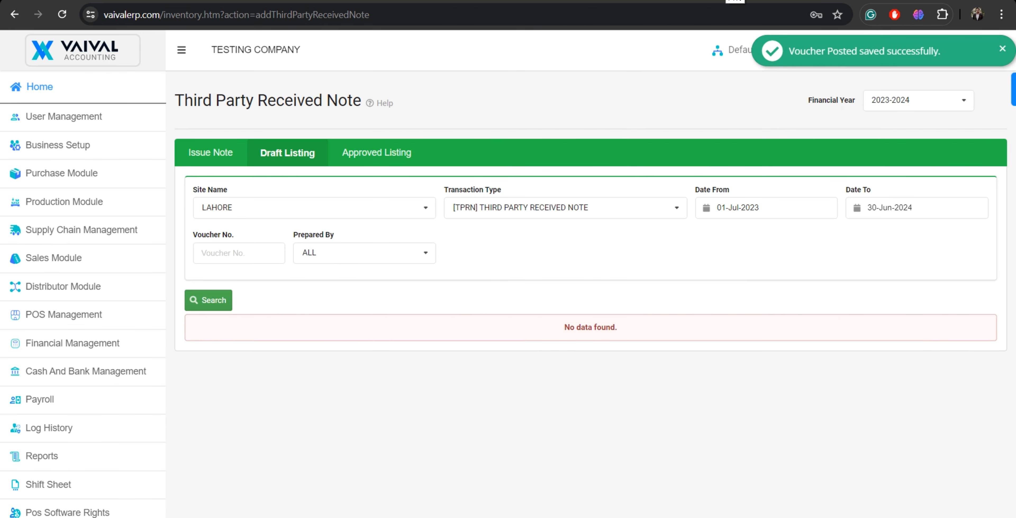
left_click(377, 152)
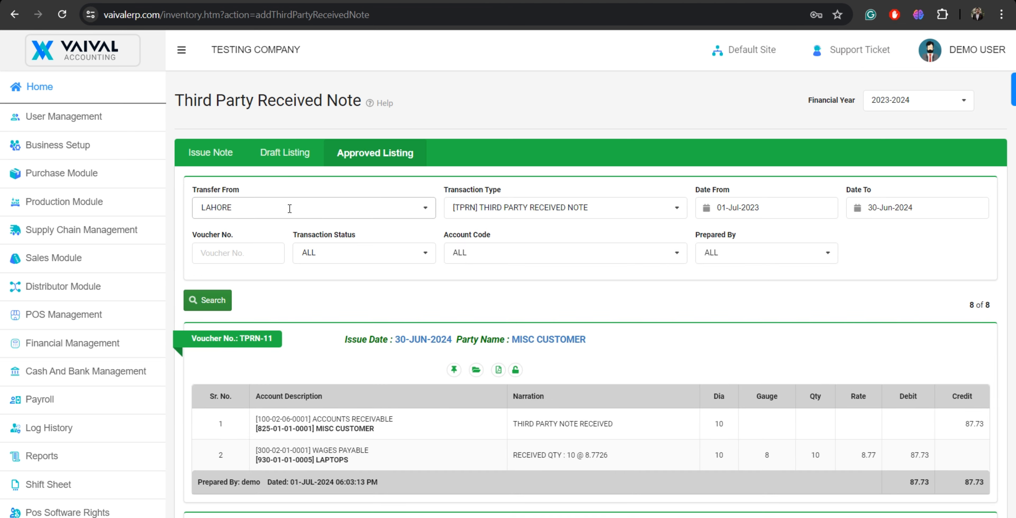
scroll(473, 367, "down", 2)
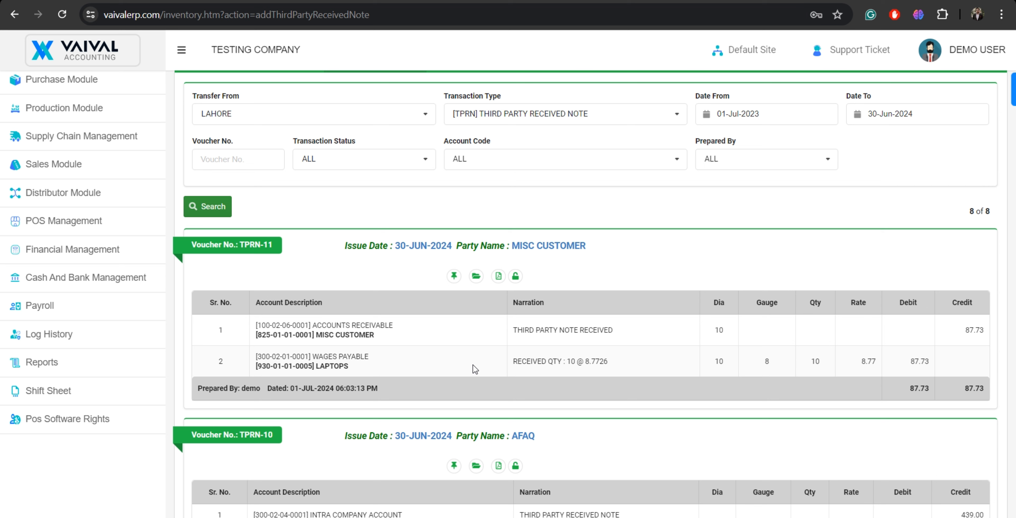
mouse_move(120, 148)
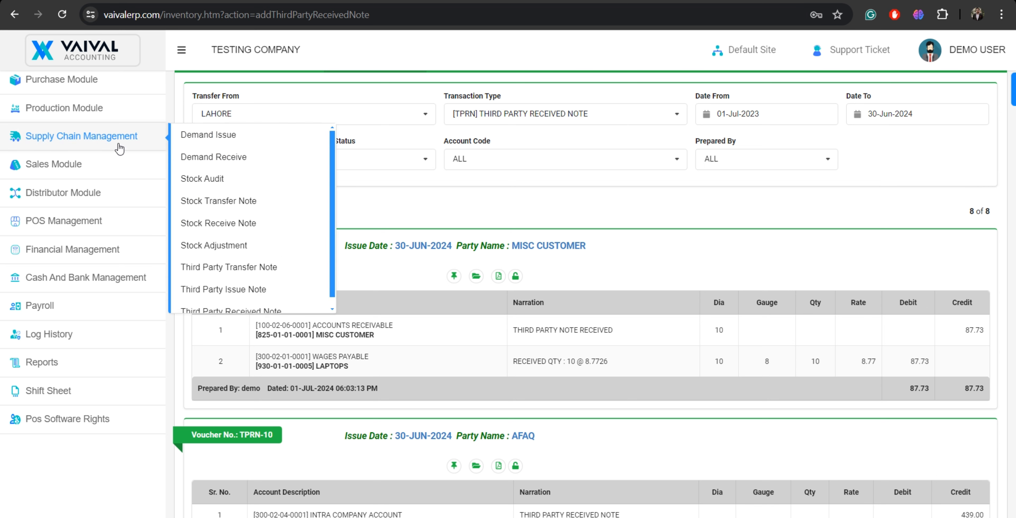
scroll(227, 223, "down", 1)
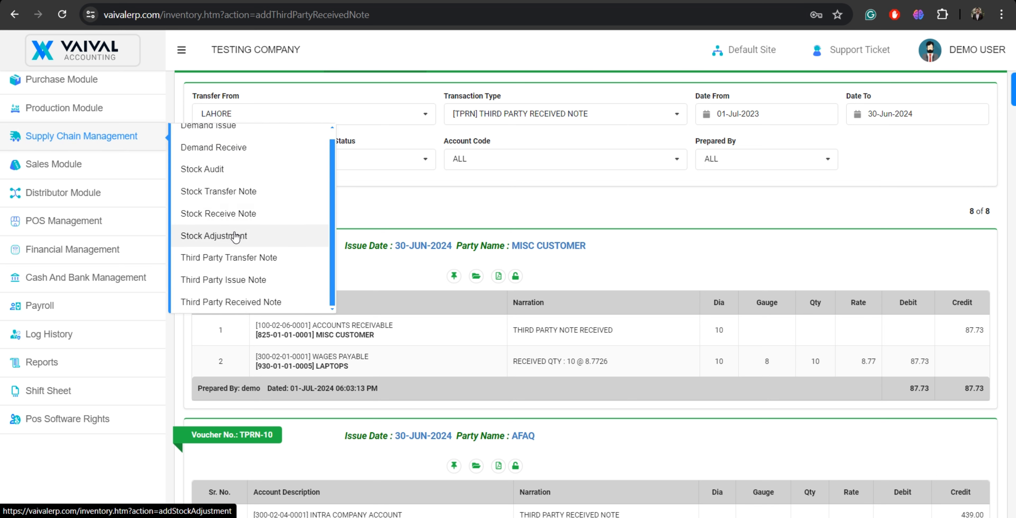